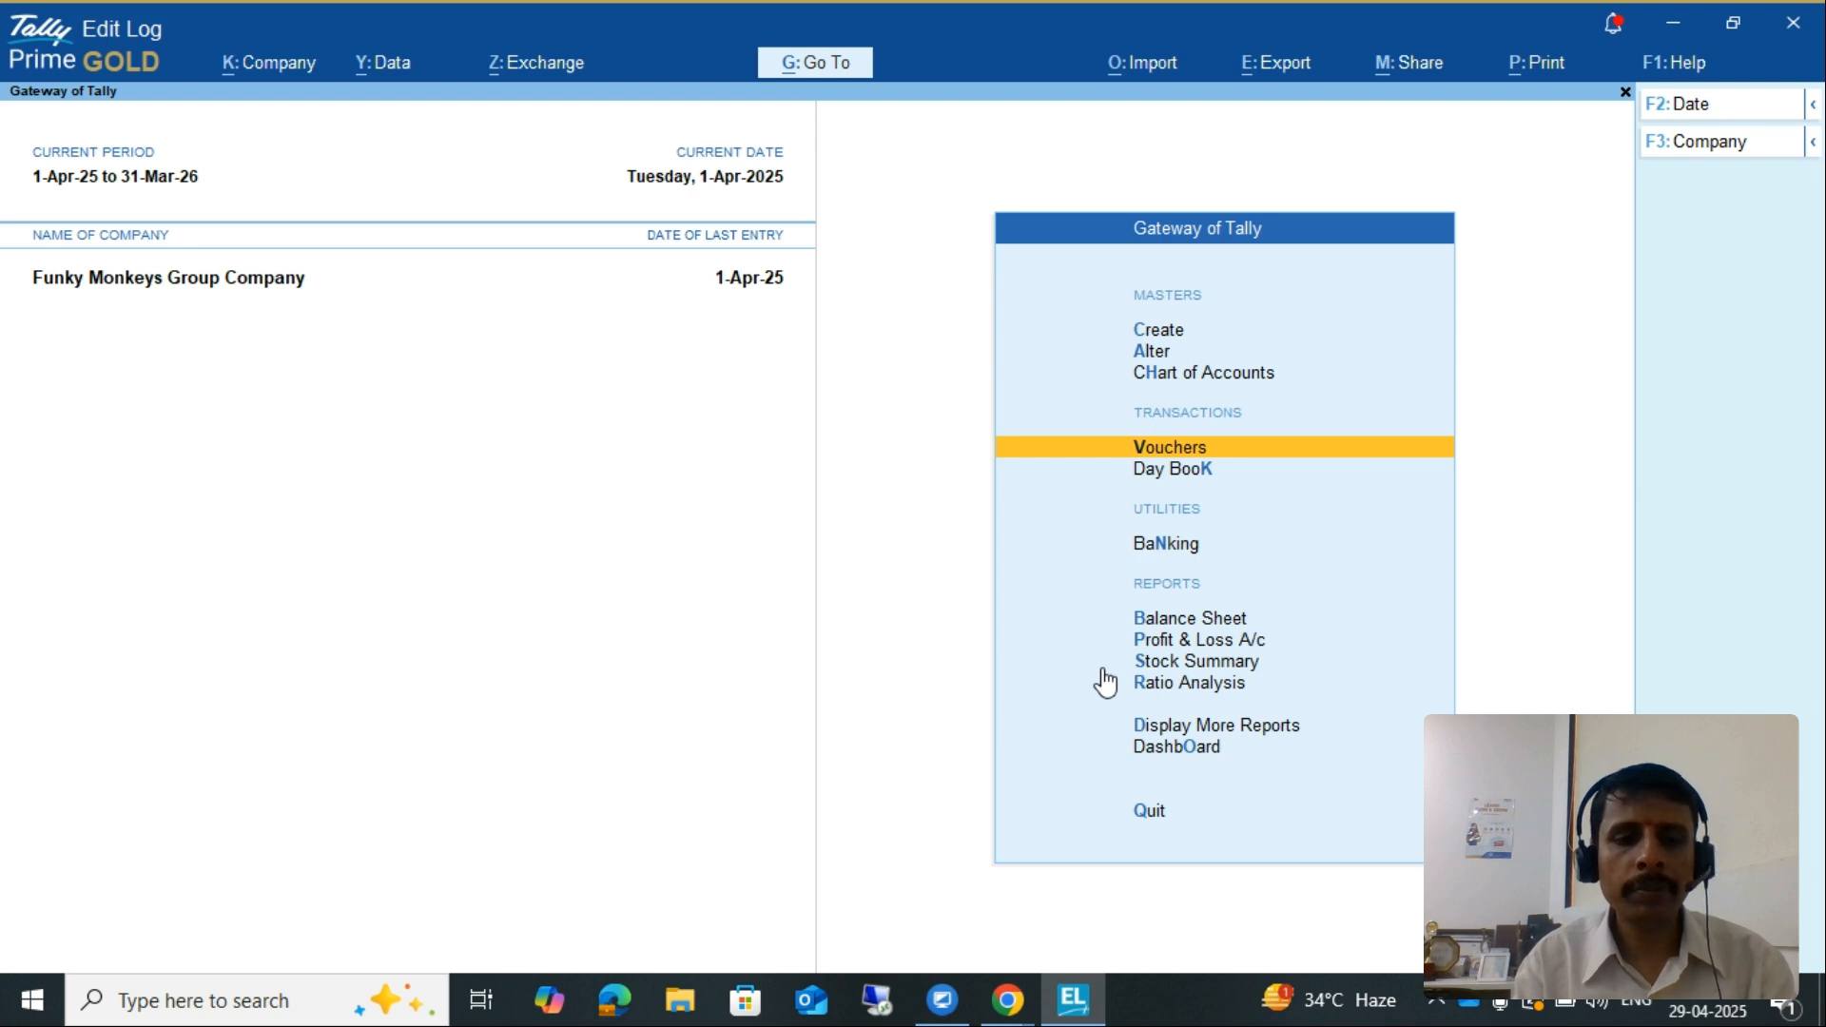
Turn on Set/Alter Company GST Rate and Other Details in the company features and accept the GST details
key(F11)
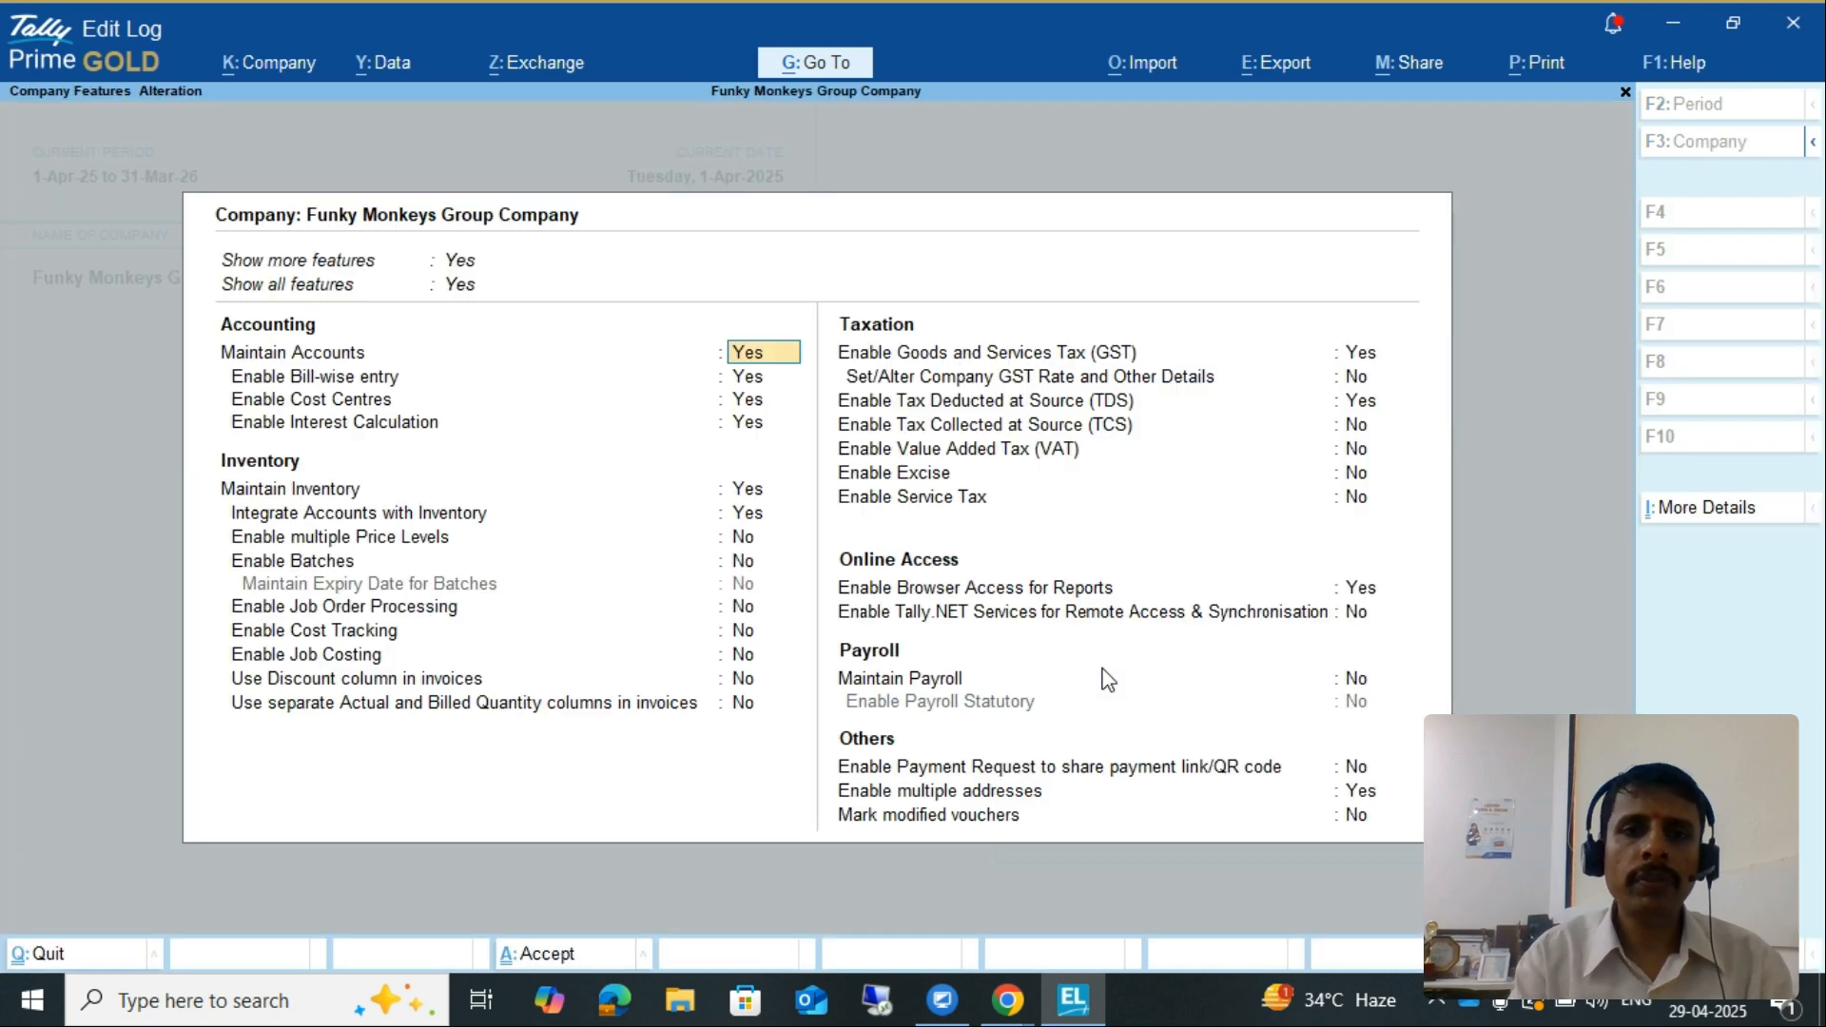
key(Down)
key(Down)
key(Down)
key(Down)
key(Down)
key(Down)
key(Down)
key(Down)
key(Down)
key(Down)
key(Down)
key(Down)
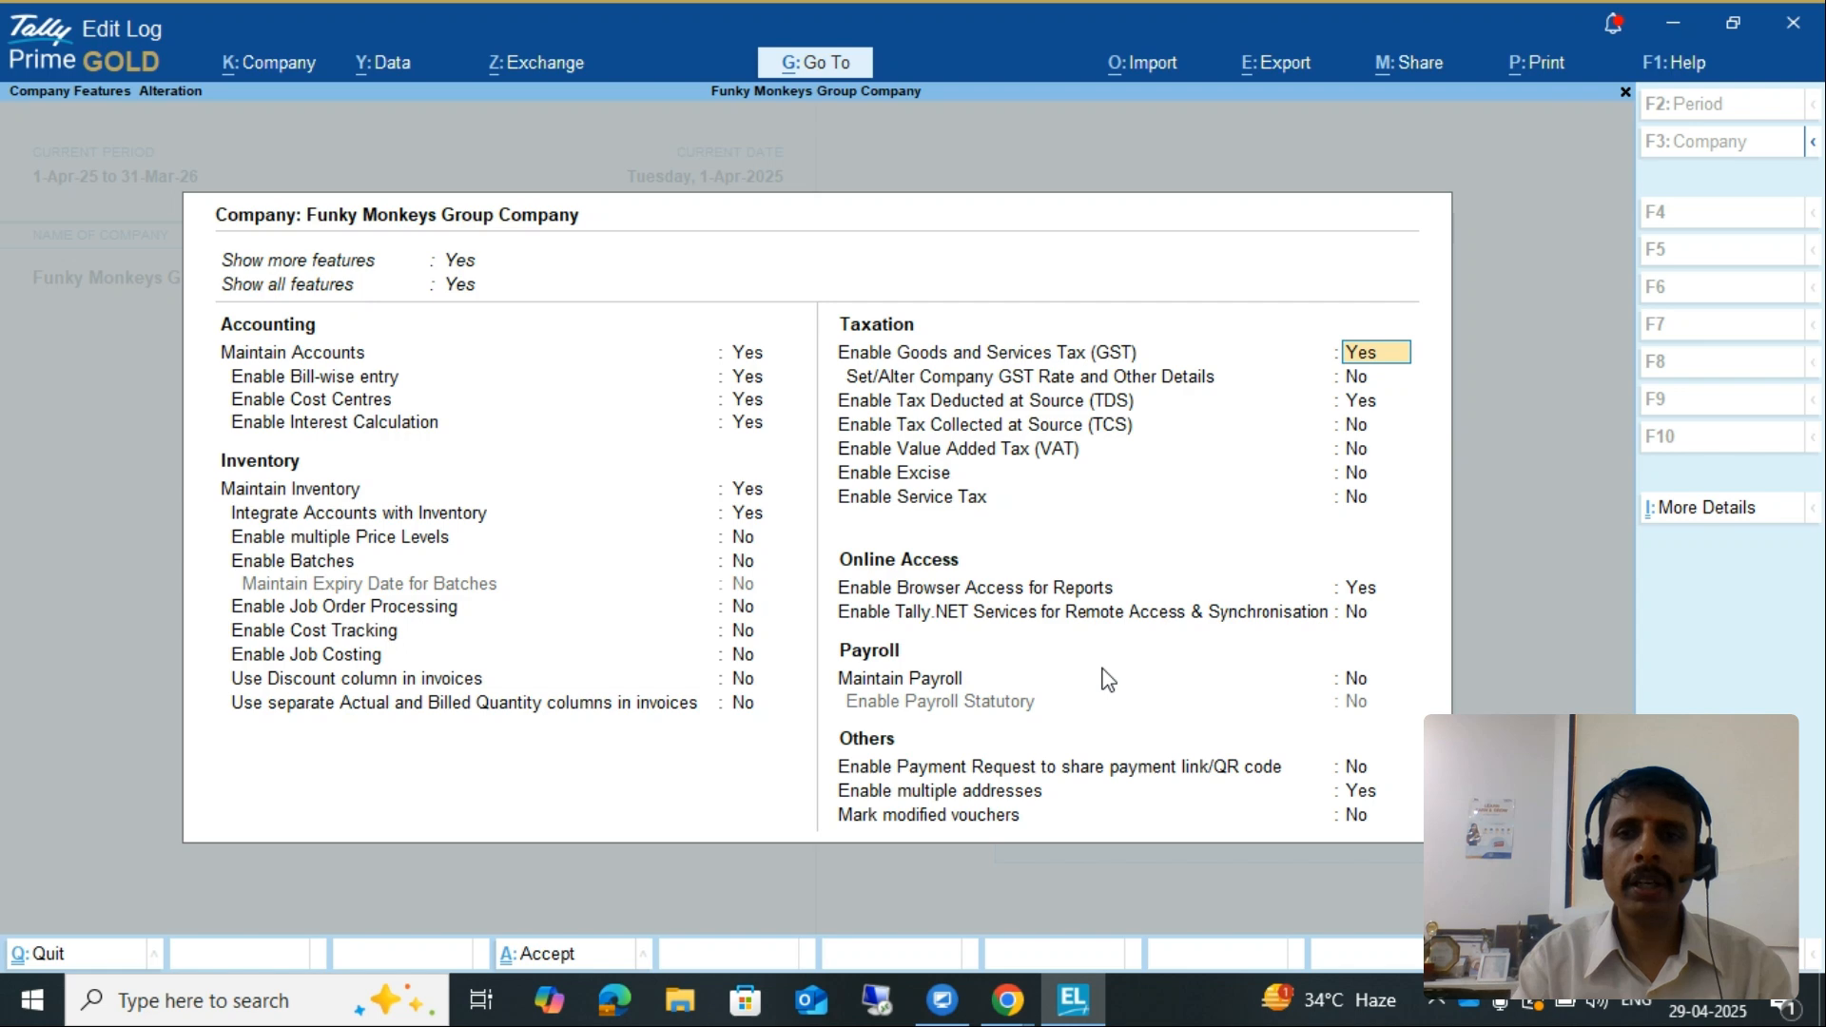
key(Down)
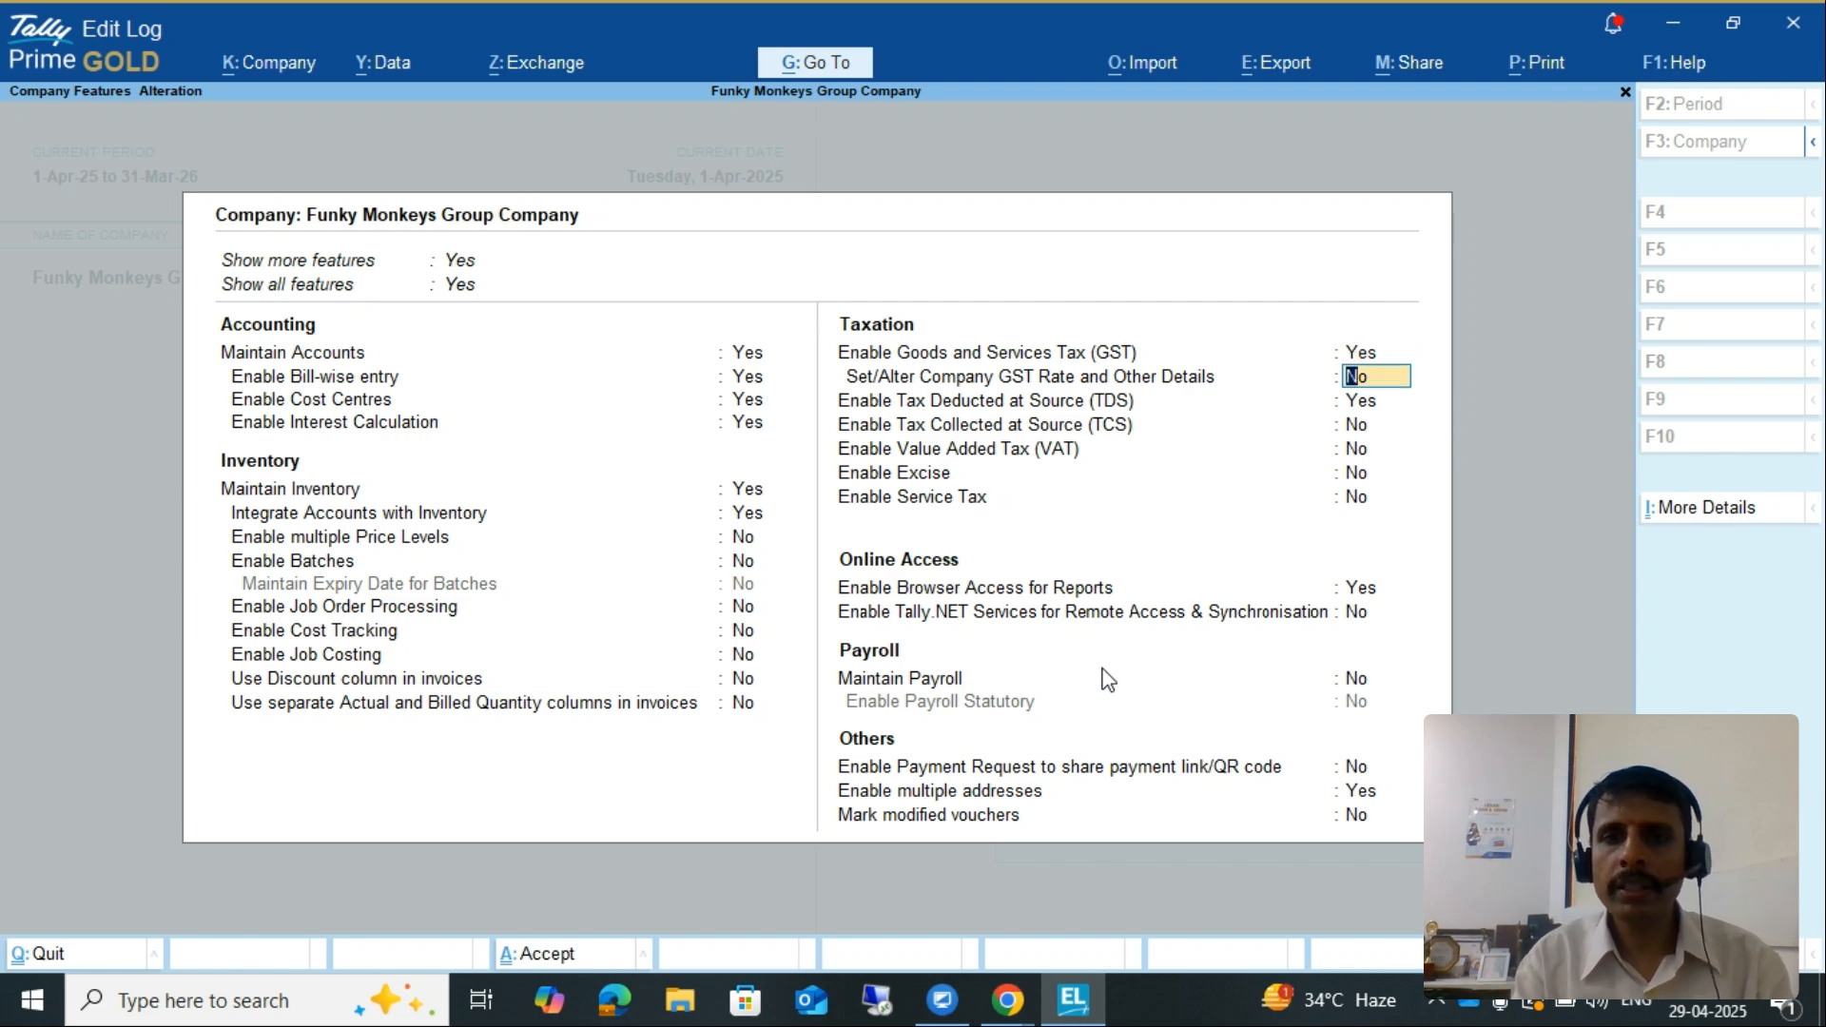
text(y)
key(Return)
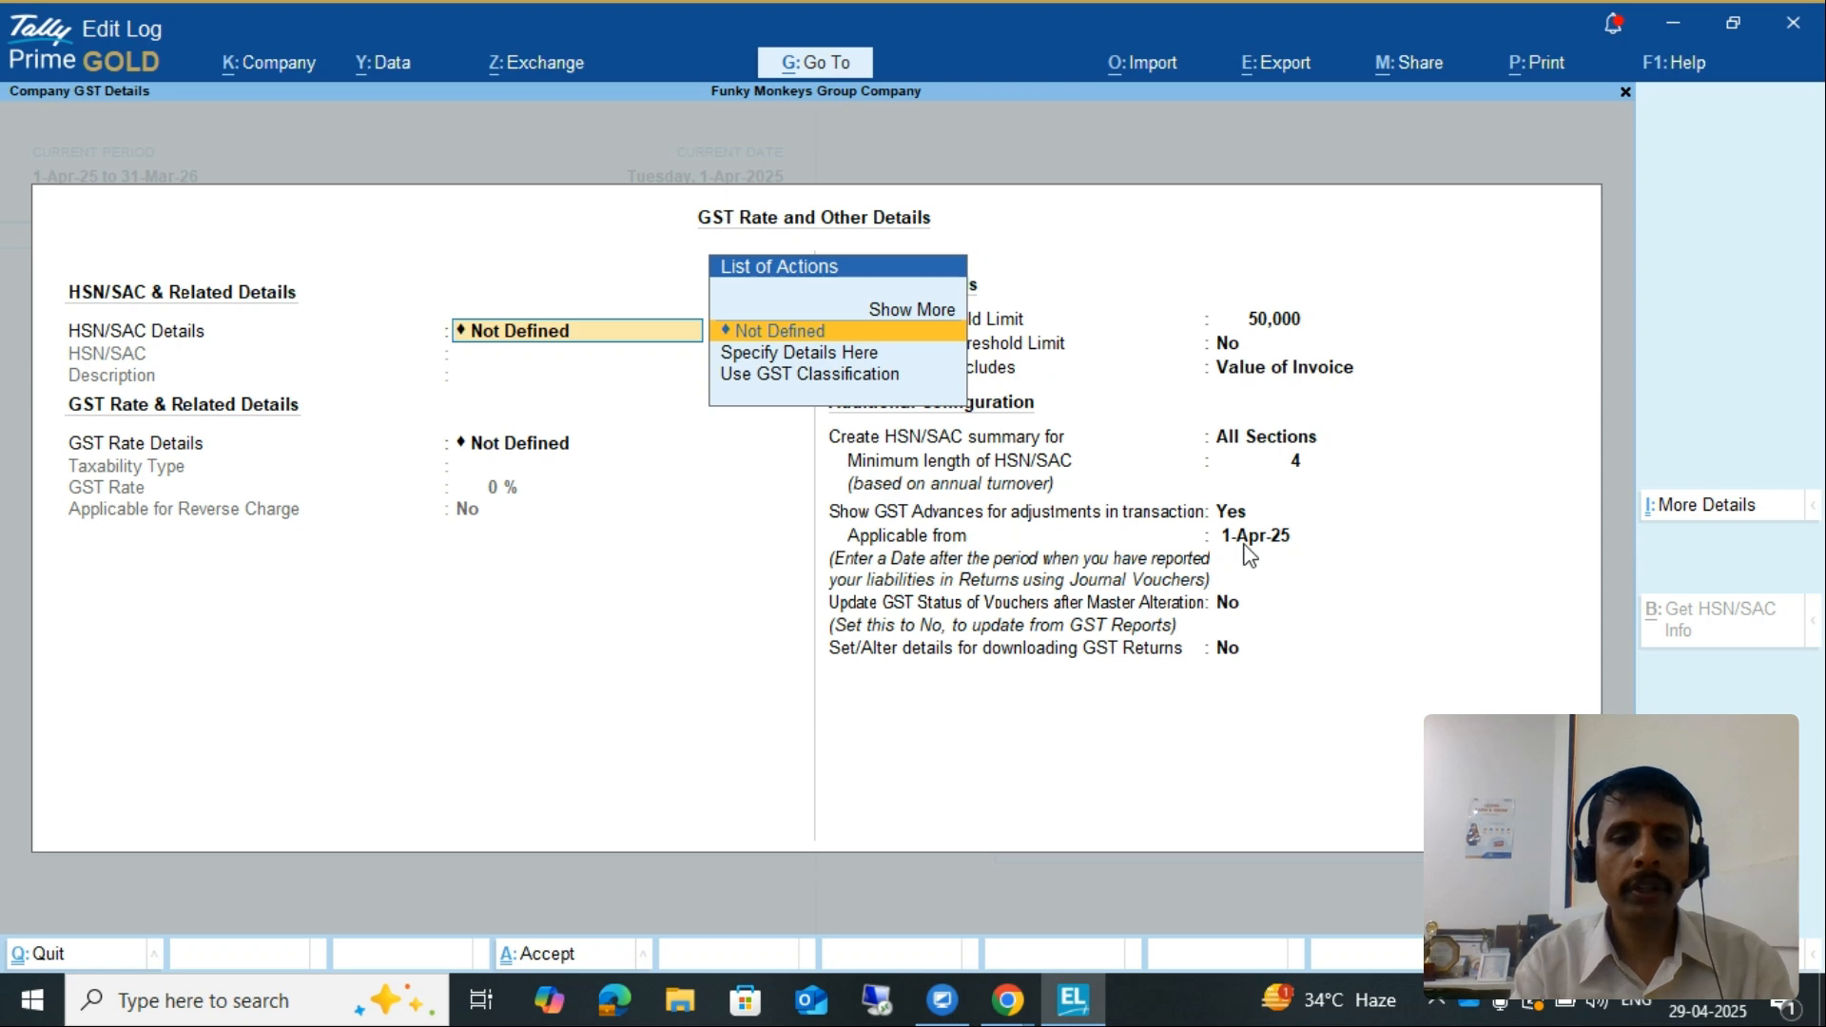
key(ctrl+a)
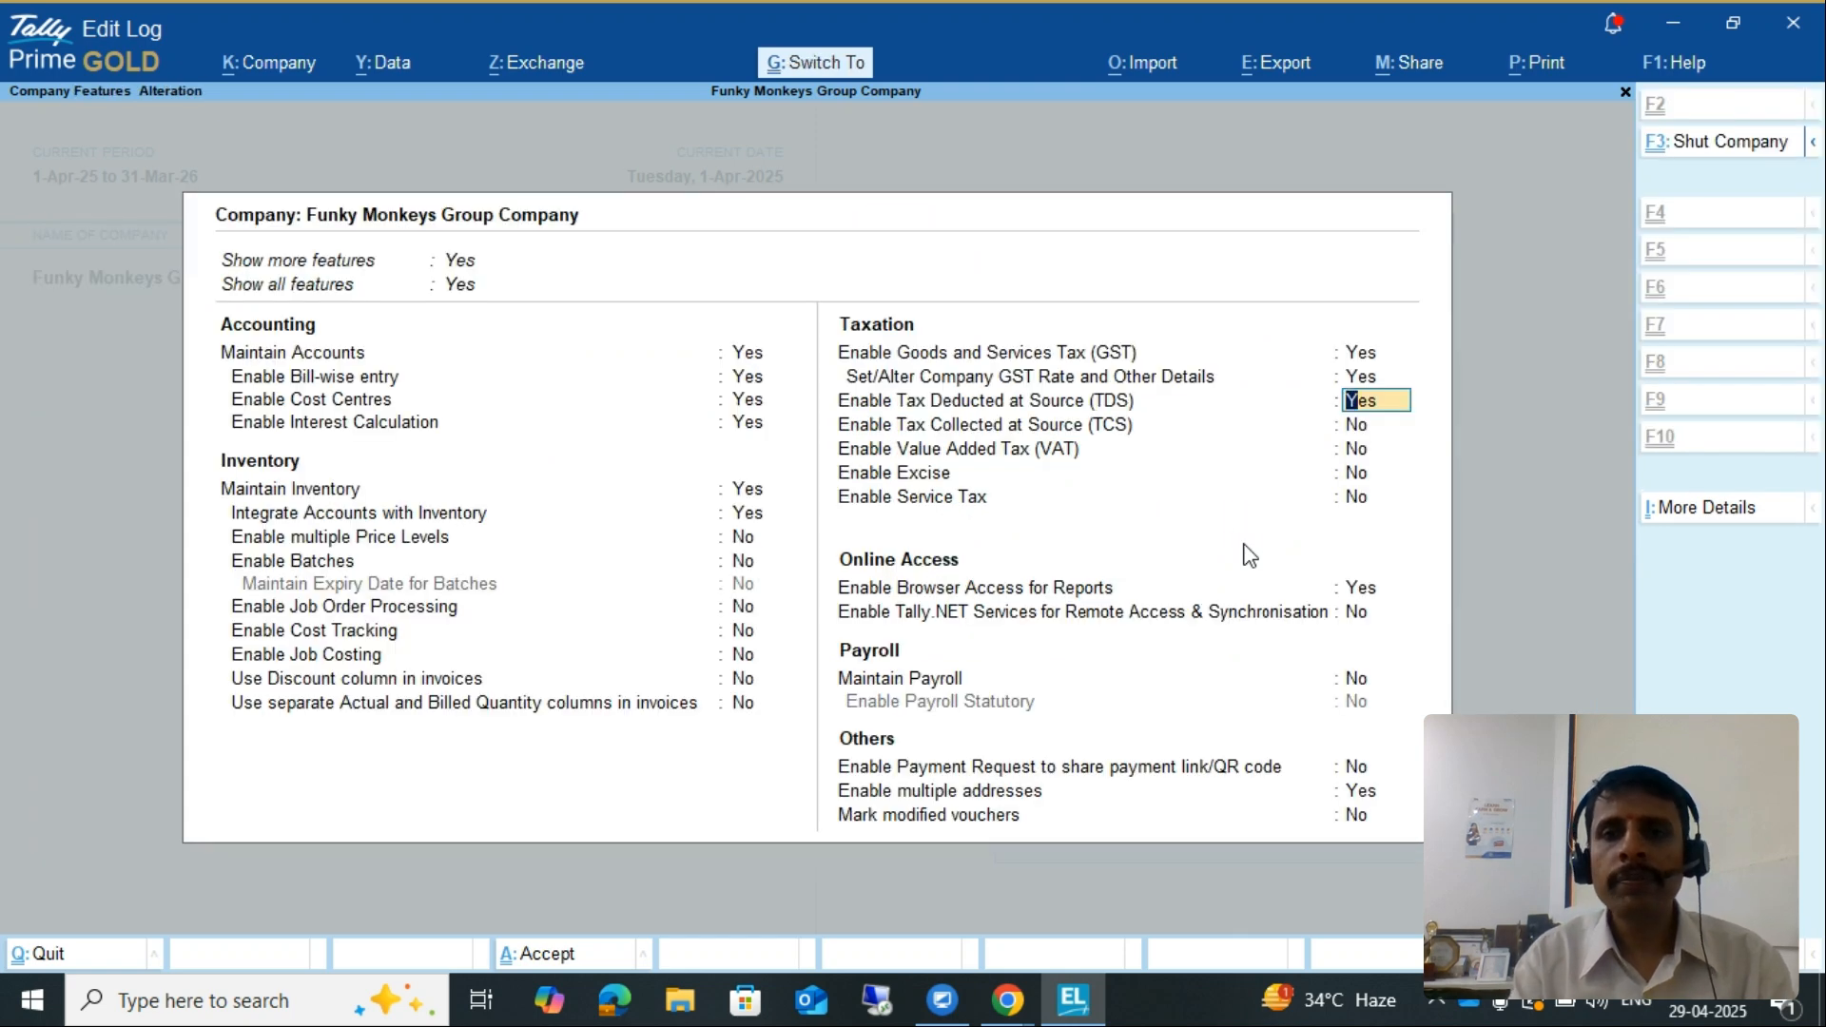
key(ctrl+a)
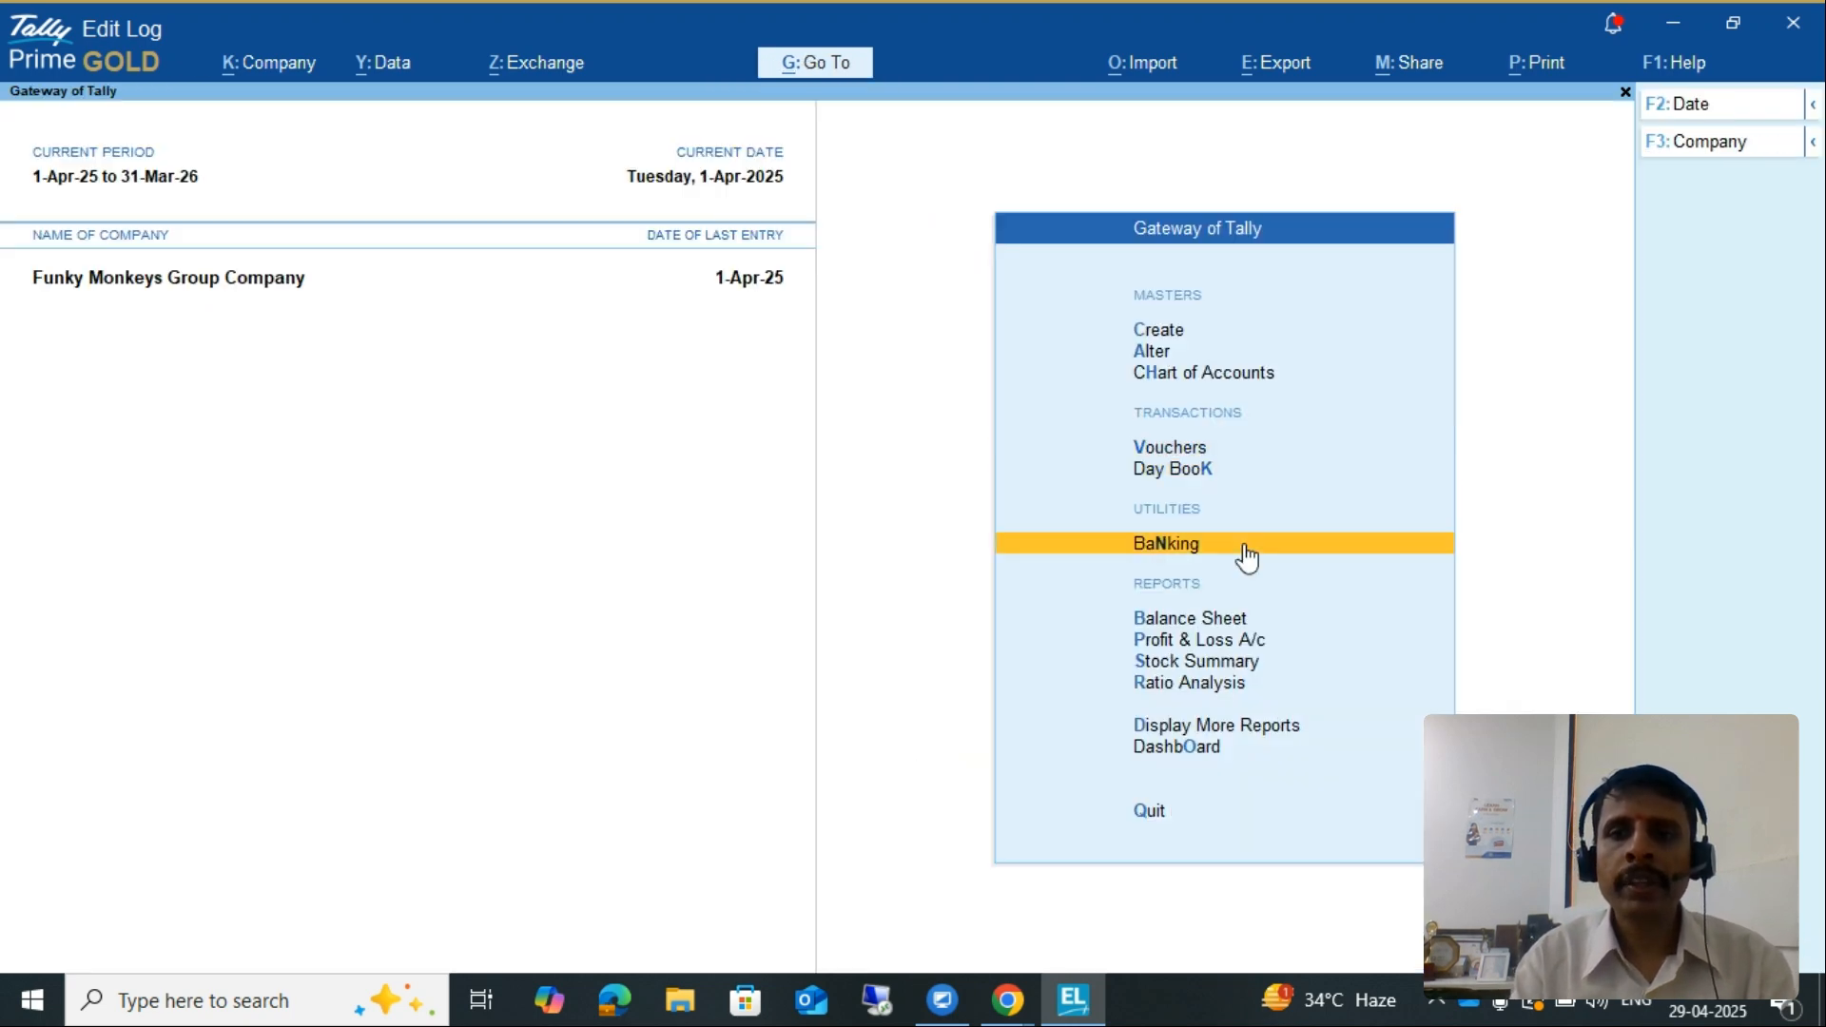
Start a receipt voucher with cost centre/class Lower Parel (HO) and HDFC Bank as the account, accepting the bank's party details
key(v)
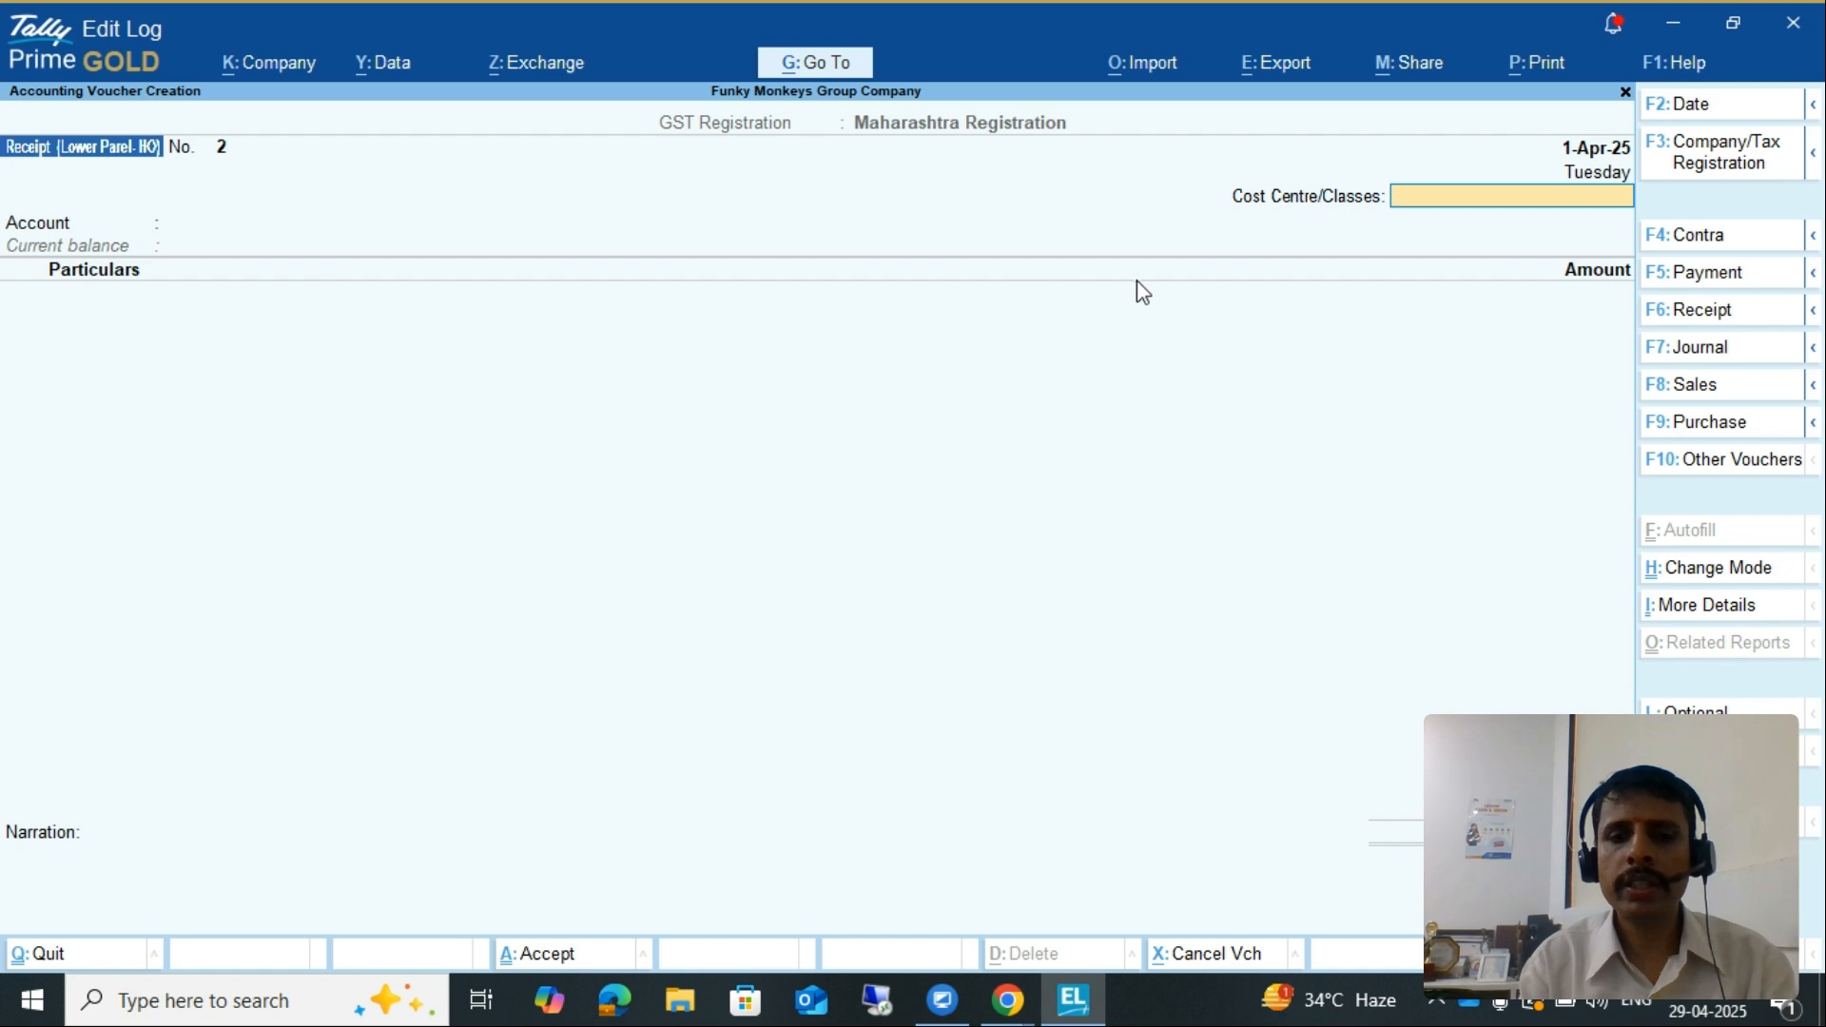
text(Lo)
key(Down)
key(Down)
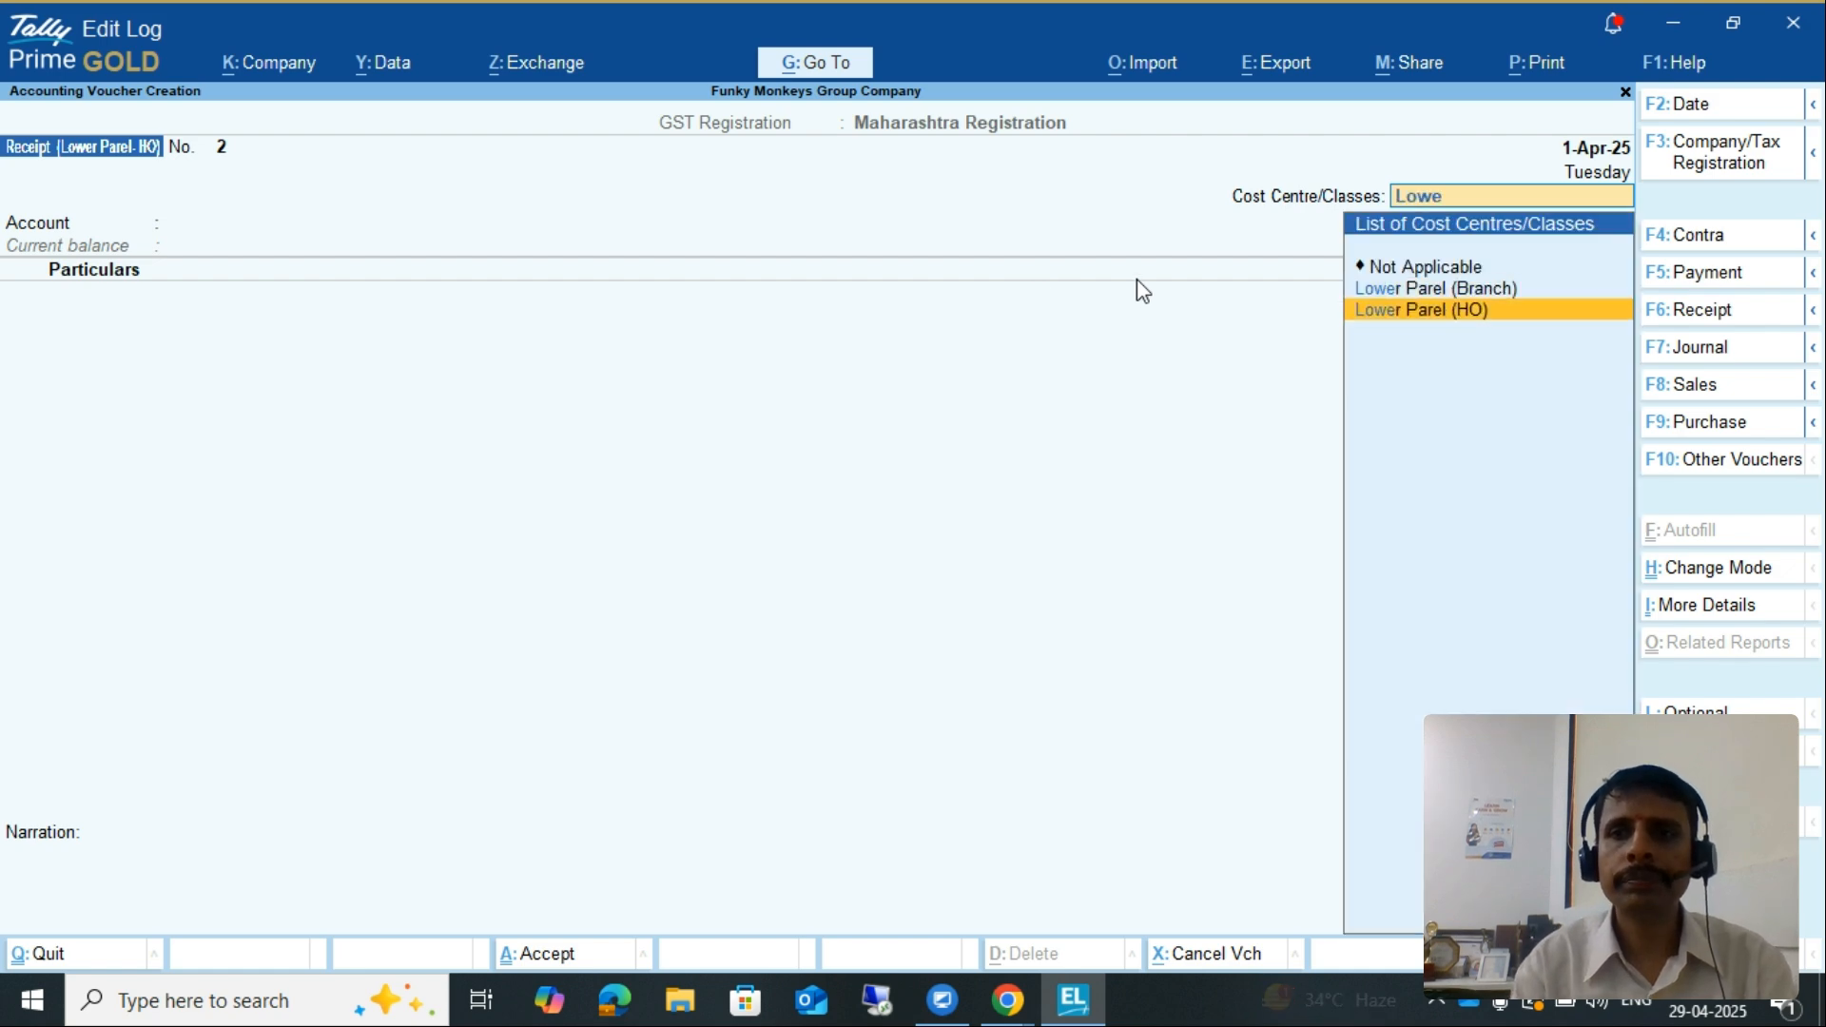
key(Return)
key(Down)
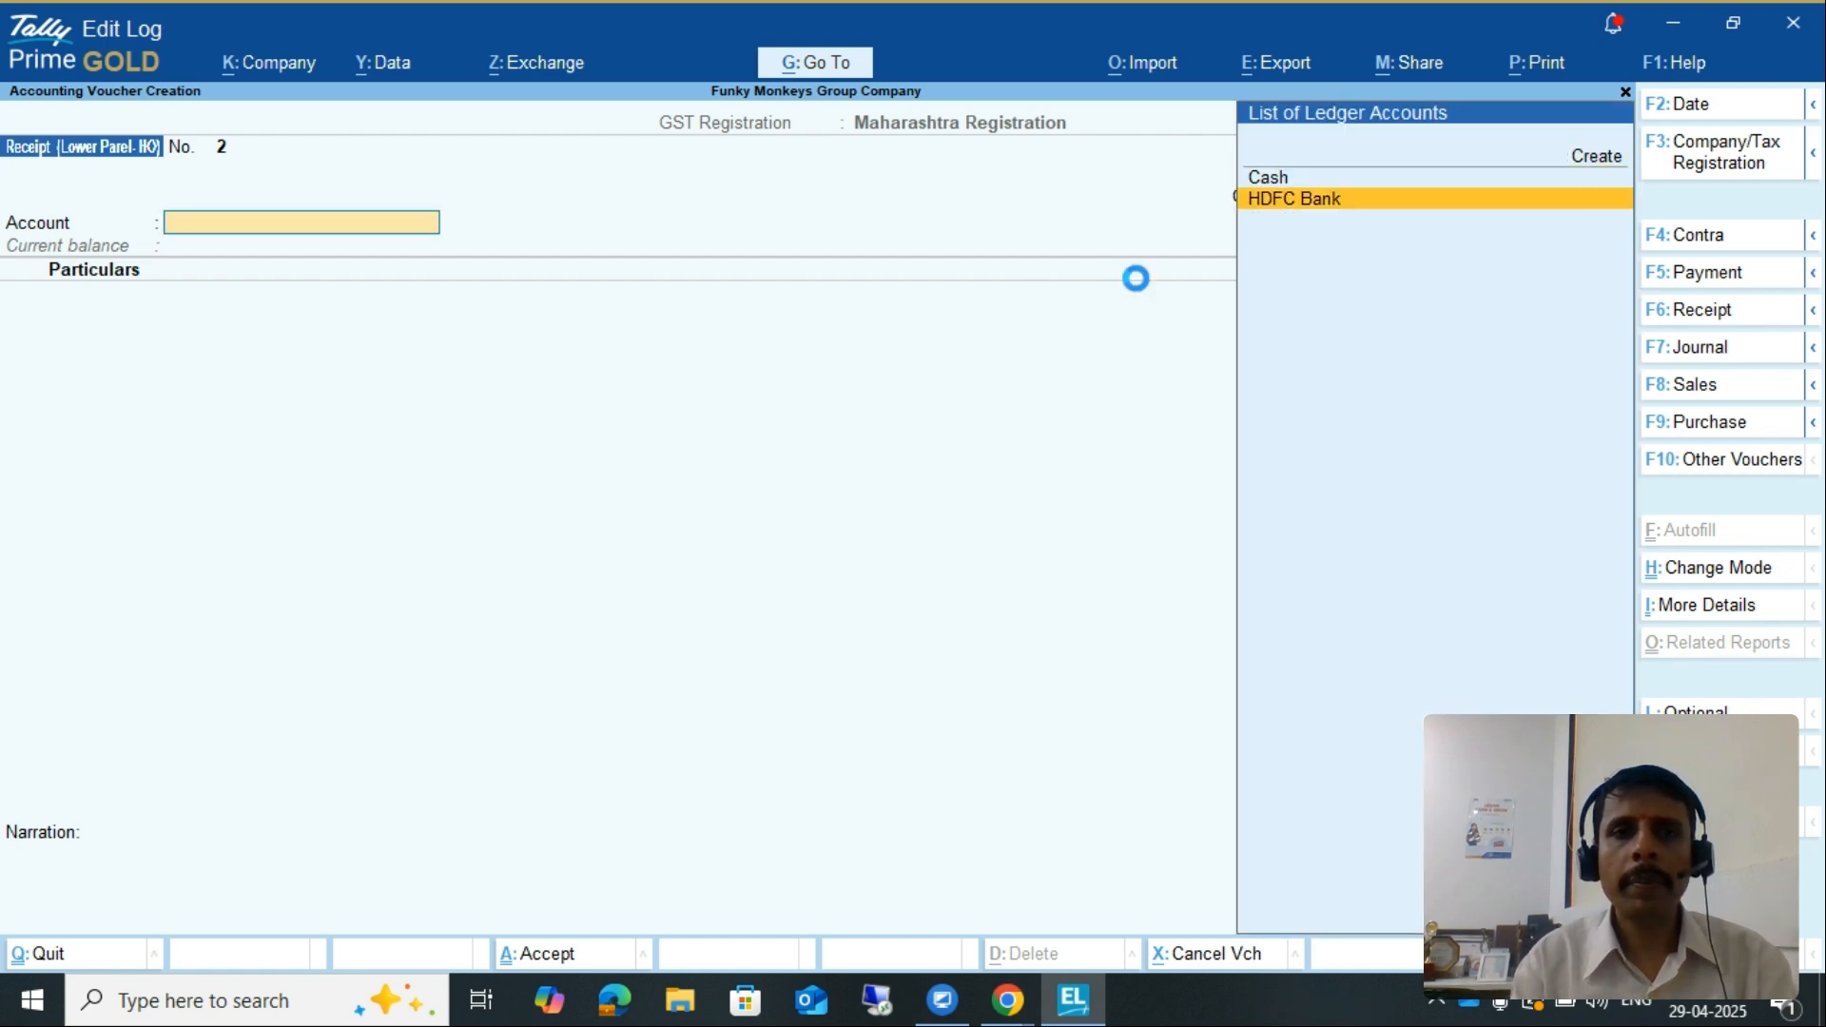
key(Return)
key(Return)
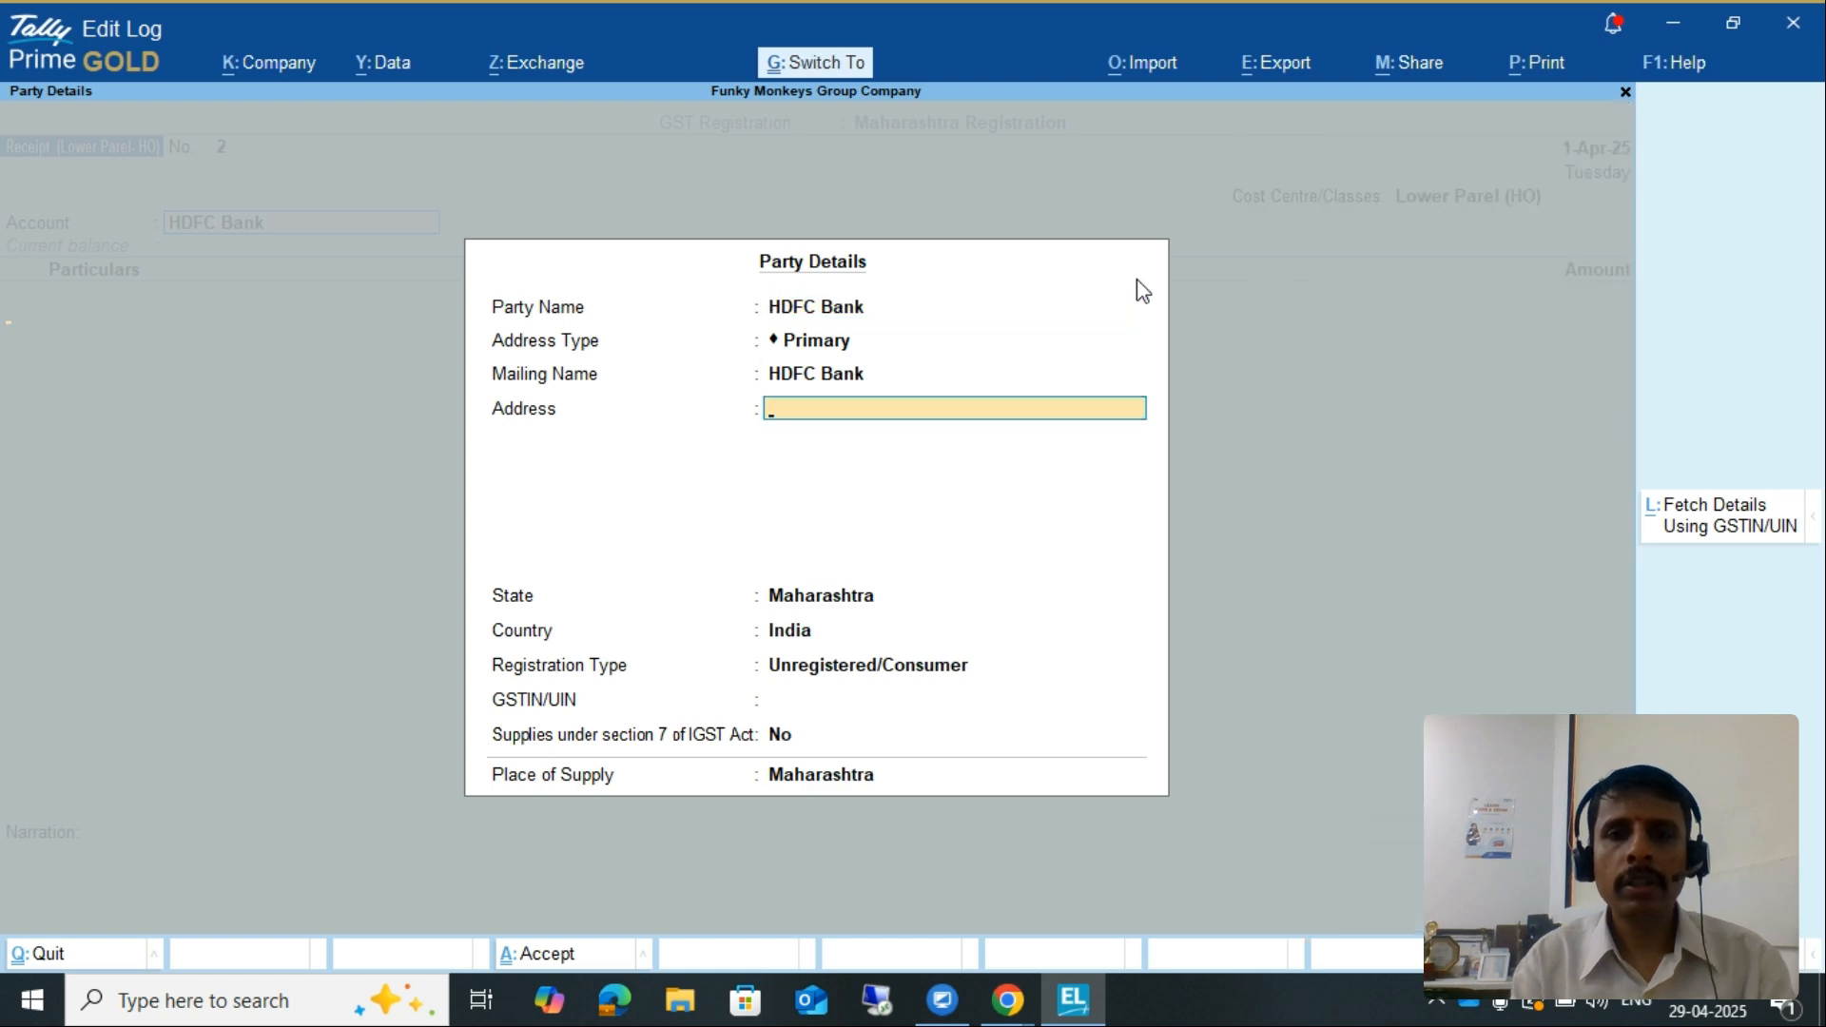
key(ctrl+a)
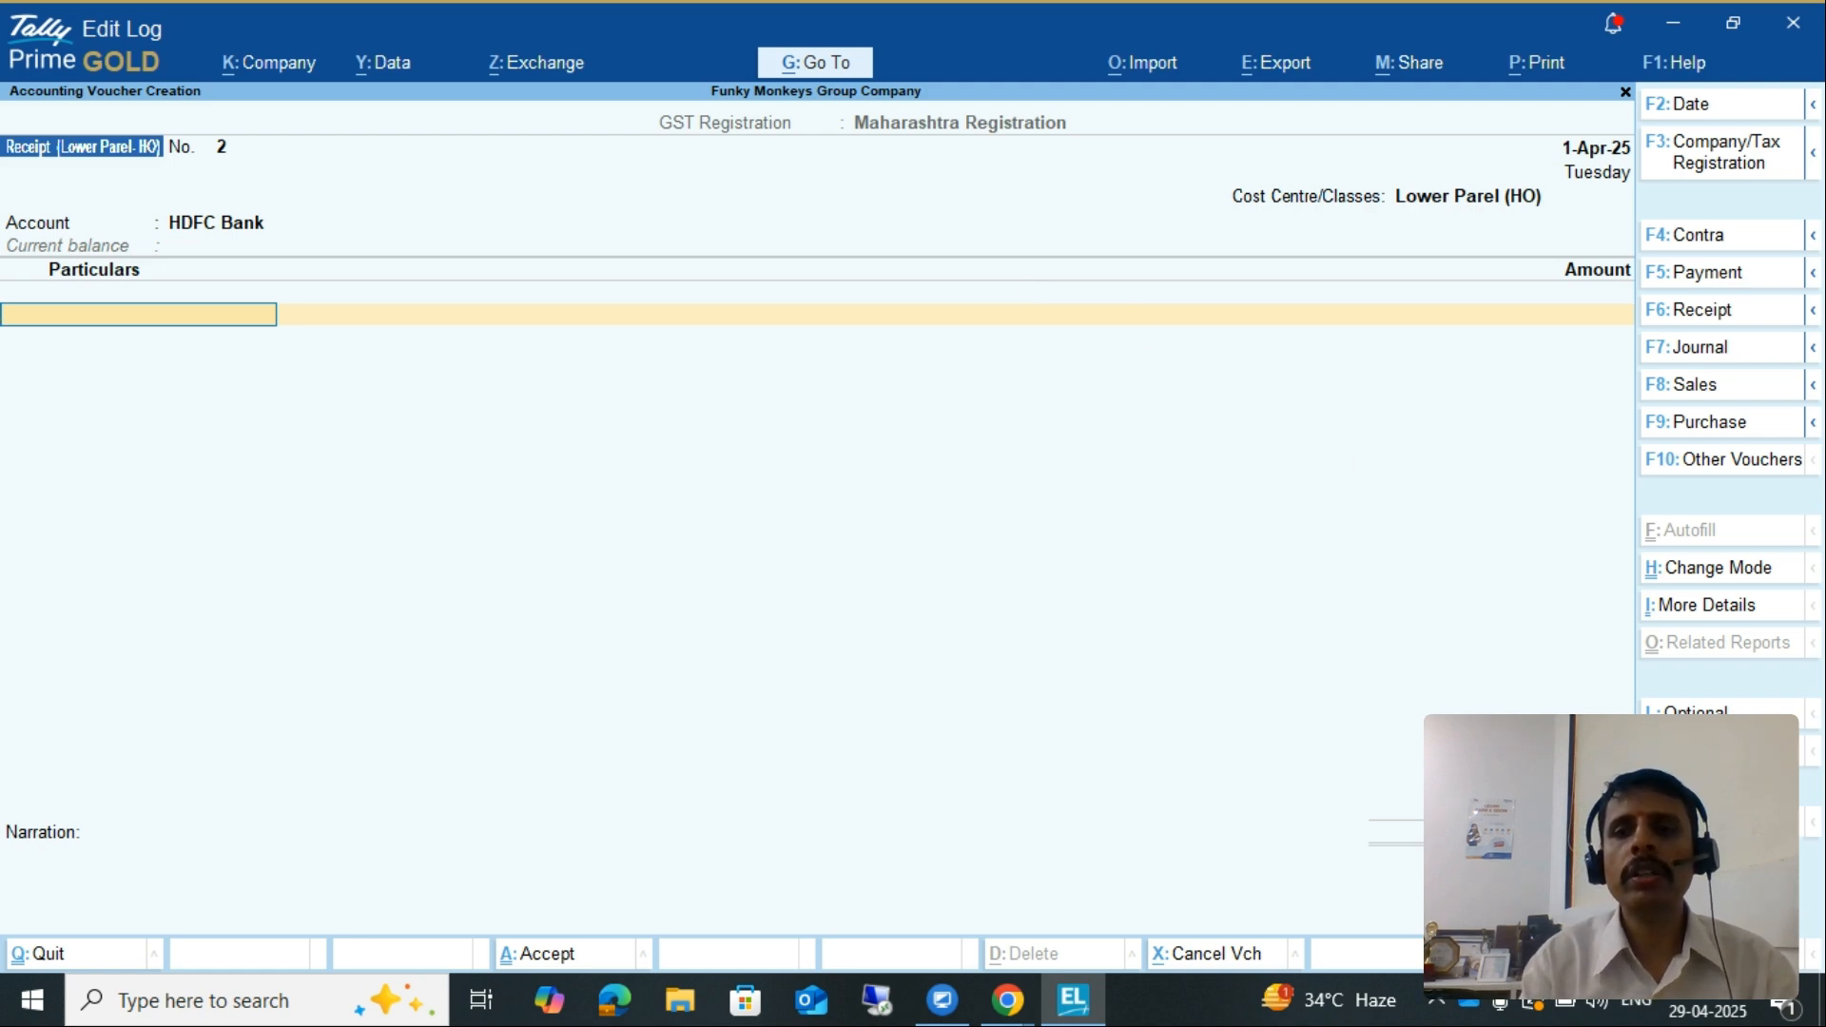
Set the receipt's GST stat adjustment to the nature Advance Receipt
key(alt+j)
key(Down)
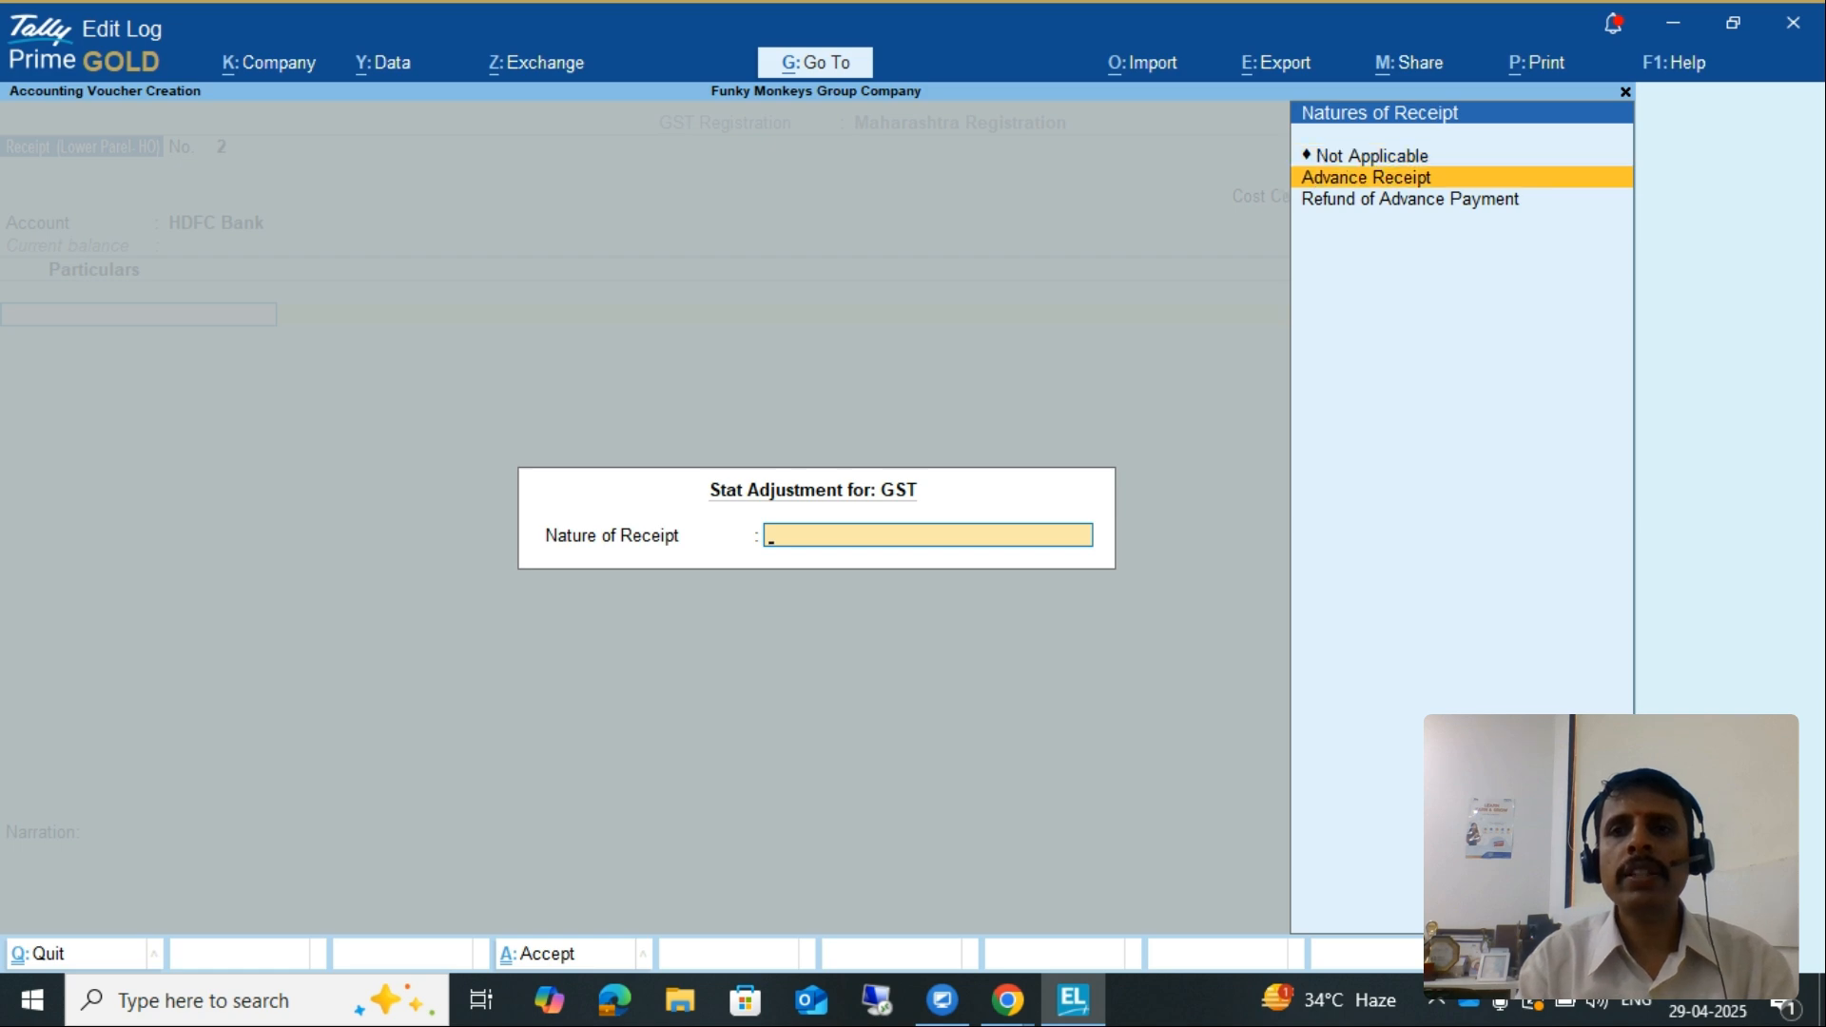
key(Return)
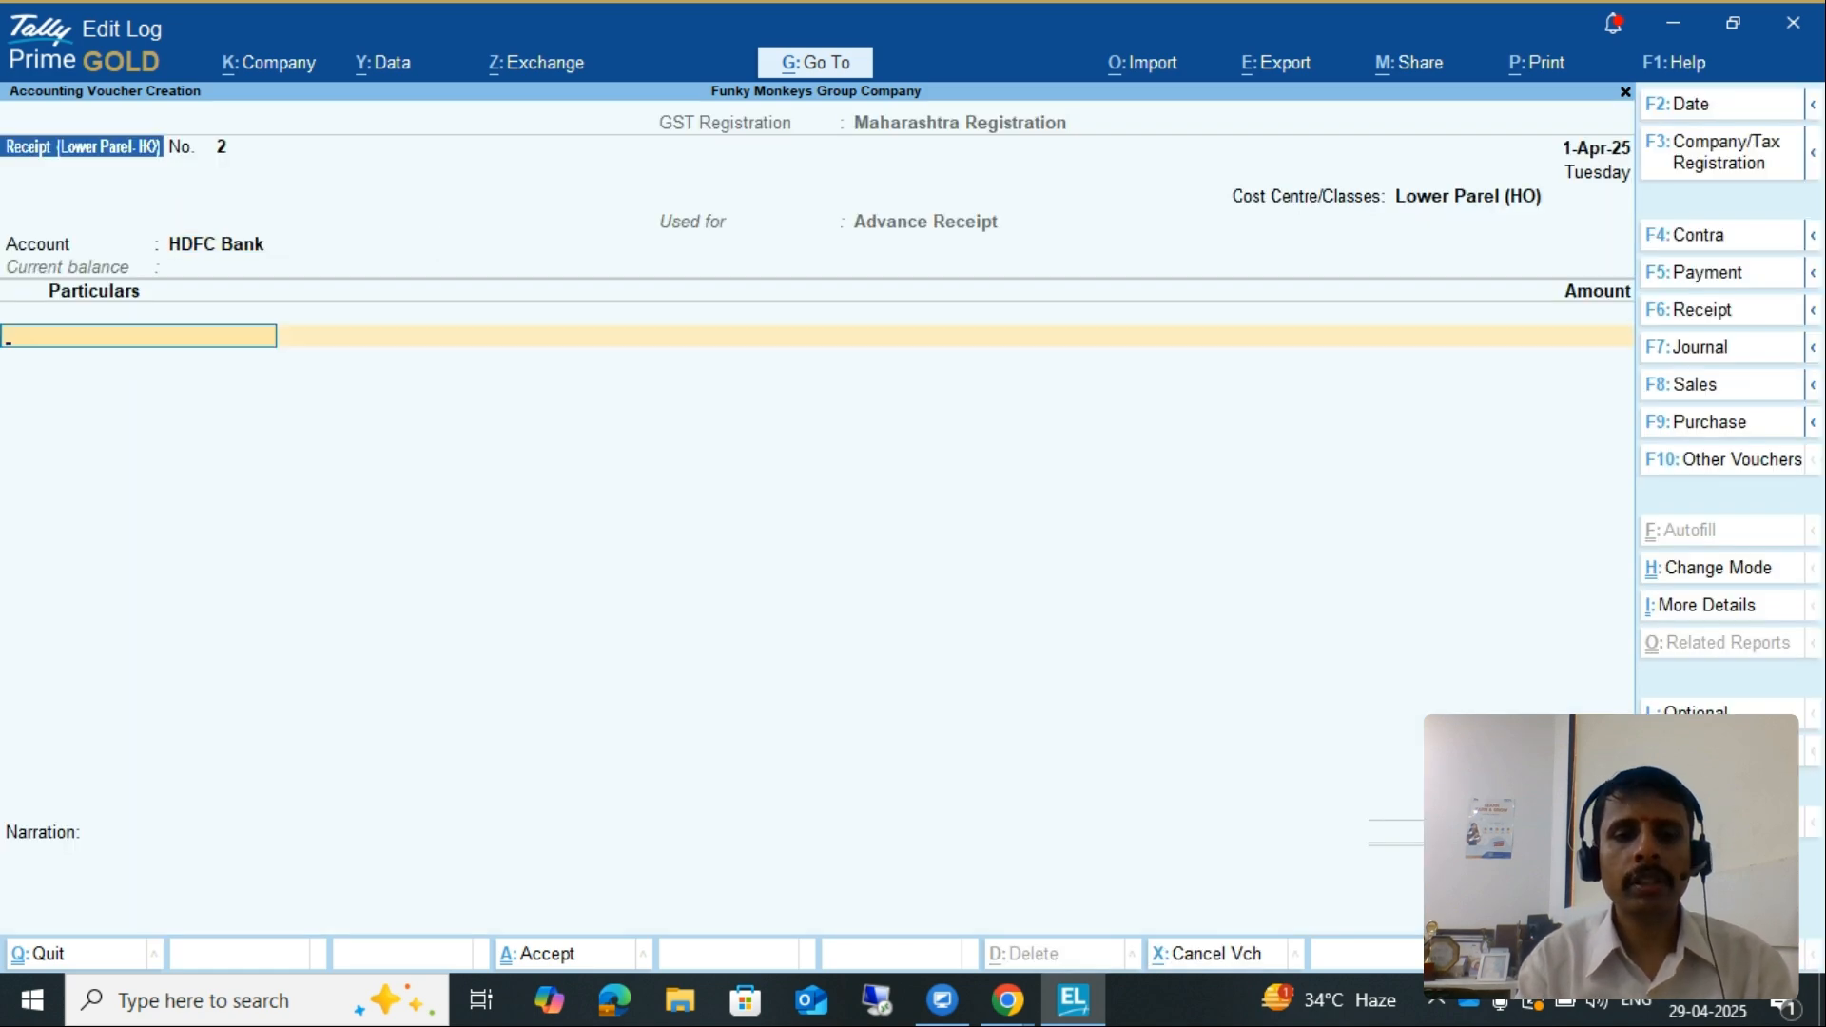
Add Abc Company Ltd as the ledger in the receipt's particulars and accept its party details
key(Down)
key(Down)
key(Down)
key(Down)
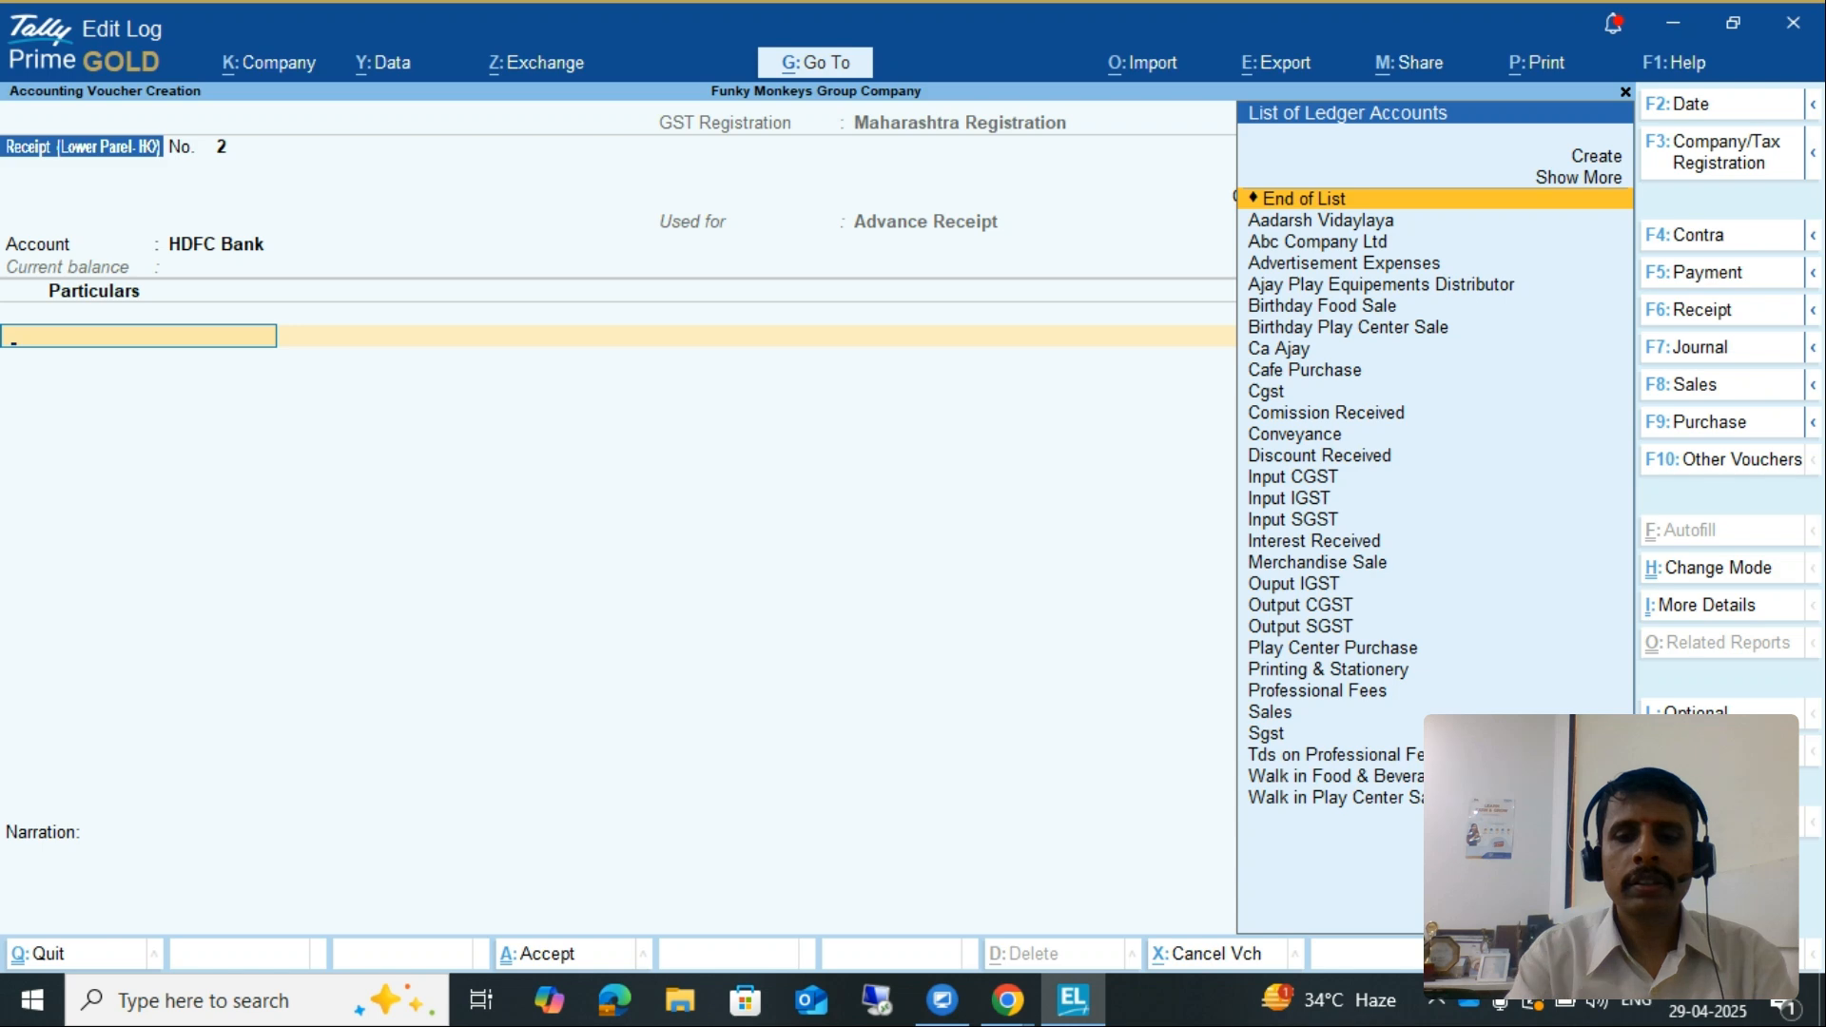
text(Abc)
key(Return)
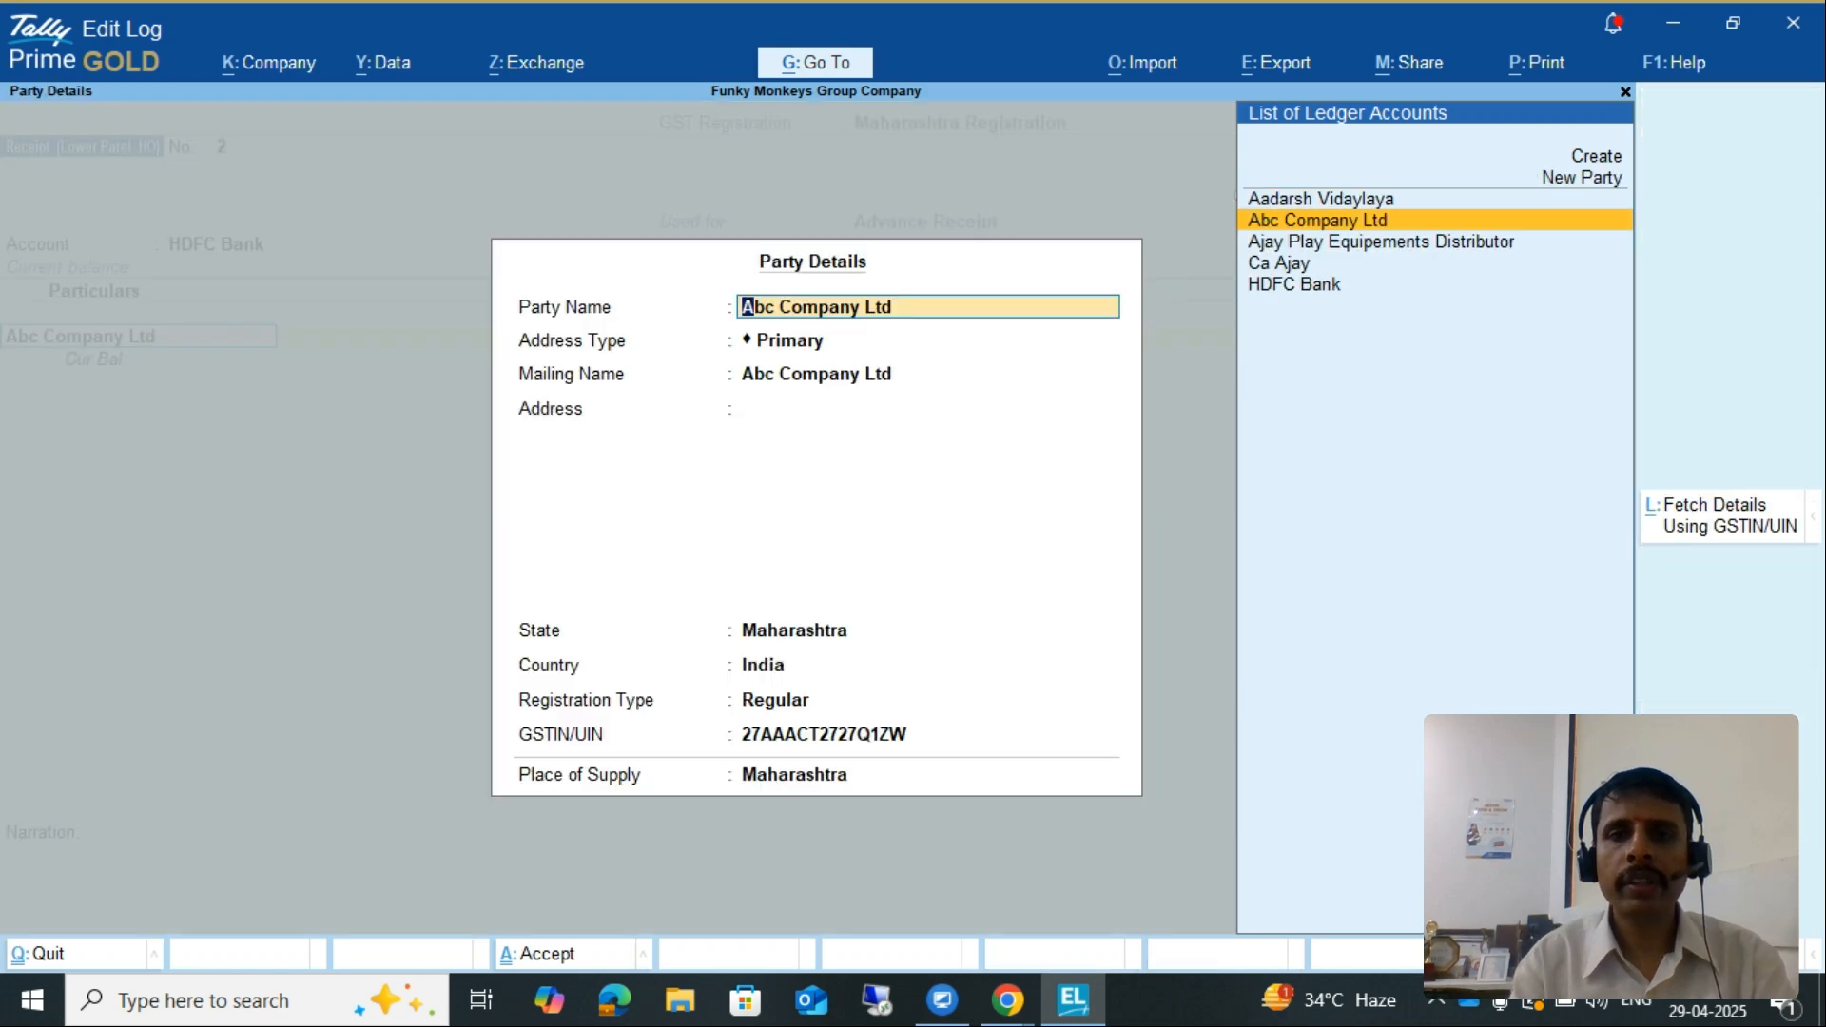
key(Return)
key(Return)
key(Return)
key(Return)
key(Return)
key(Return)
key(Return)
key(Return)
key(Return)
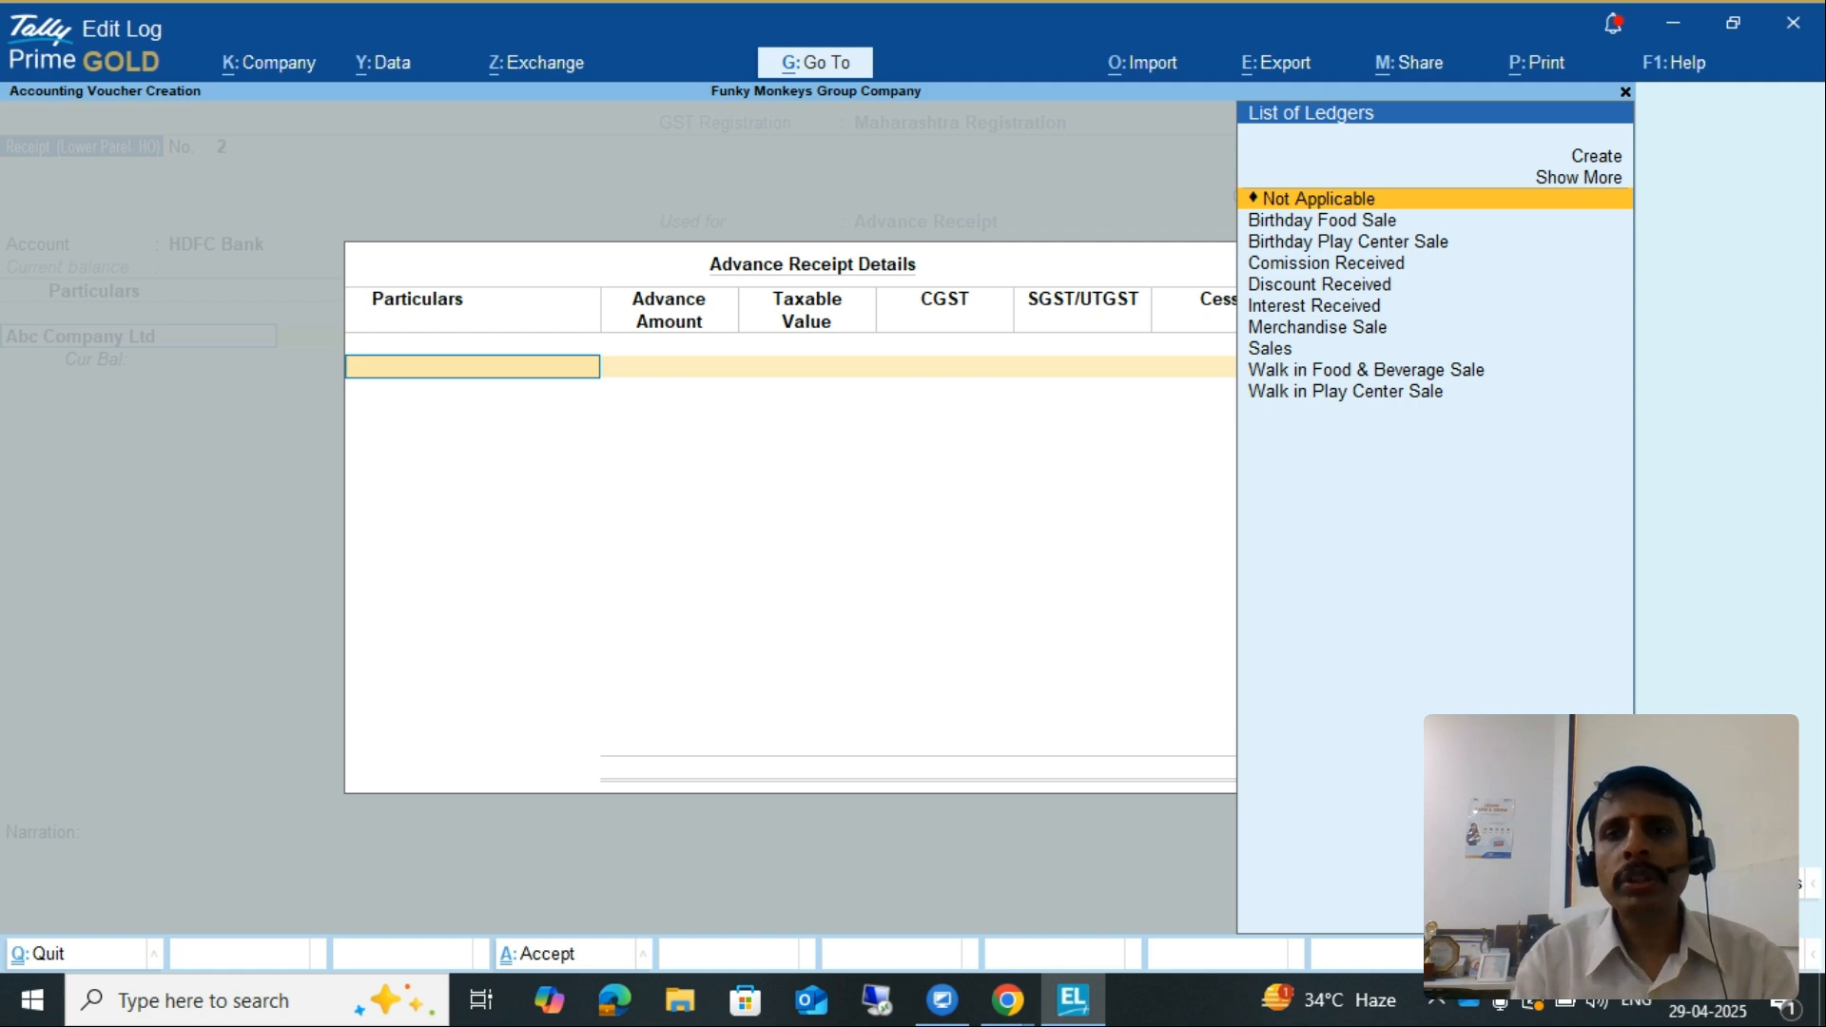
Enter the Sales ledger with an advance amount of 5000 in the advance receipt details
key(Down)
key(Down)
key(Down)
key(Down)
key(Down)
key(Down)
key(Down)
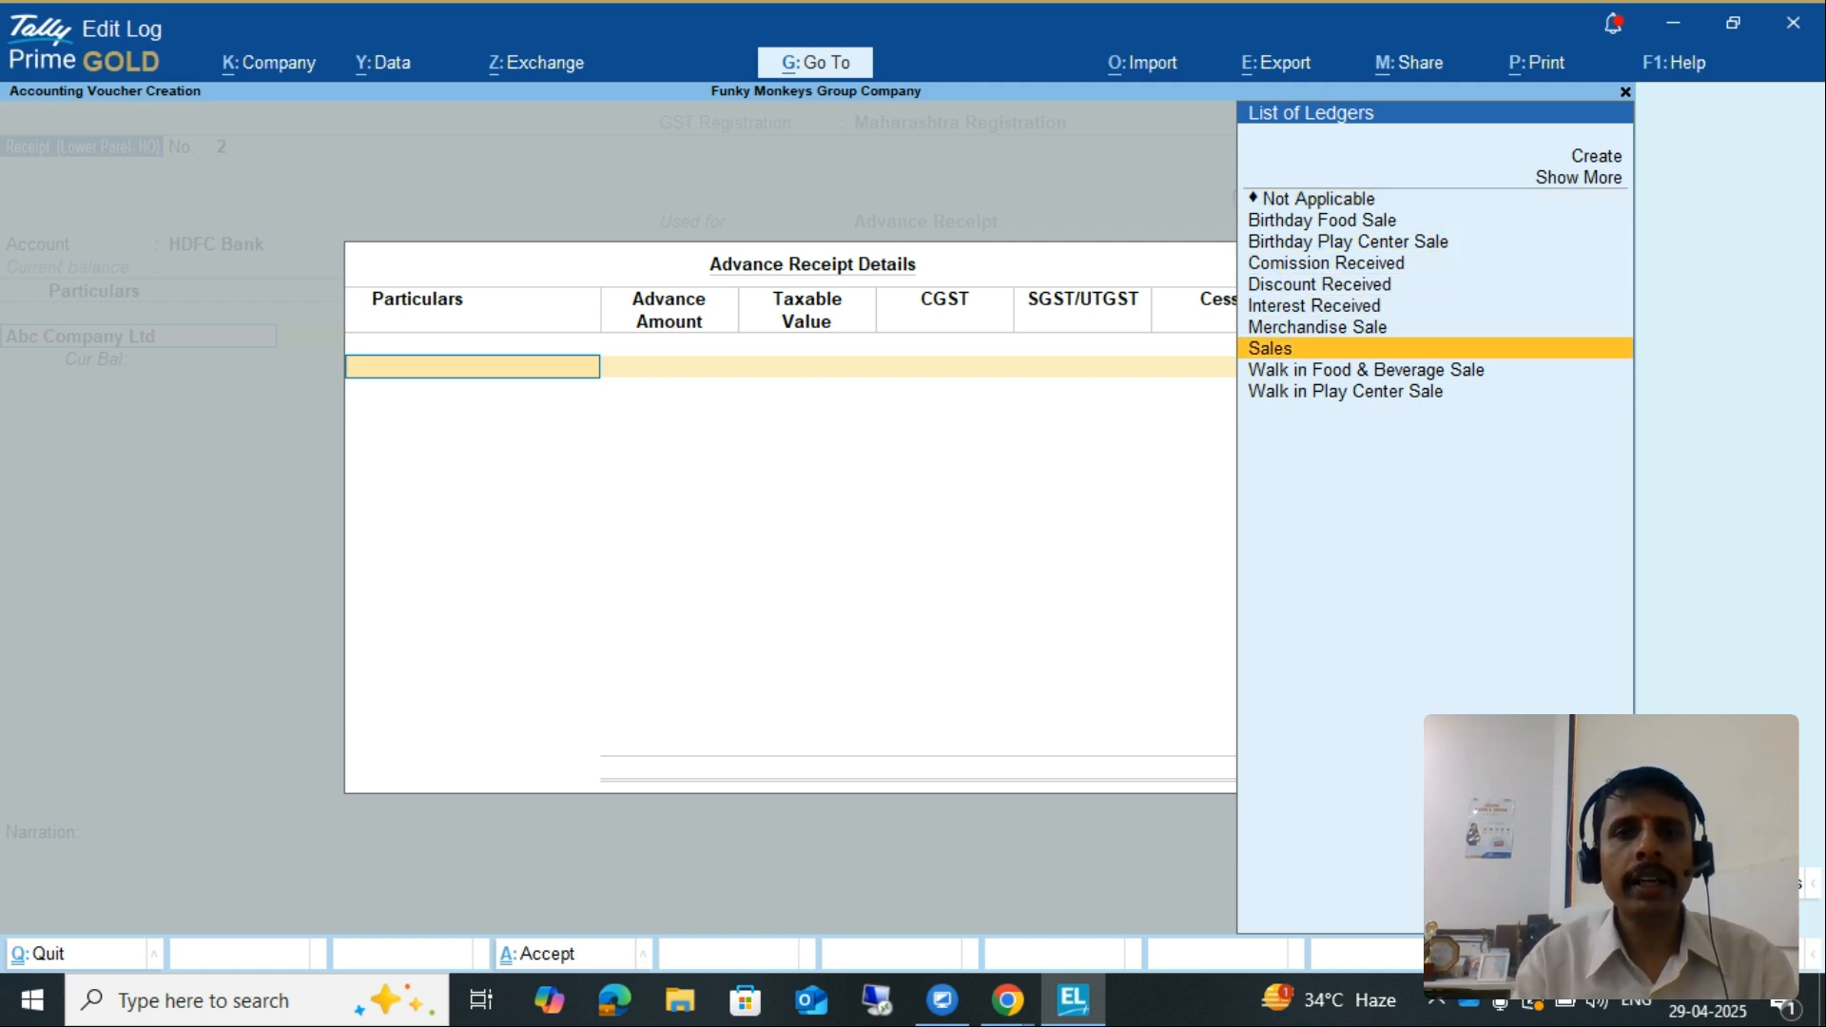
key(Return)
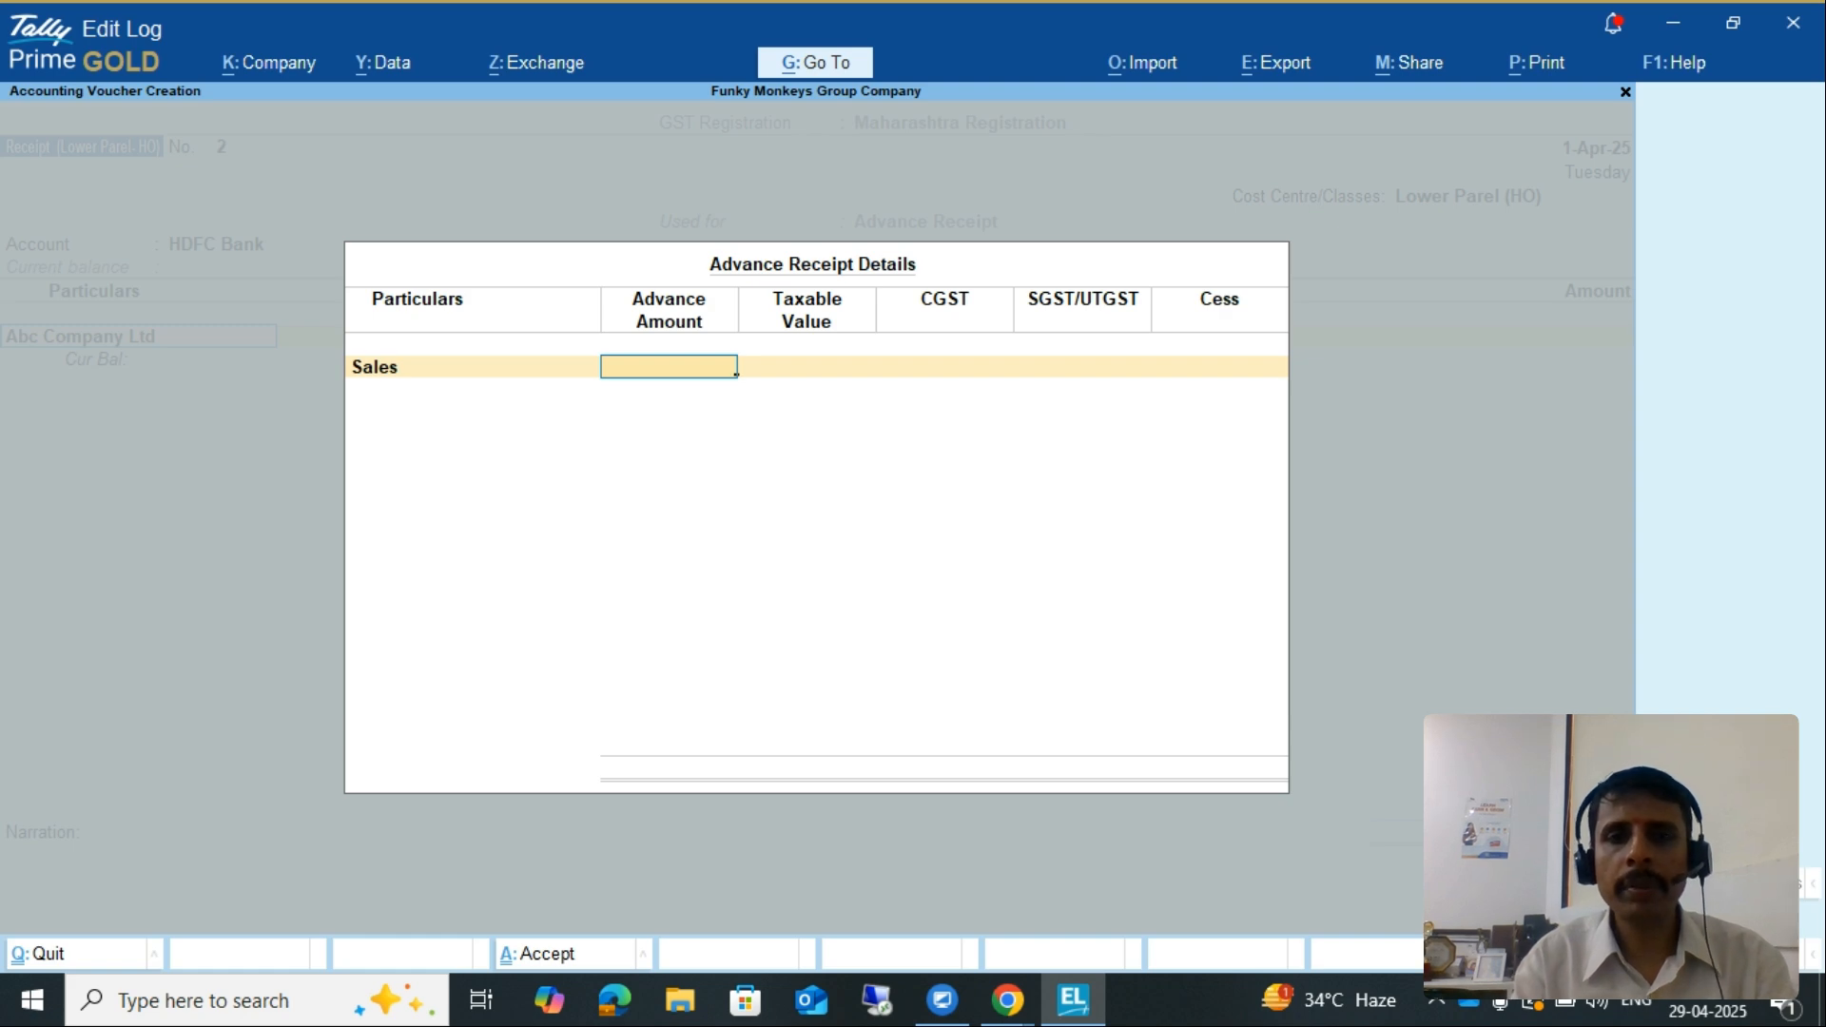
text(5000)
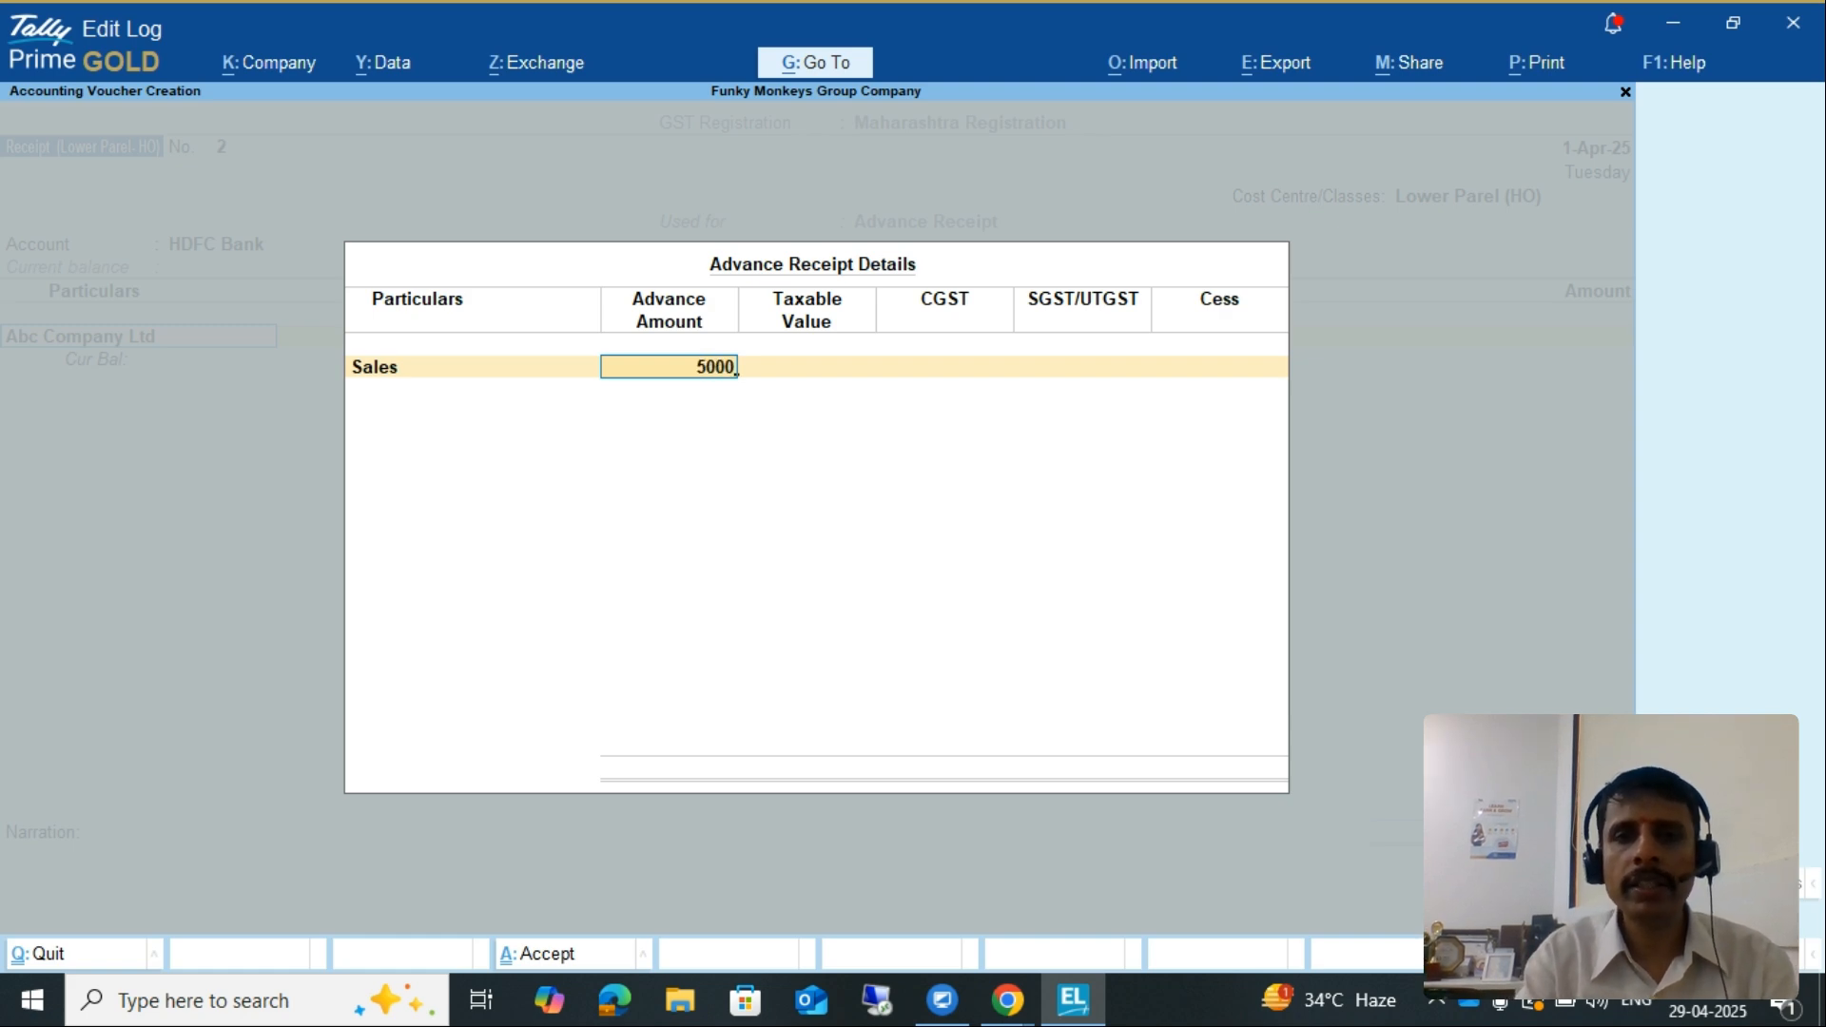
key(Return)
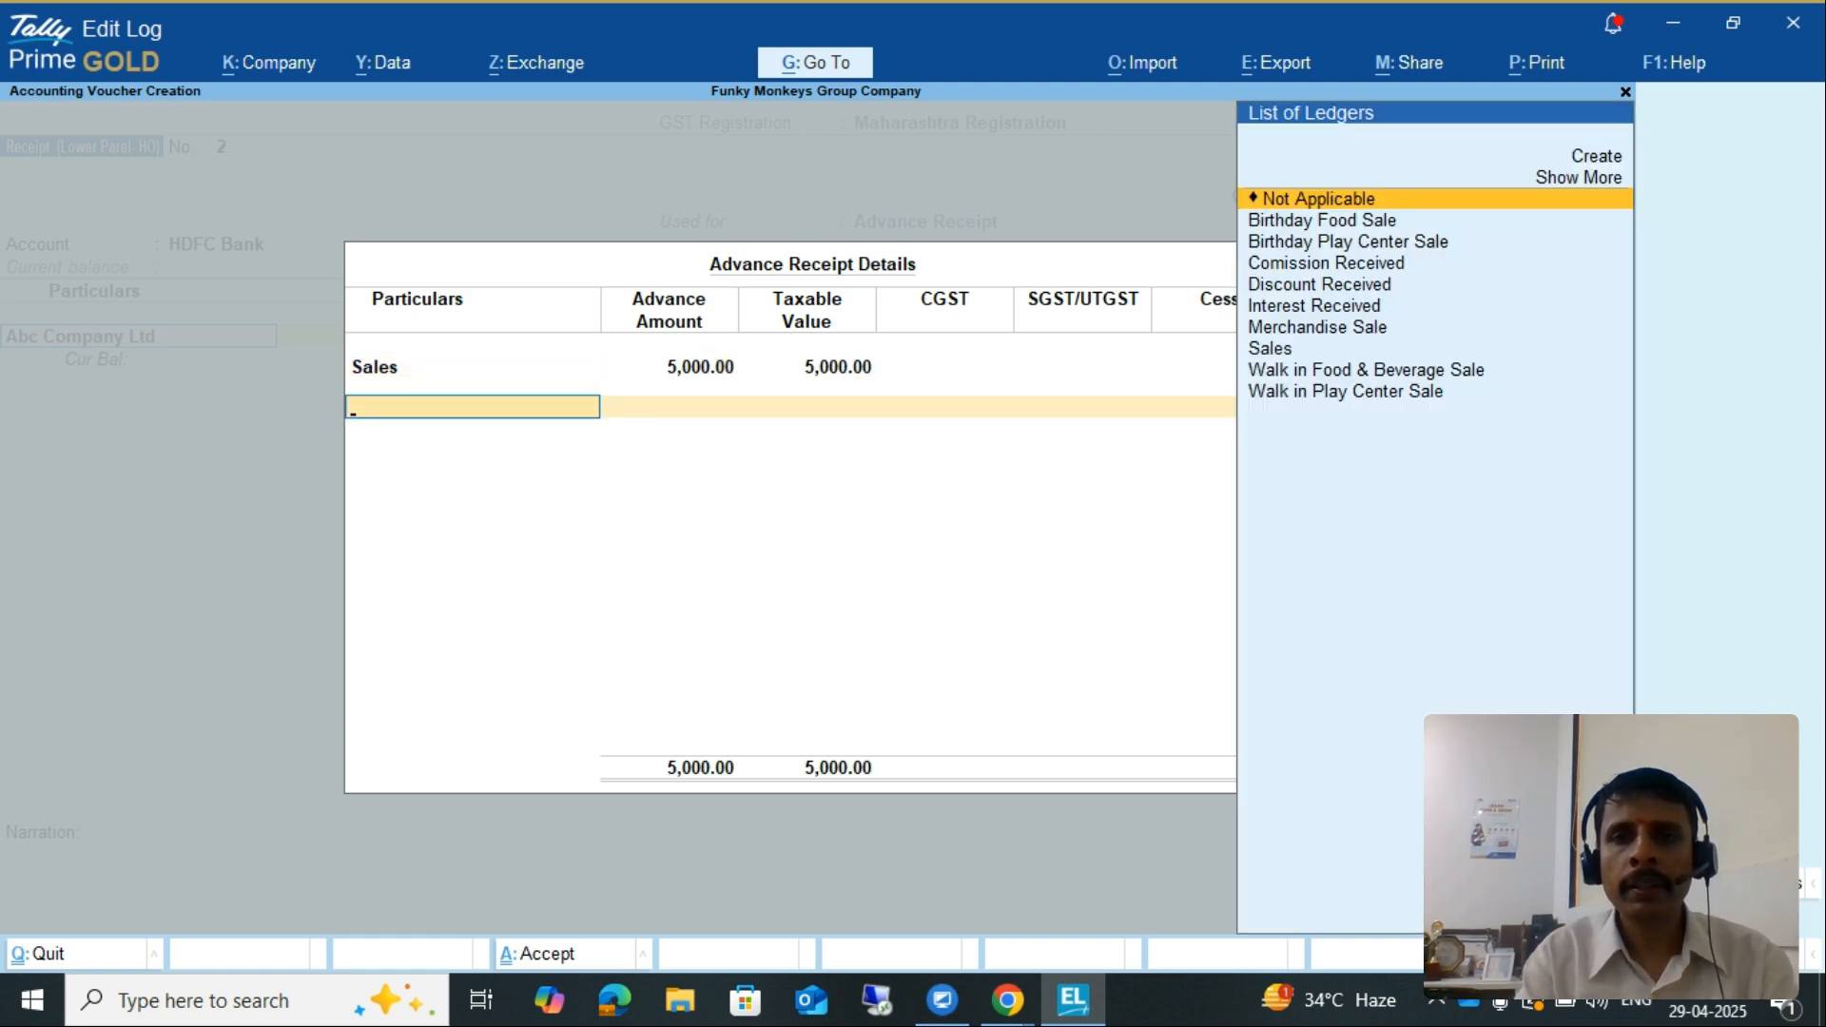
Replace the Sales ledger in the advance receipt details with Walk in Food & Beverage Sale and accept the details
key(BackSpace)
key(BackSpace)
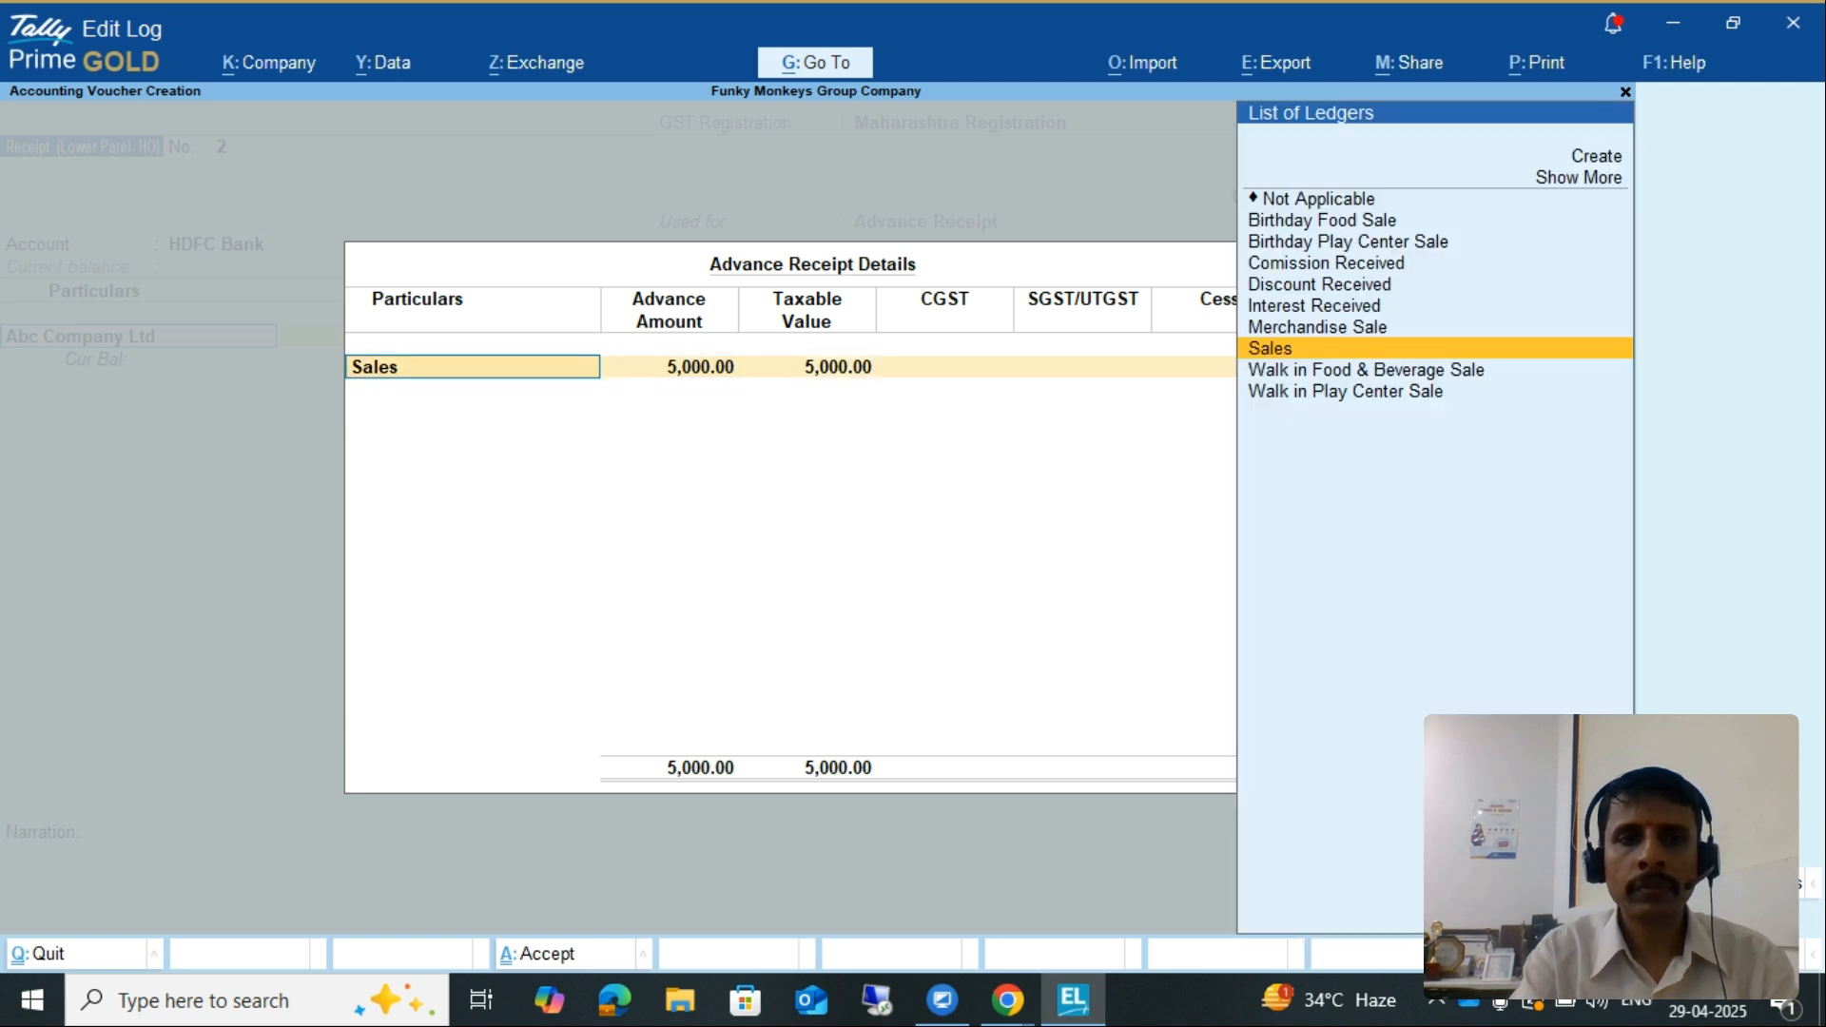
key(Up)
key(Up)
key(Up)
key(Up)
key(Down)
key(Down)
key(Down)
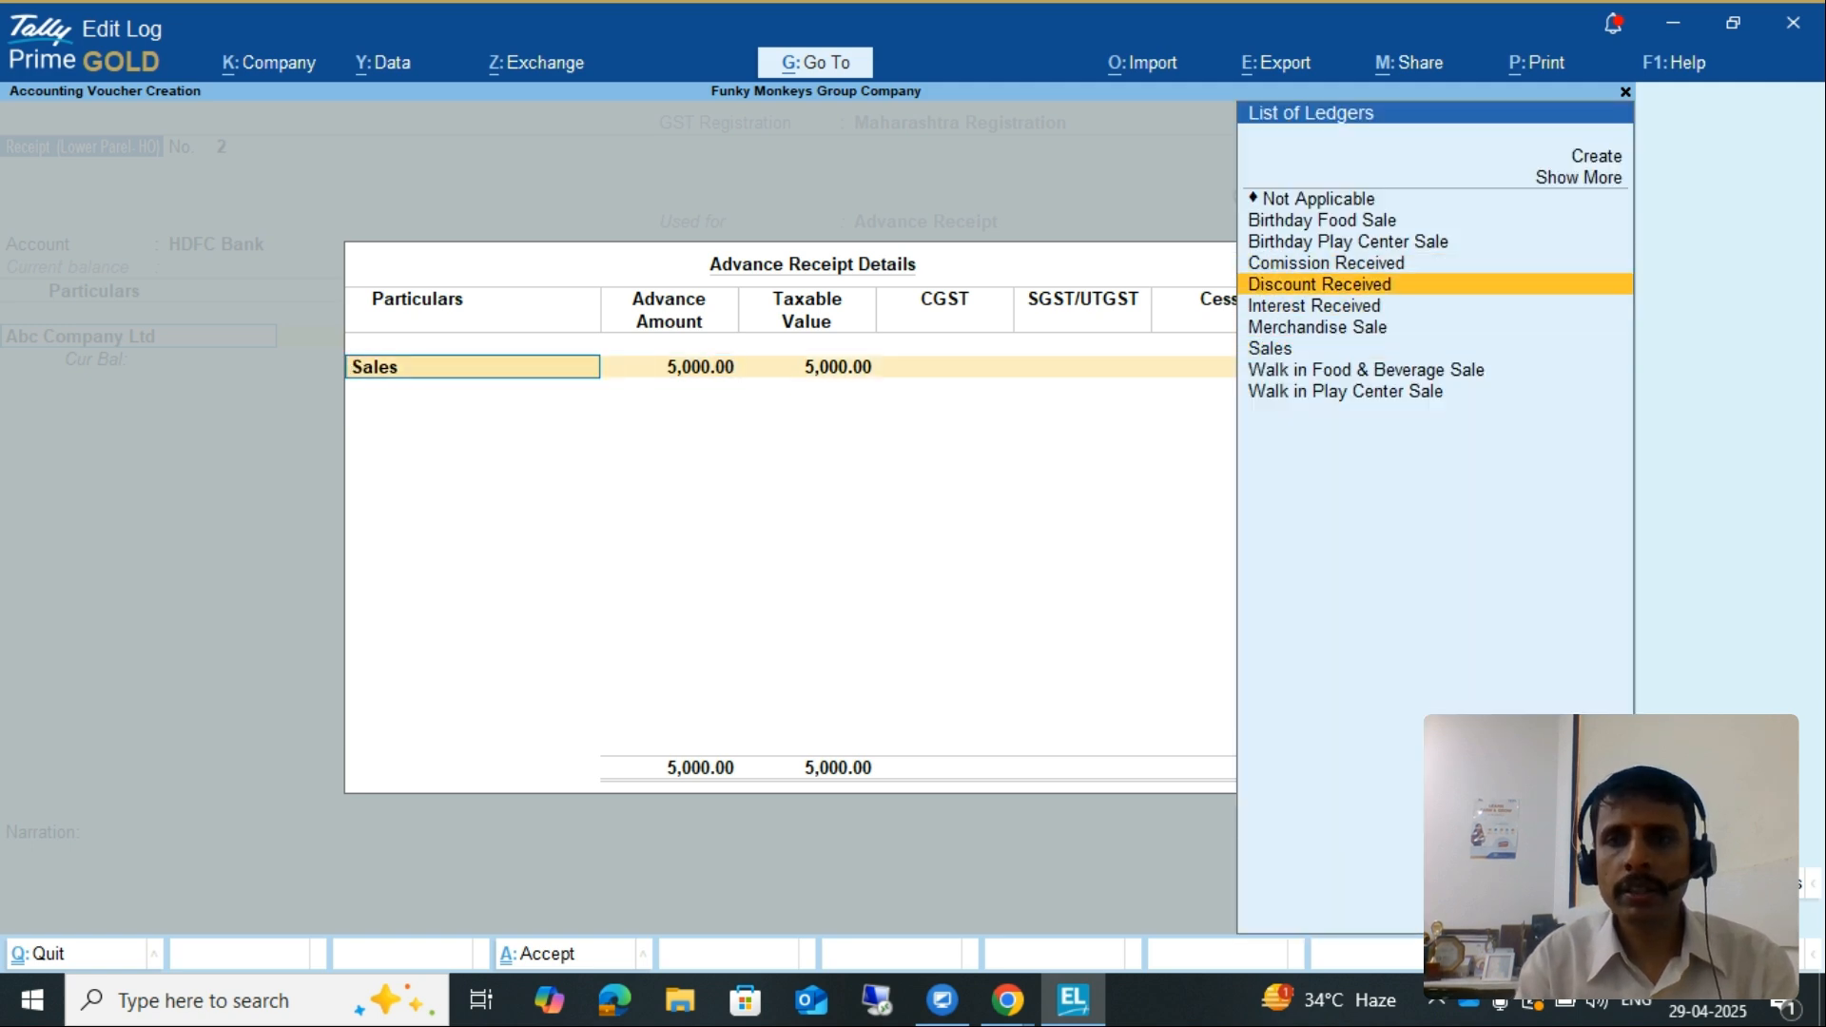
key(Down)
key(Down)
key(Return)
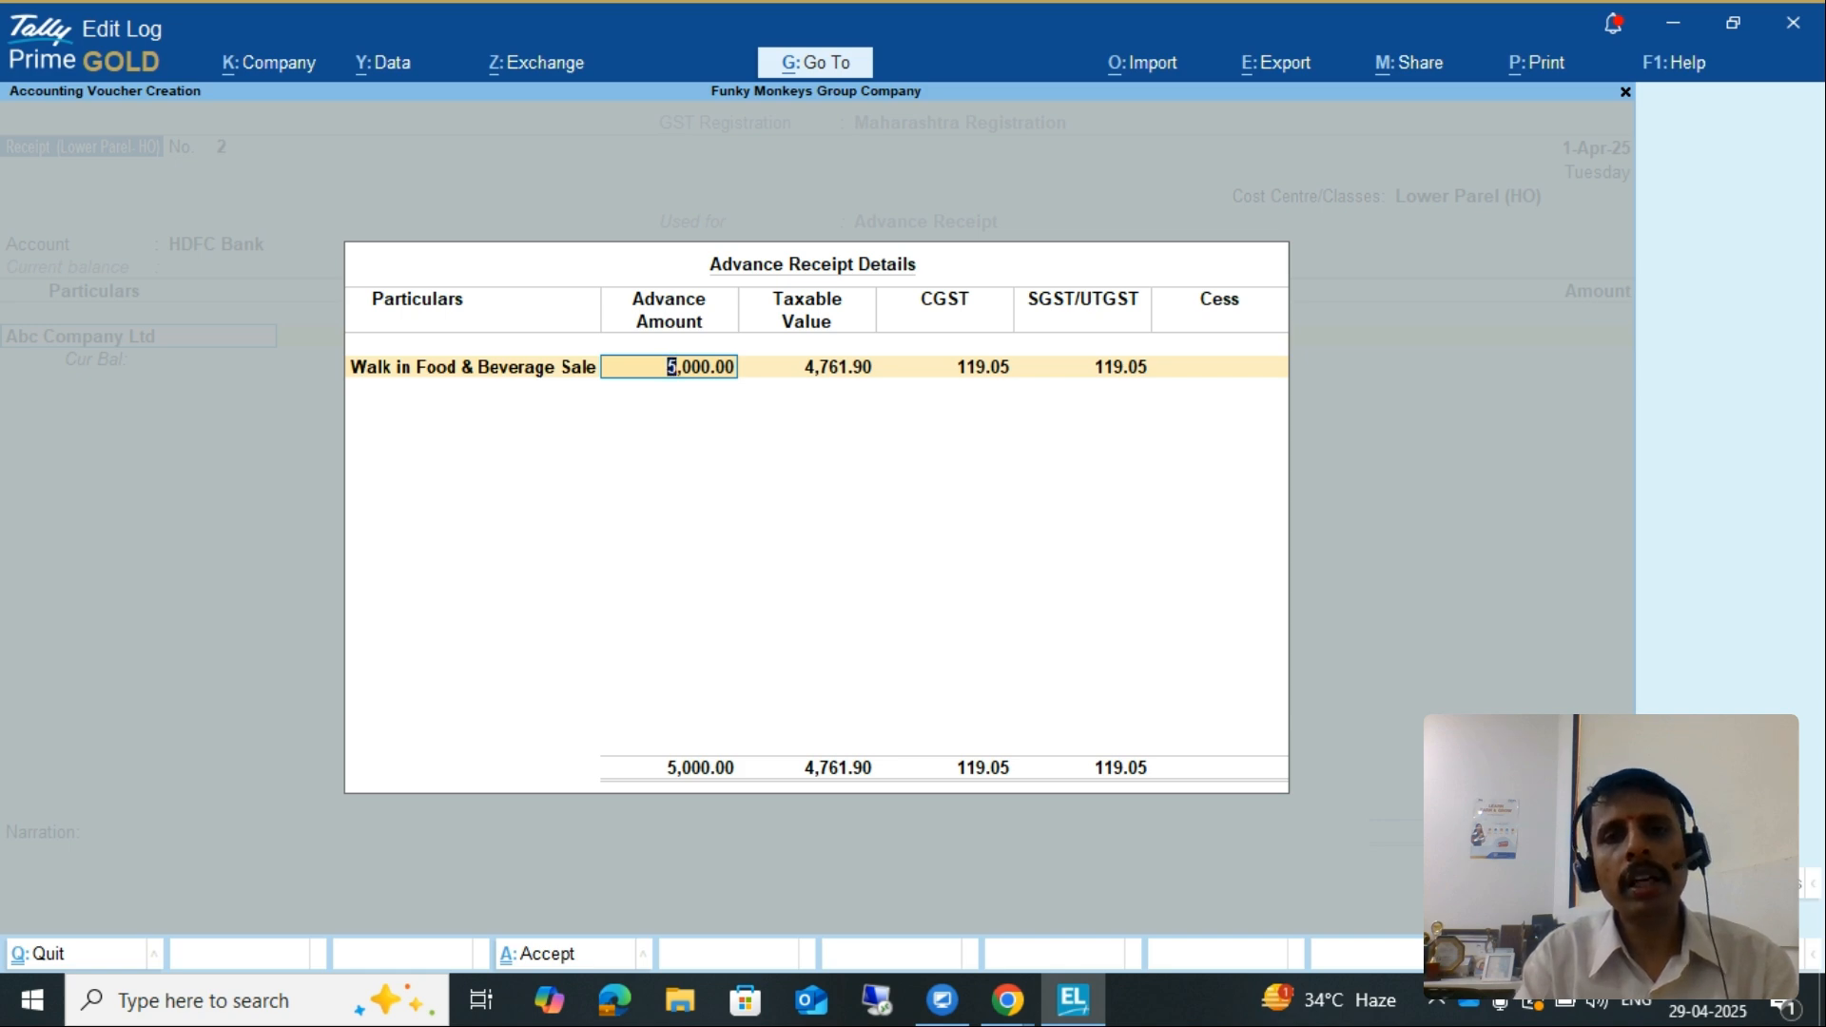
key(Return)
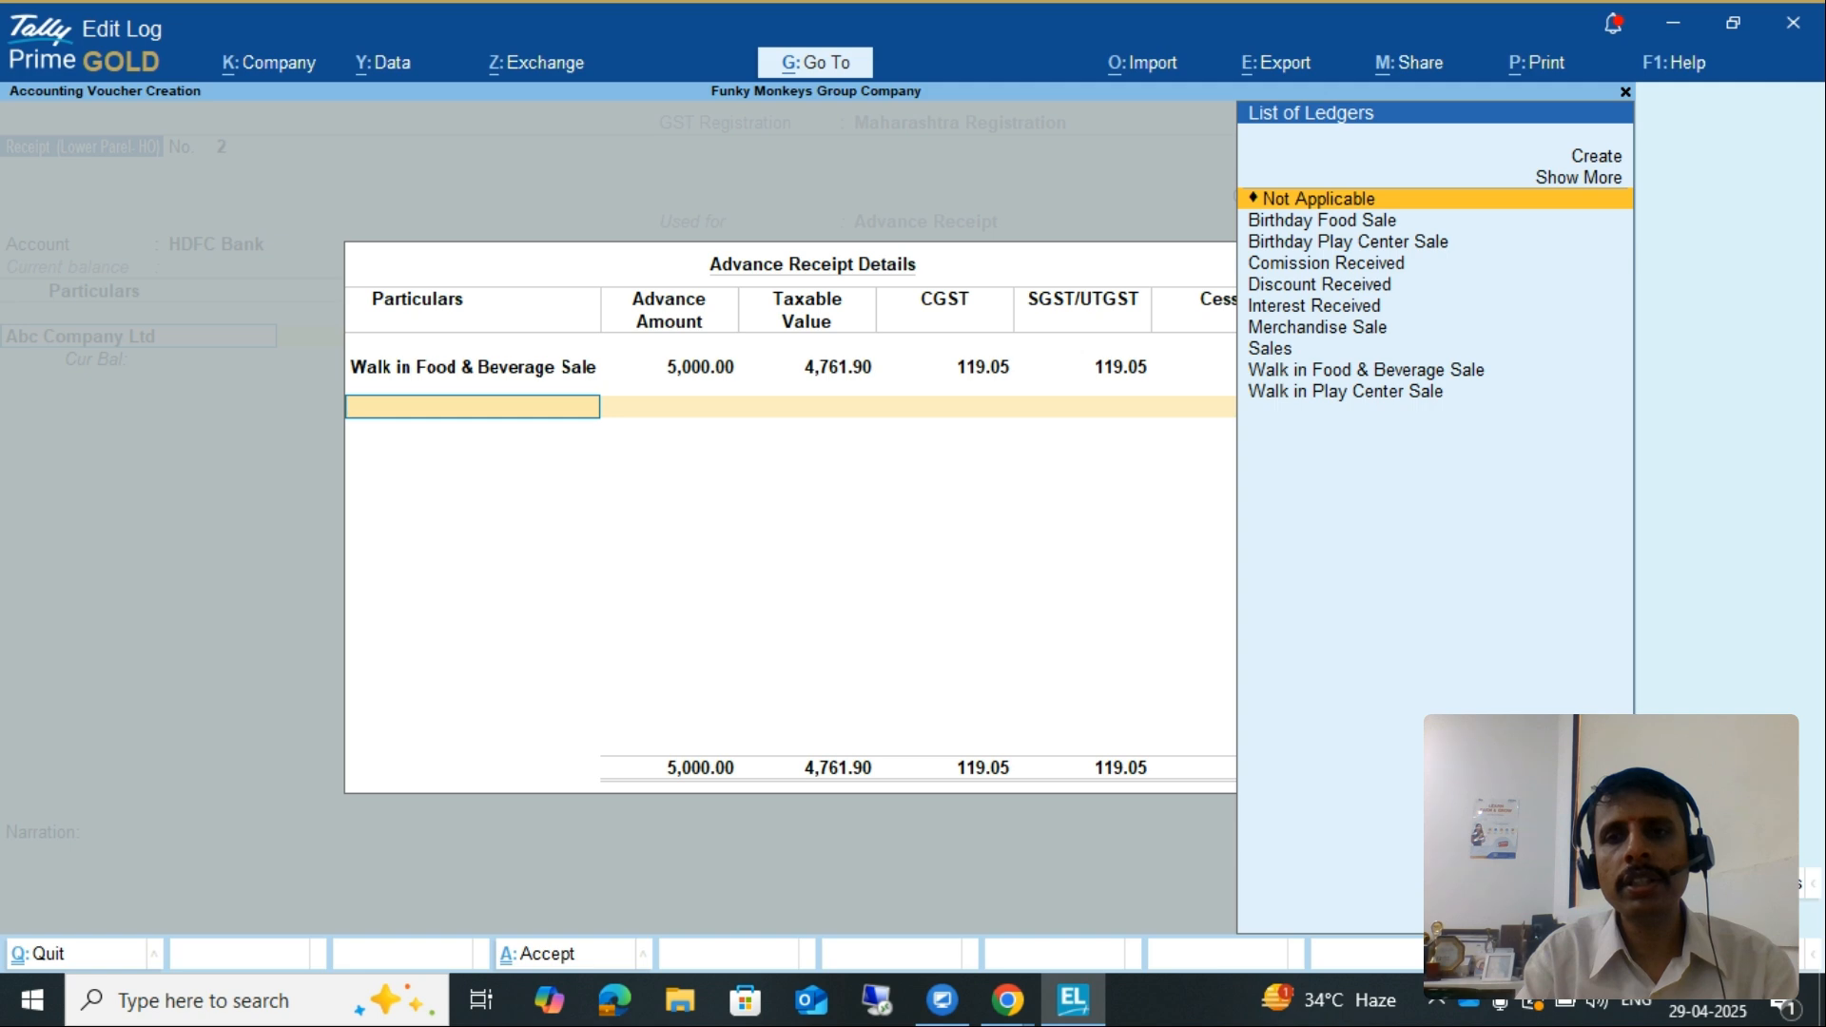
key(Return)
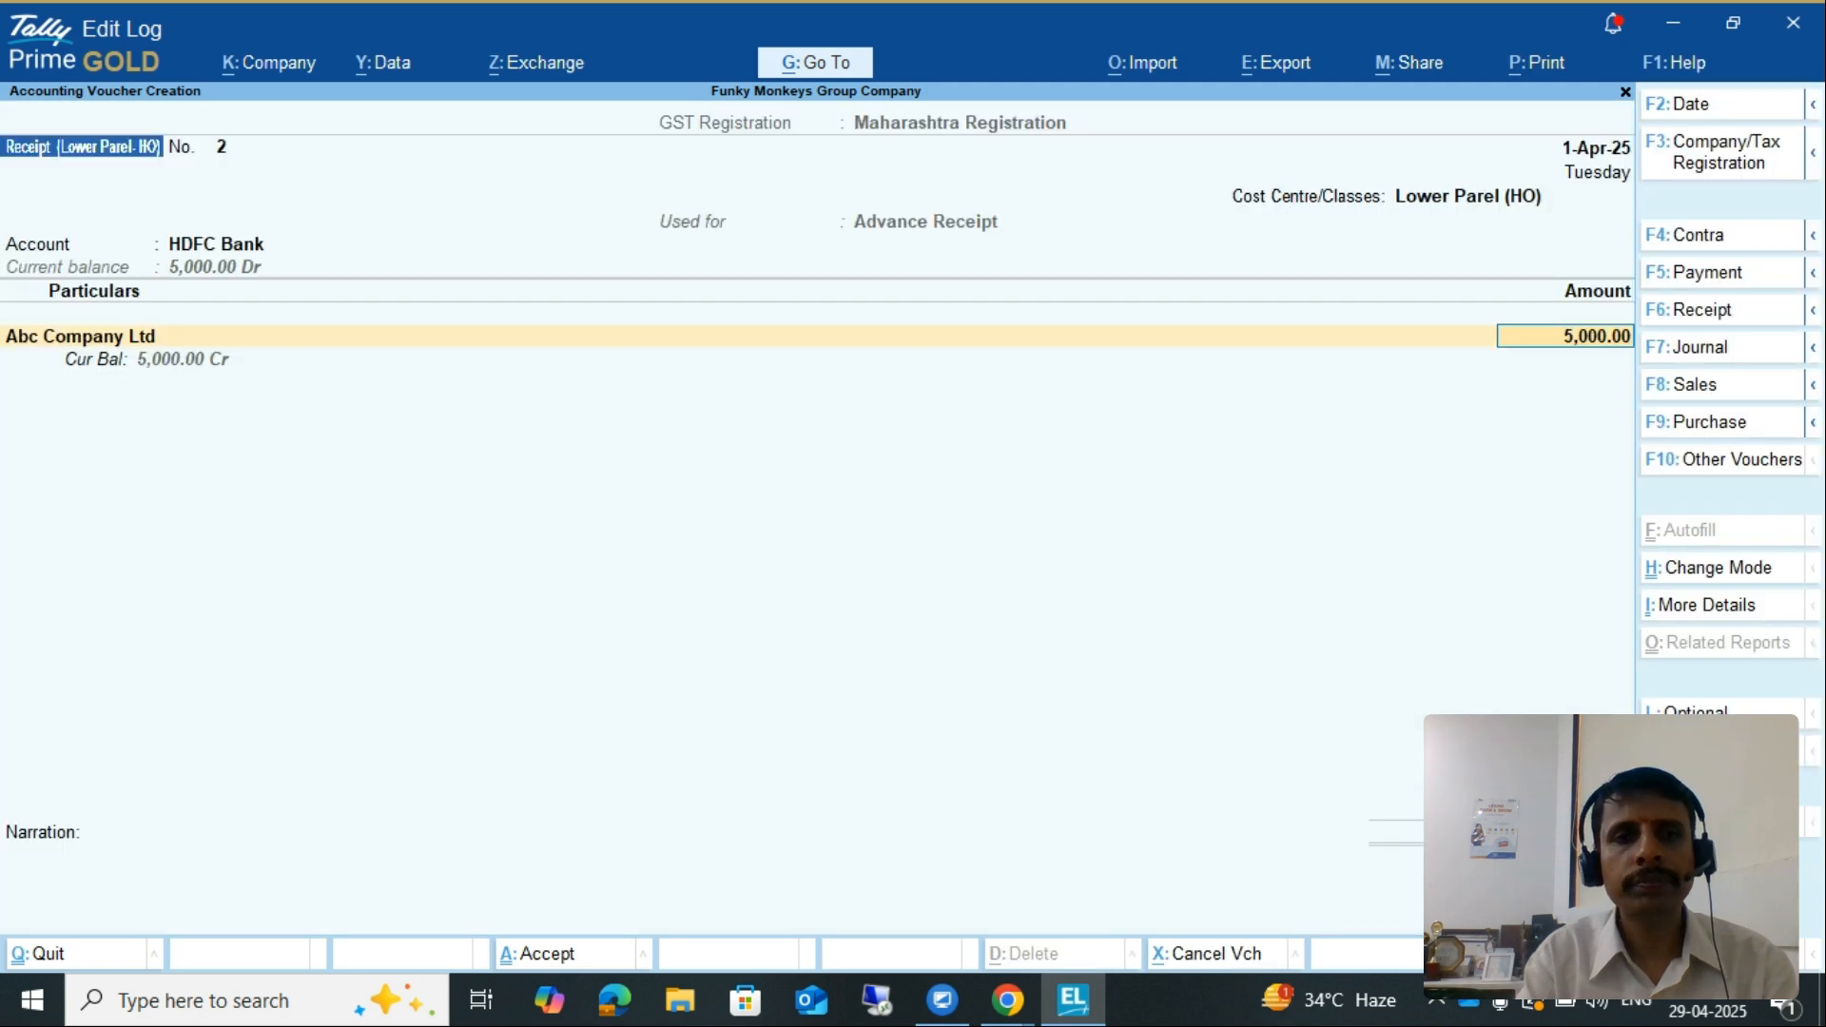
Allocate Abc Company Ltd's receipt amount bill-wise as an Advance reference
key(Return)
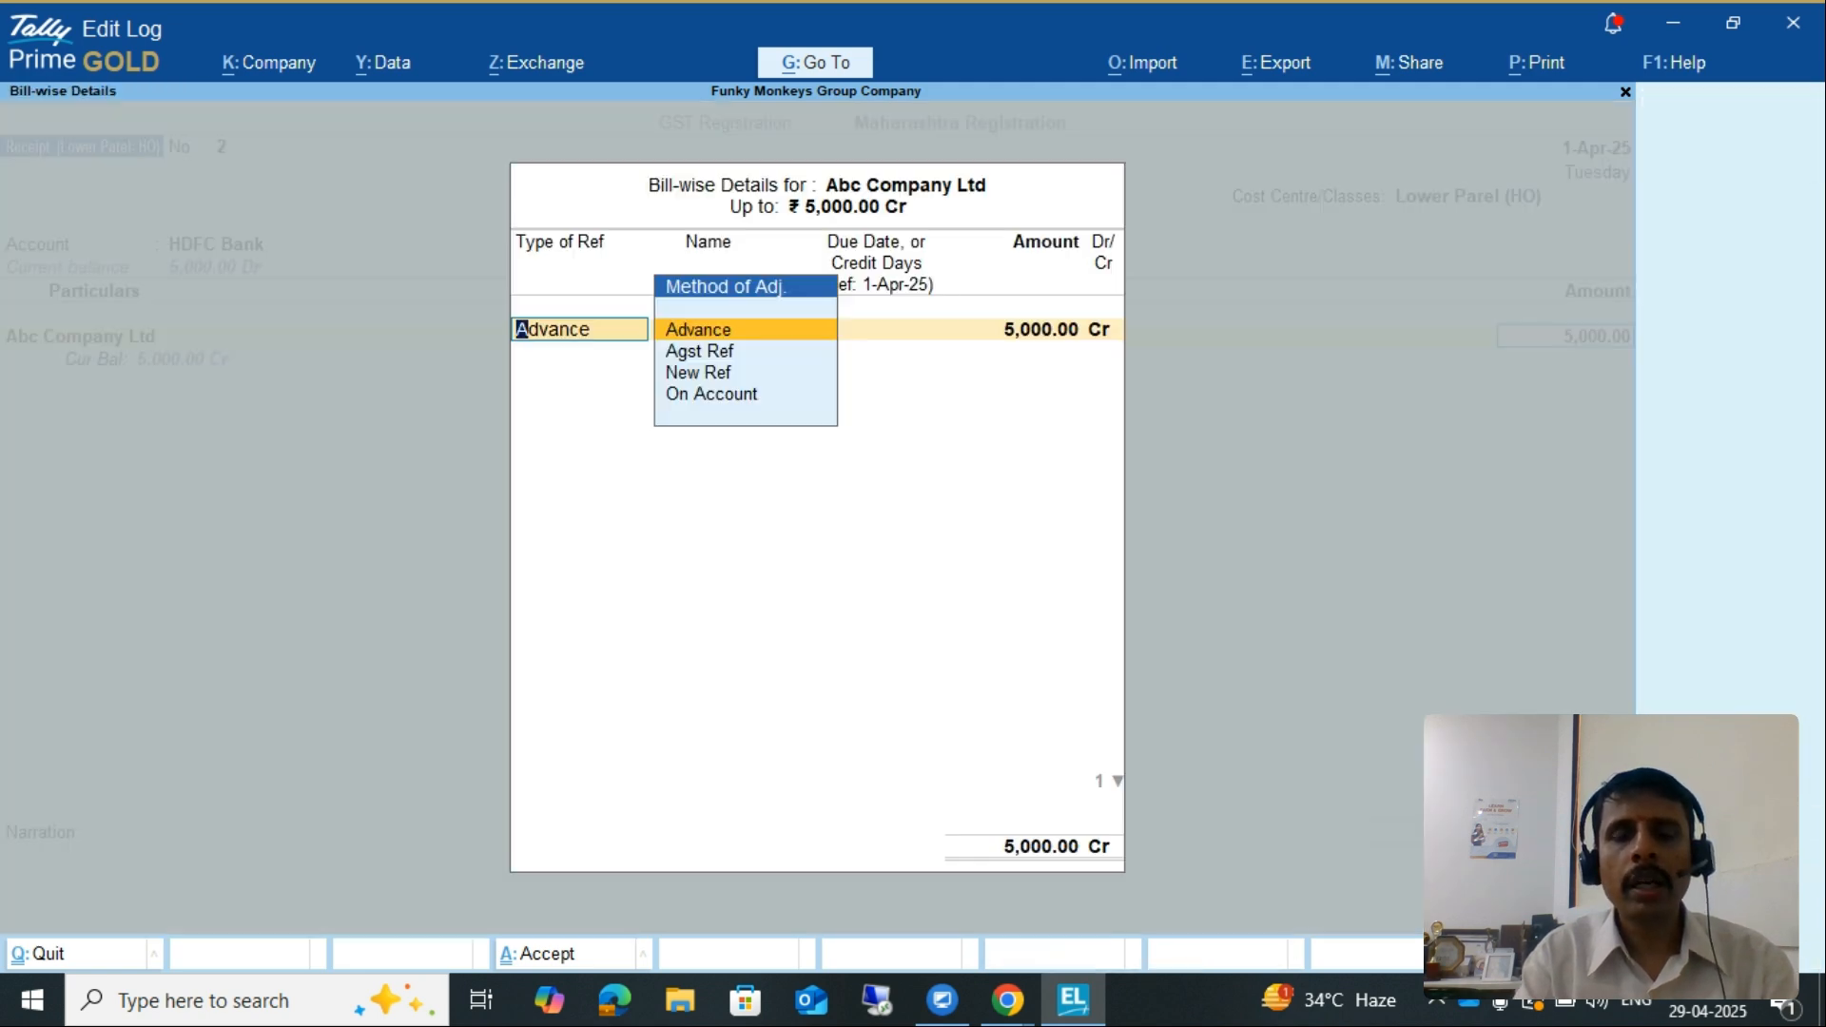
key(Return)
key(Return)
key(Return)
key(Return)
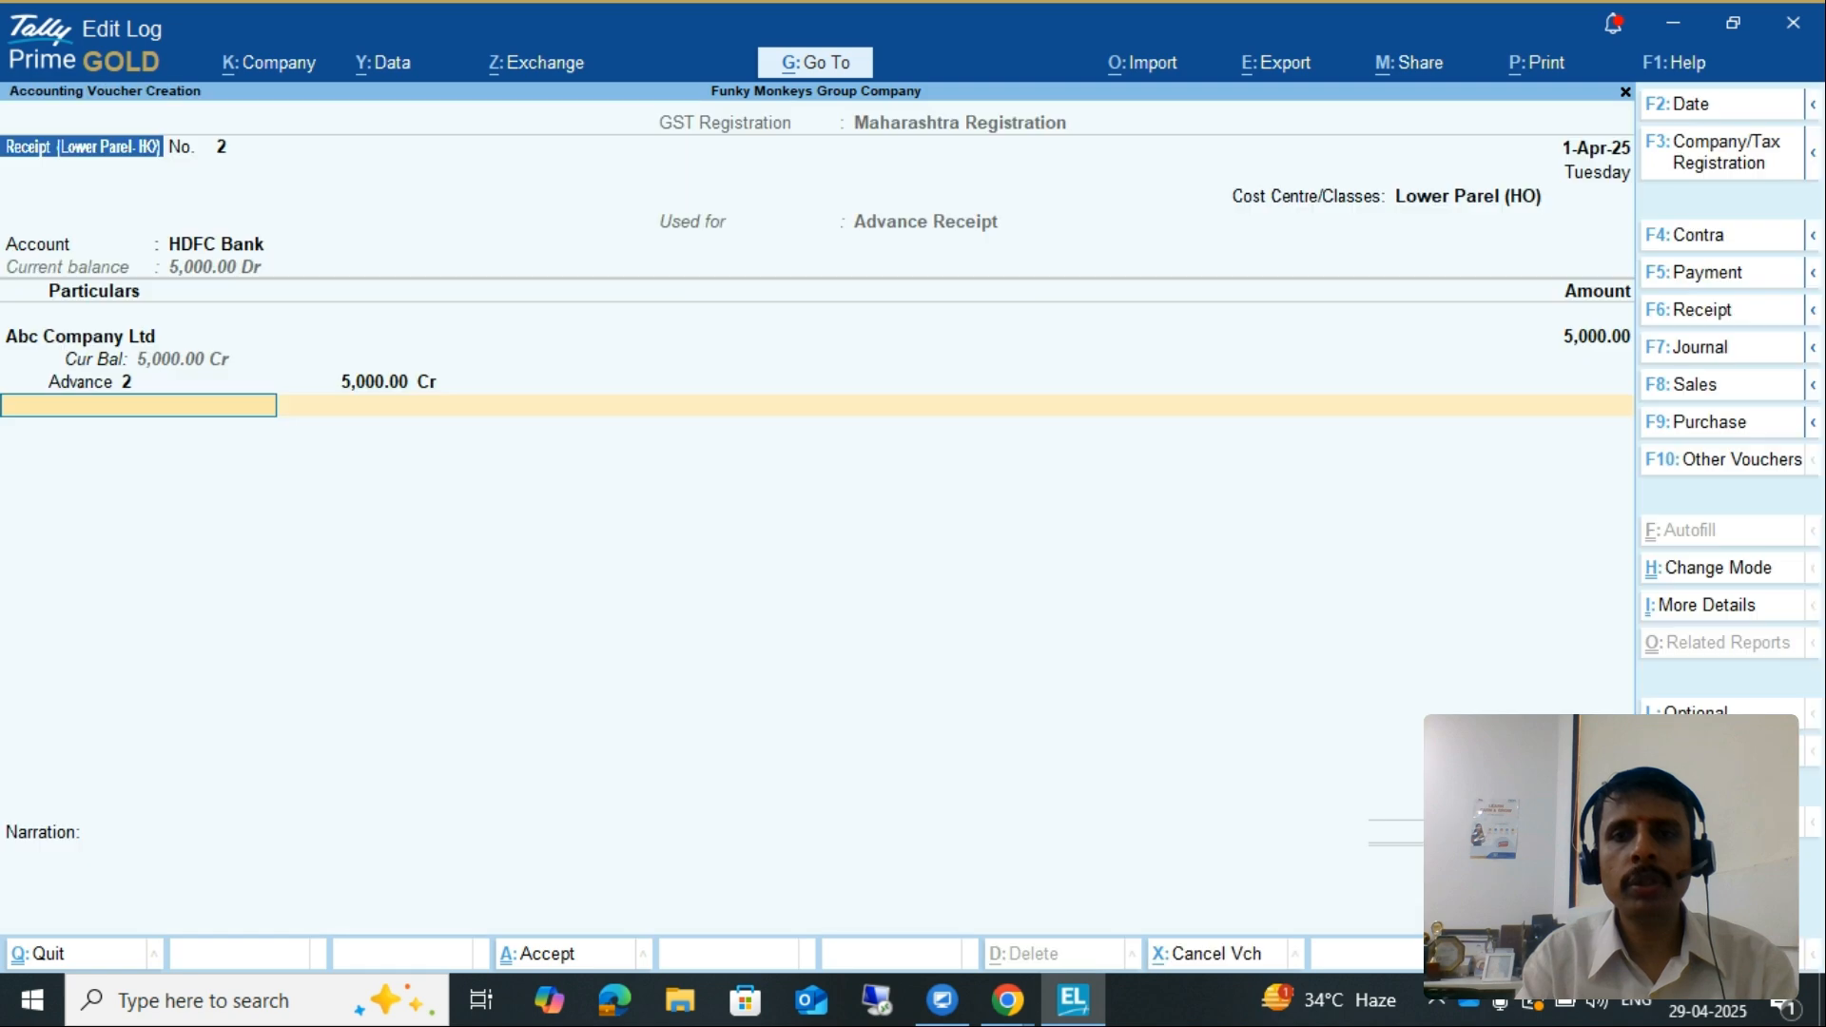
Accept the HDFC Bank allocation as Cheque/DD, save the receipt voucher, and leave voucher entry
key(Return)
key(Return)
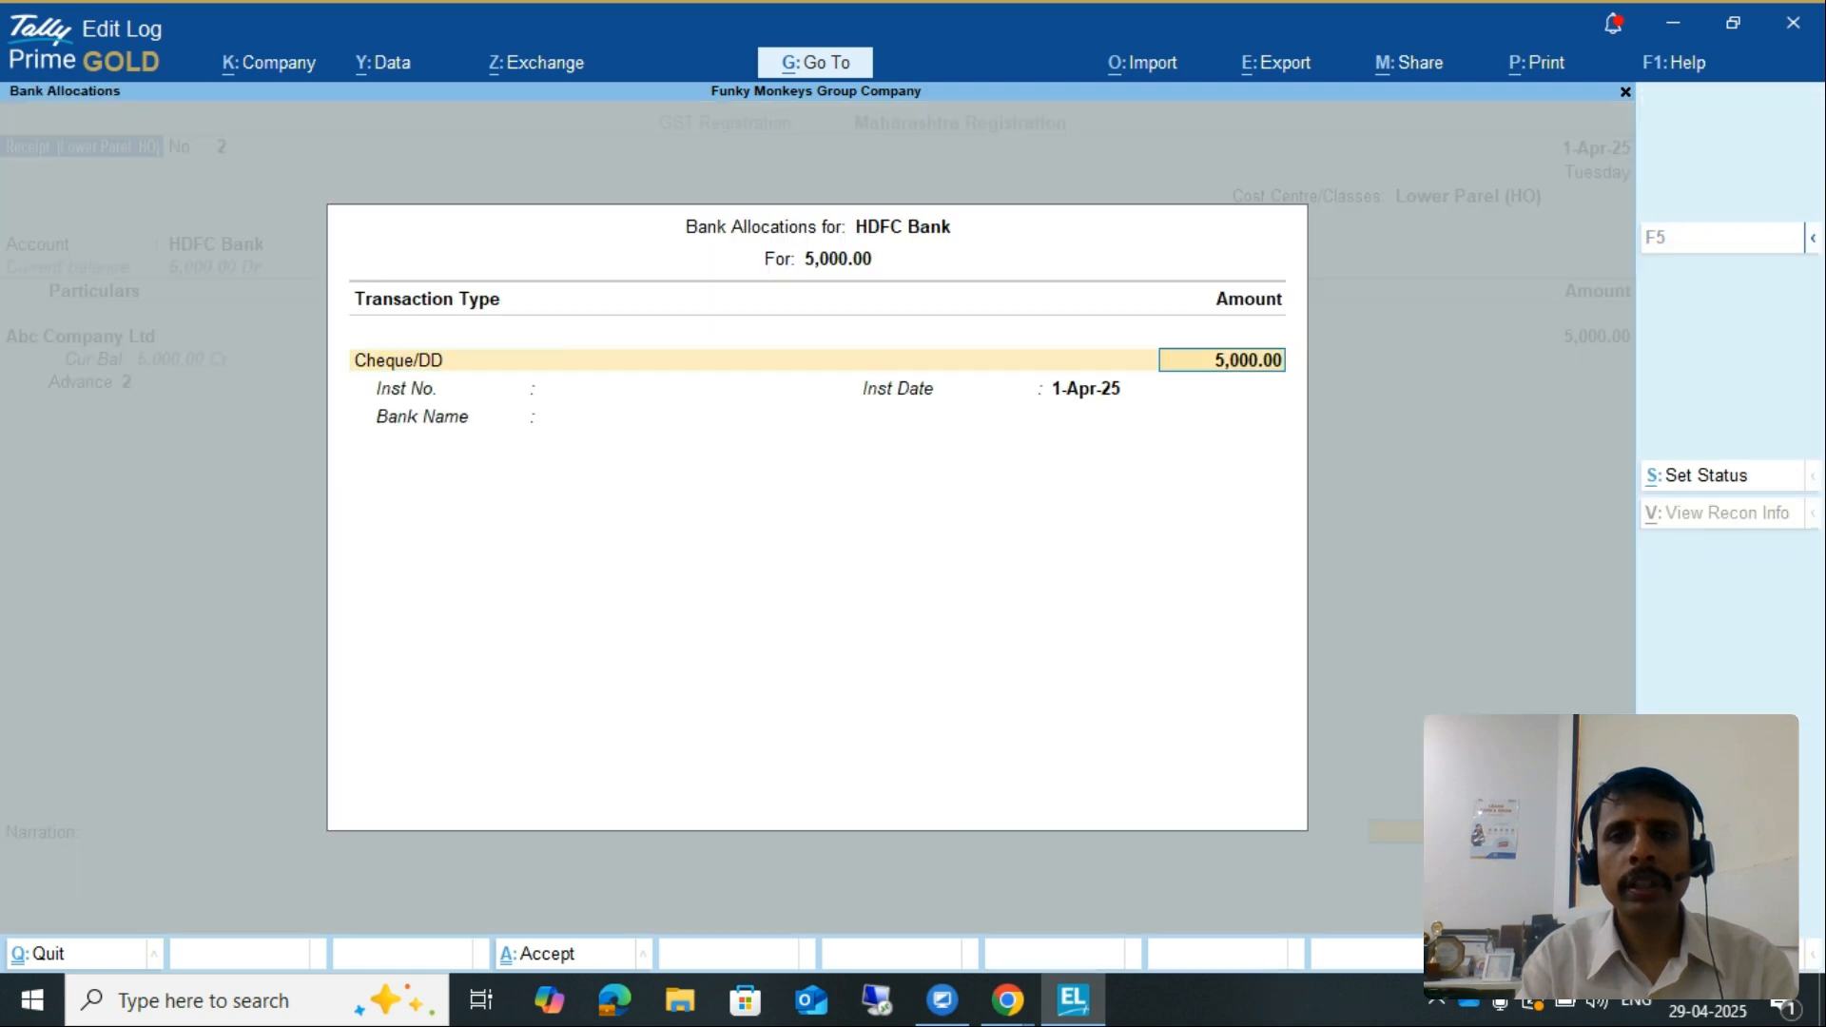
key(Return)
key(Return)
key(Return)
key(Return)
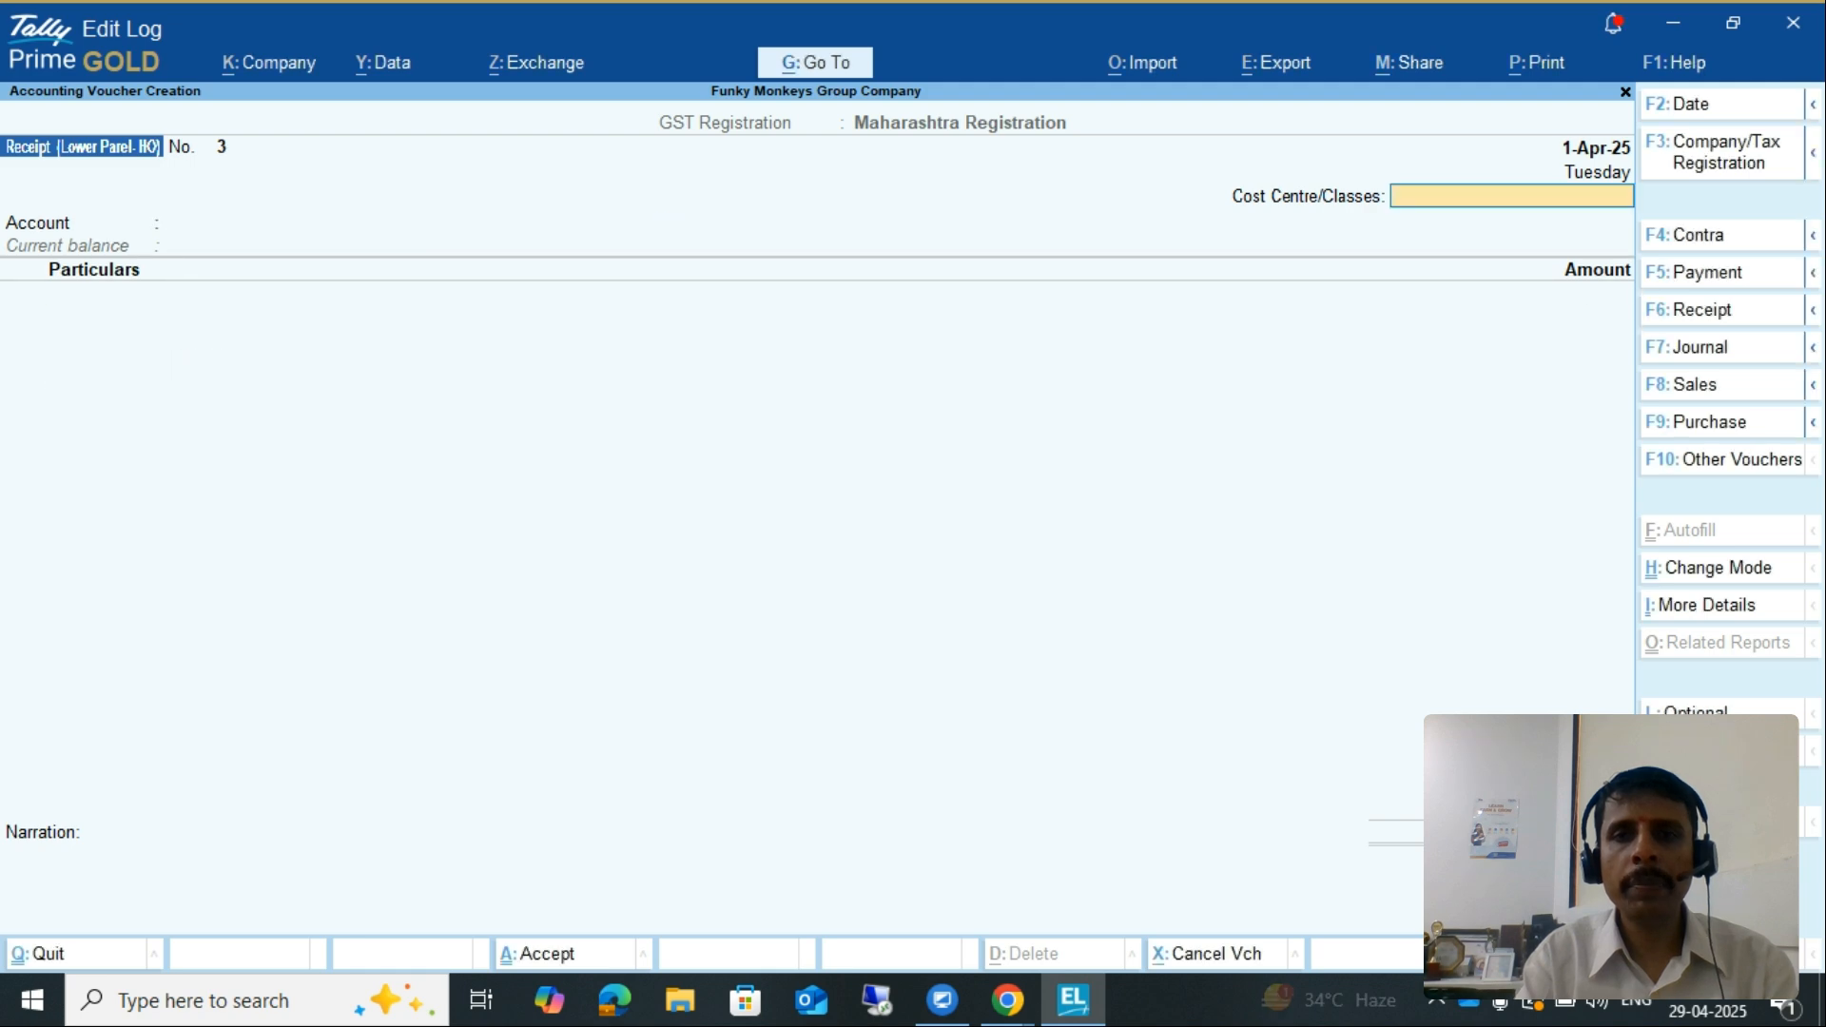
key(Escape)
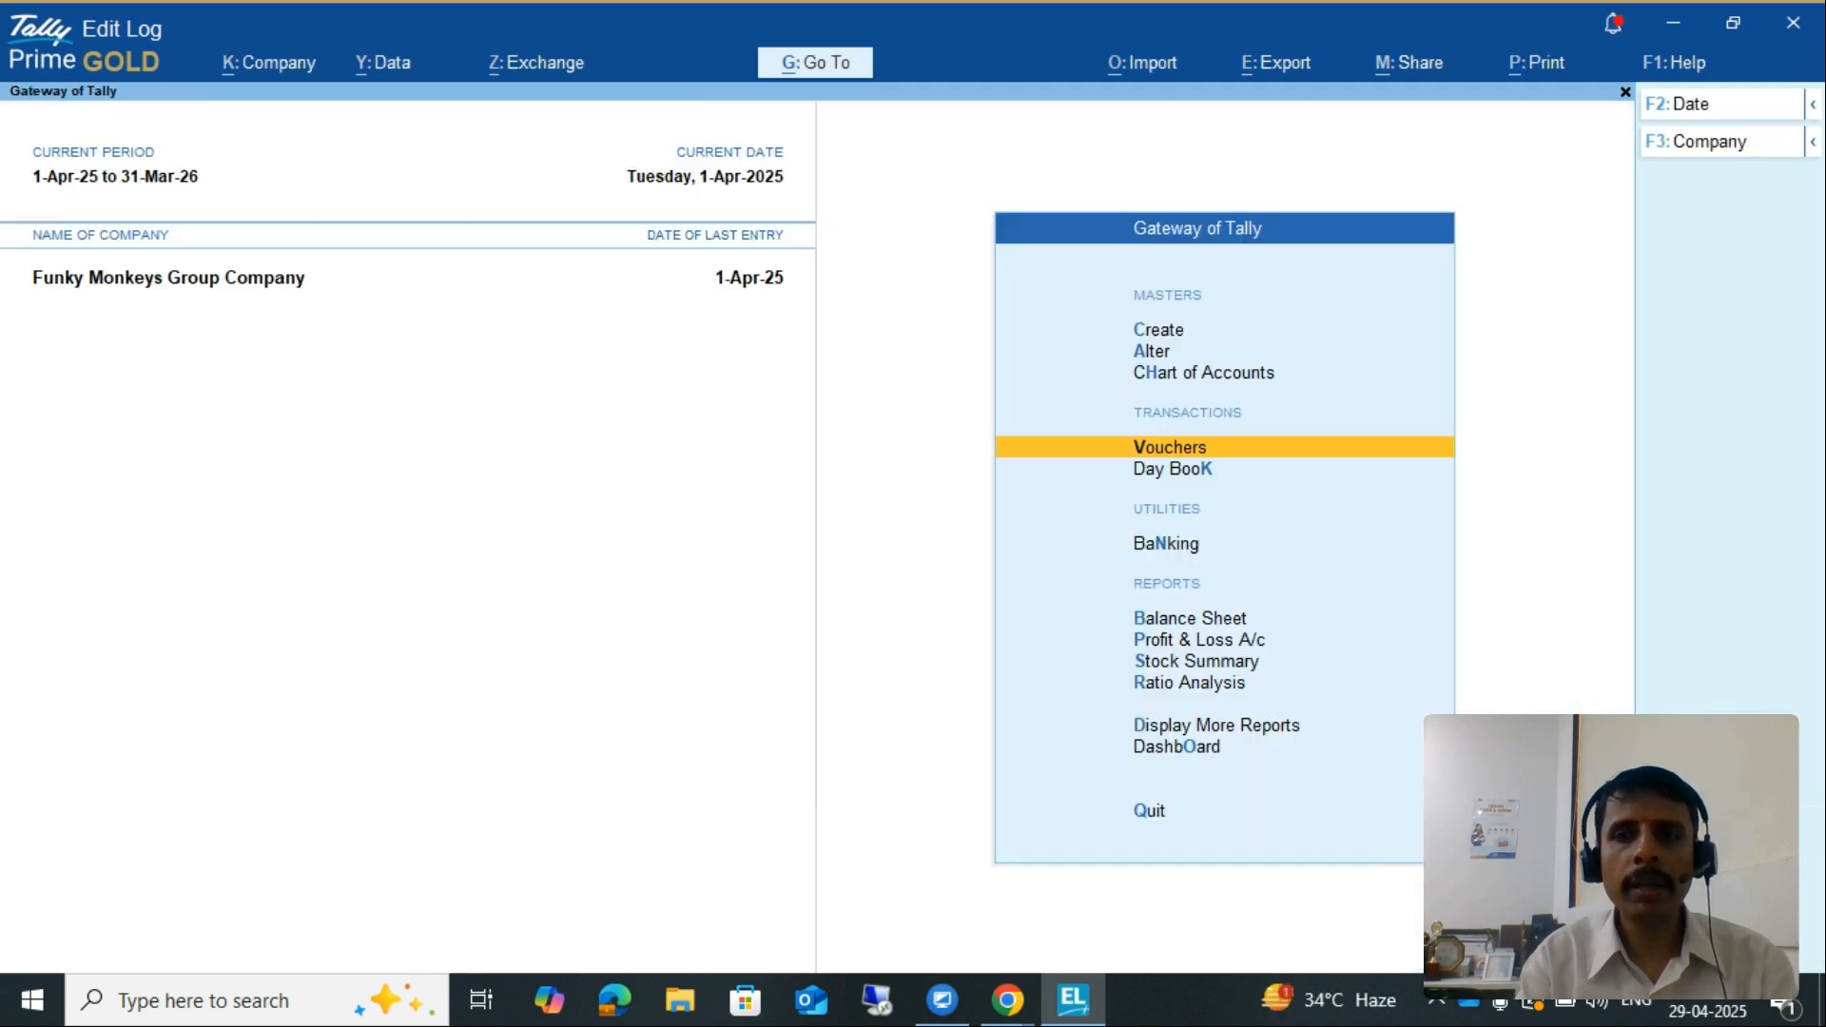
Open the GSTR-1 report from the statutory GST reports, agreeing to update the vouchers' GST status
key(d)
key(Up)
key(Up)
key(Up)
key(Up)
key(Down)
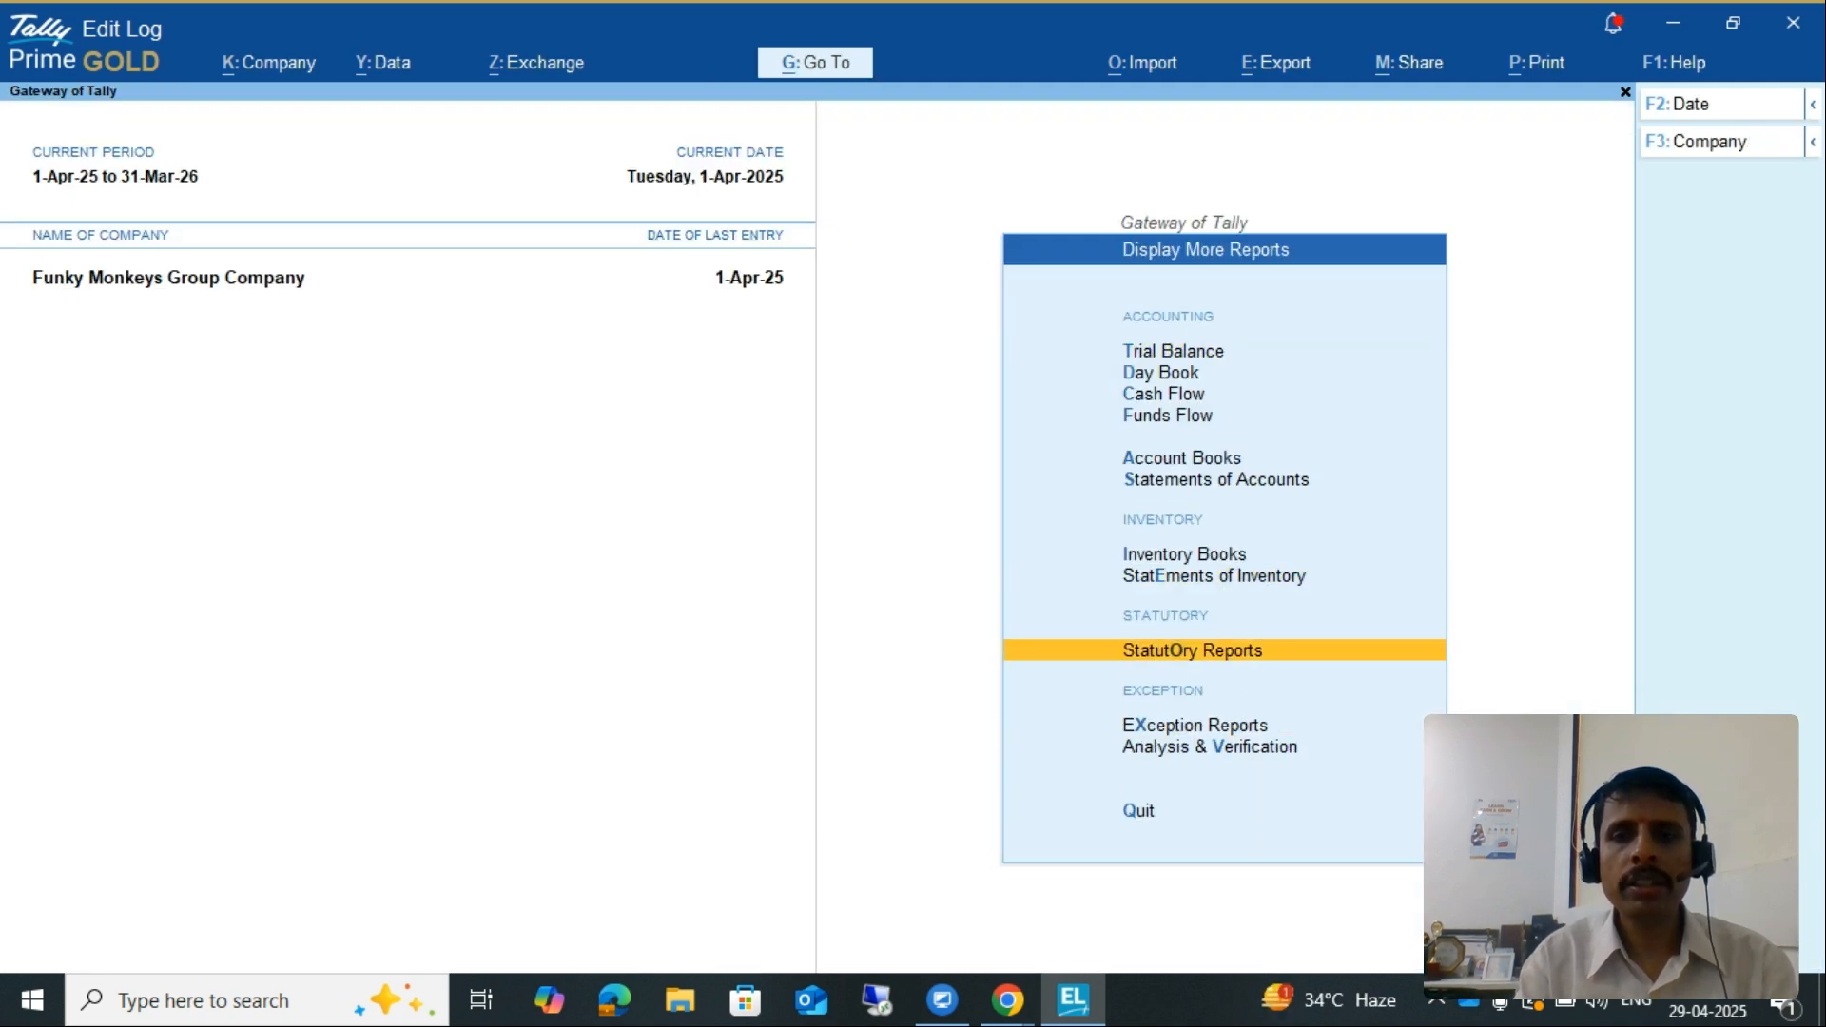
key(Return)
key(Return)
key(Down)
key(Return)
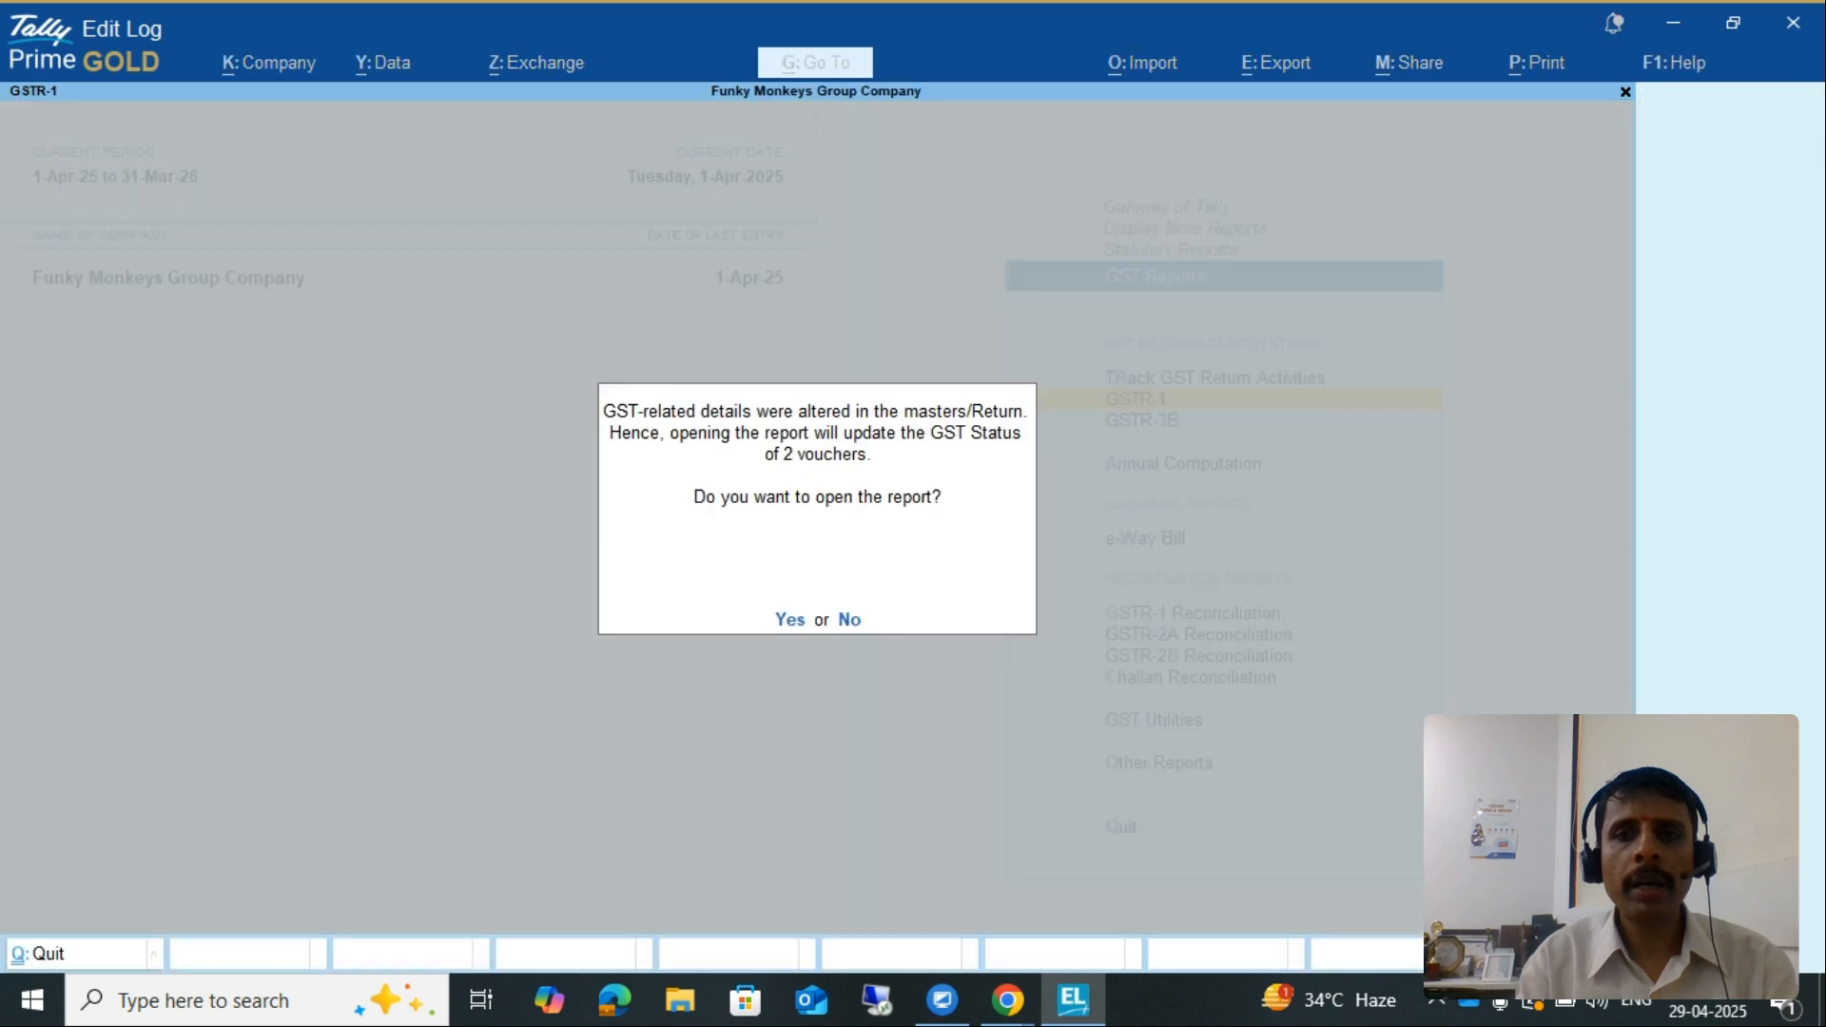
key(Return)
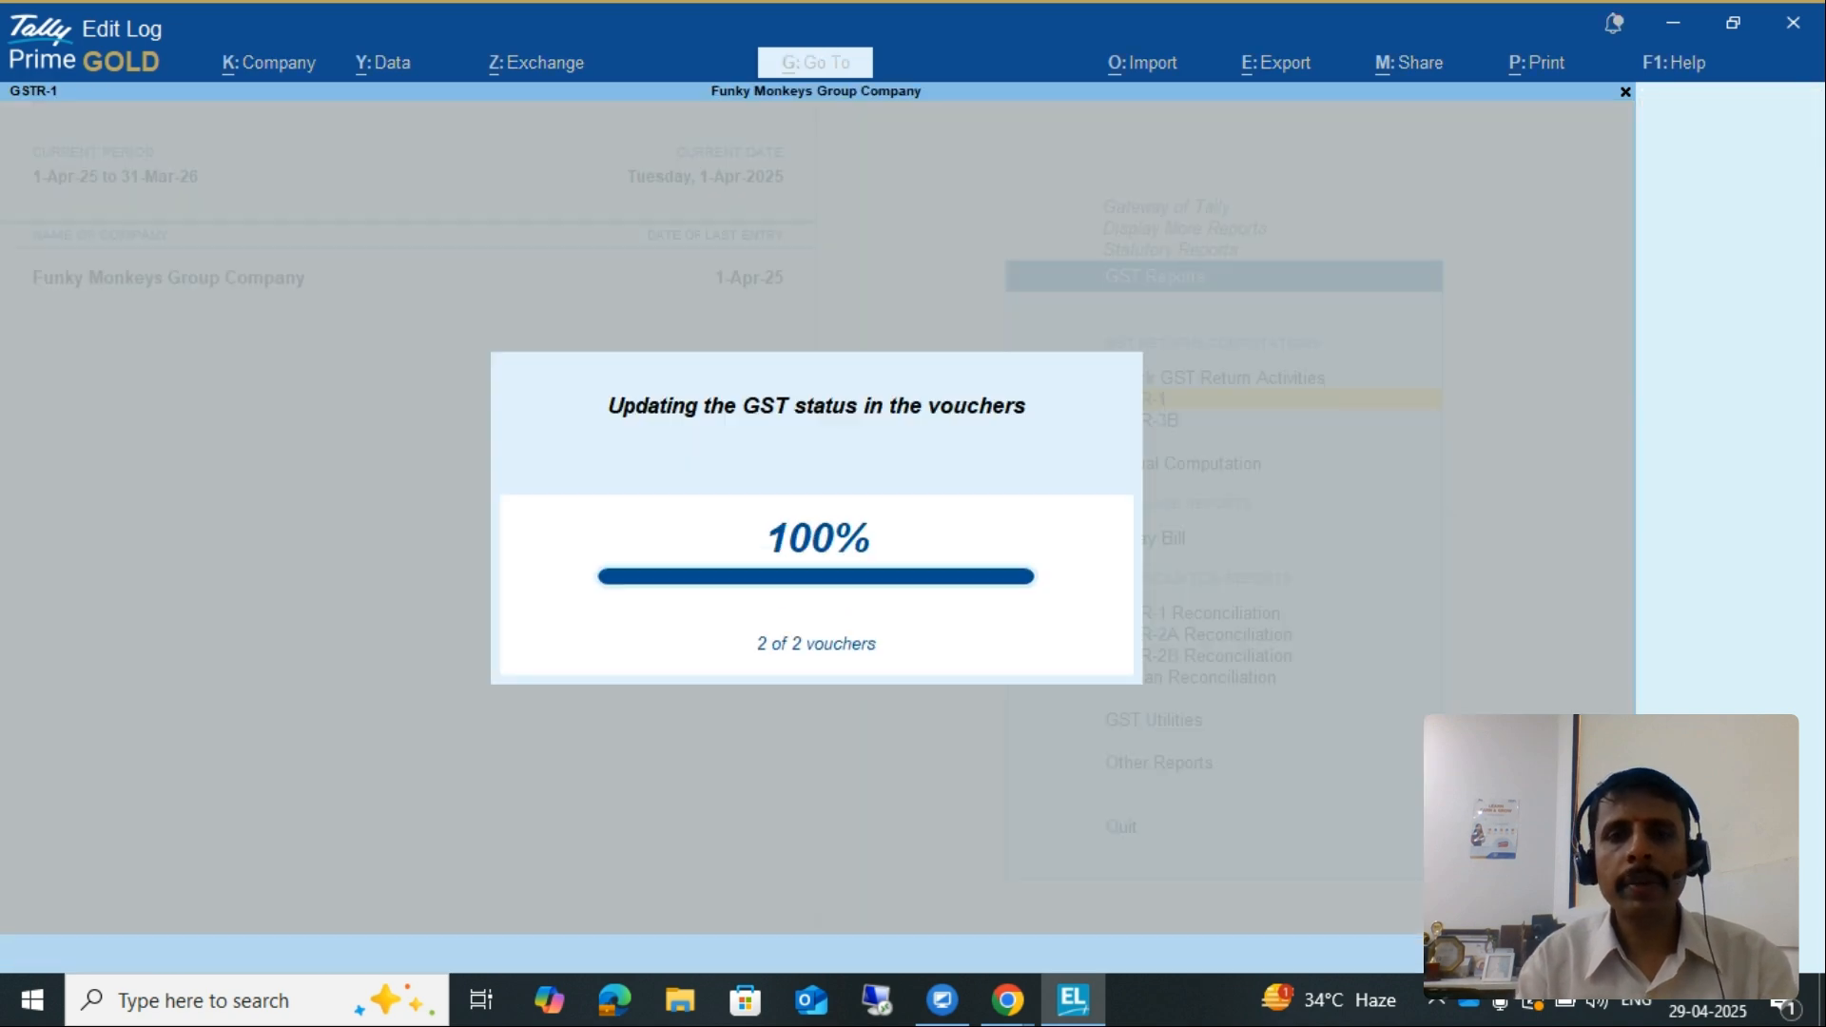
Open the summary of Tax Liability (Advances Received) - 11A(1), 11A(2) in the GSTR-1 return
key(Down)
key(Down)
key(Down)
key(Down)
key(Down)
key(Down)
key(Down)
key(Down)
key(Down)
key(Down)
key(Down)
key(Down)
key(Down)
key(Down)
key(Down)
key(Down)
key(Down)
key(Down)
key(Down)
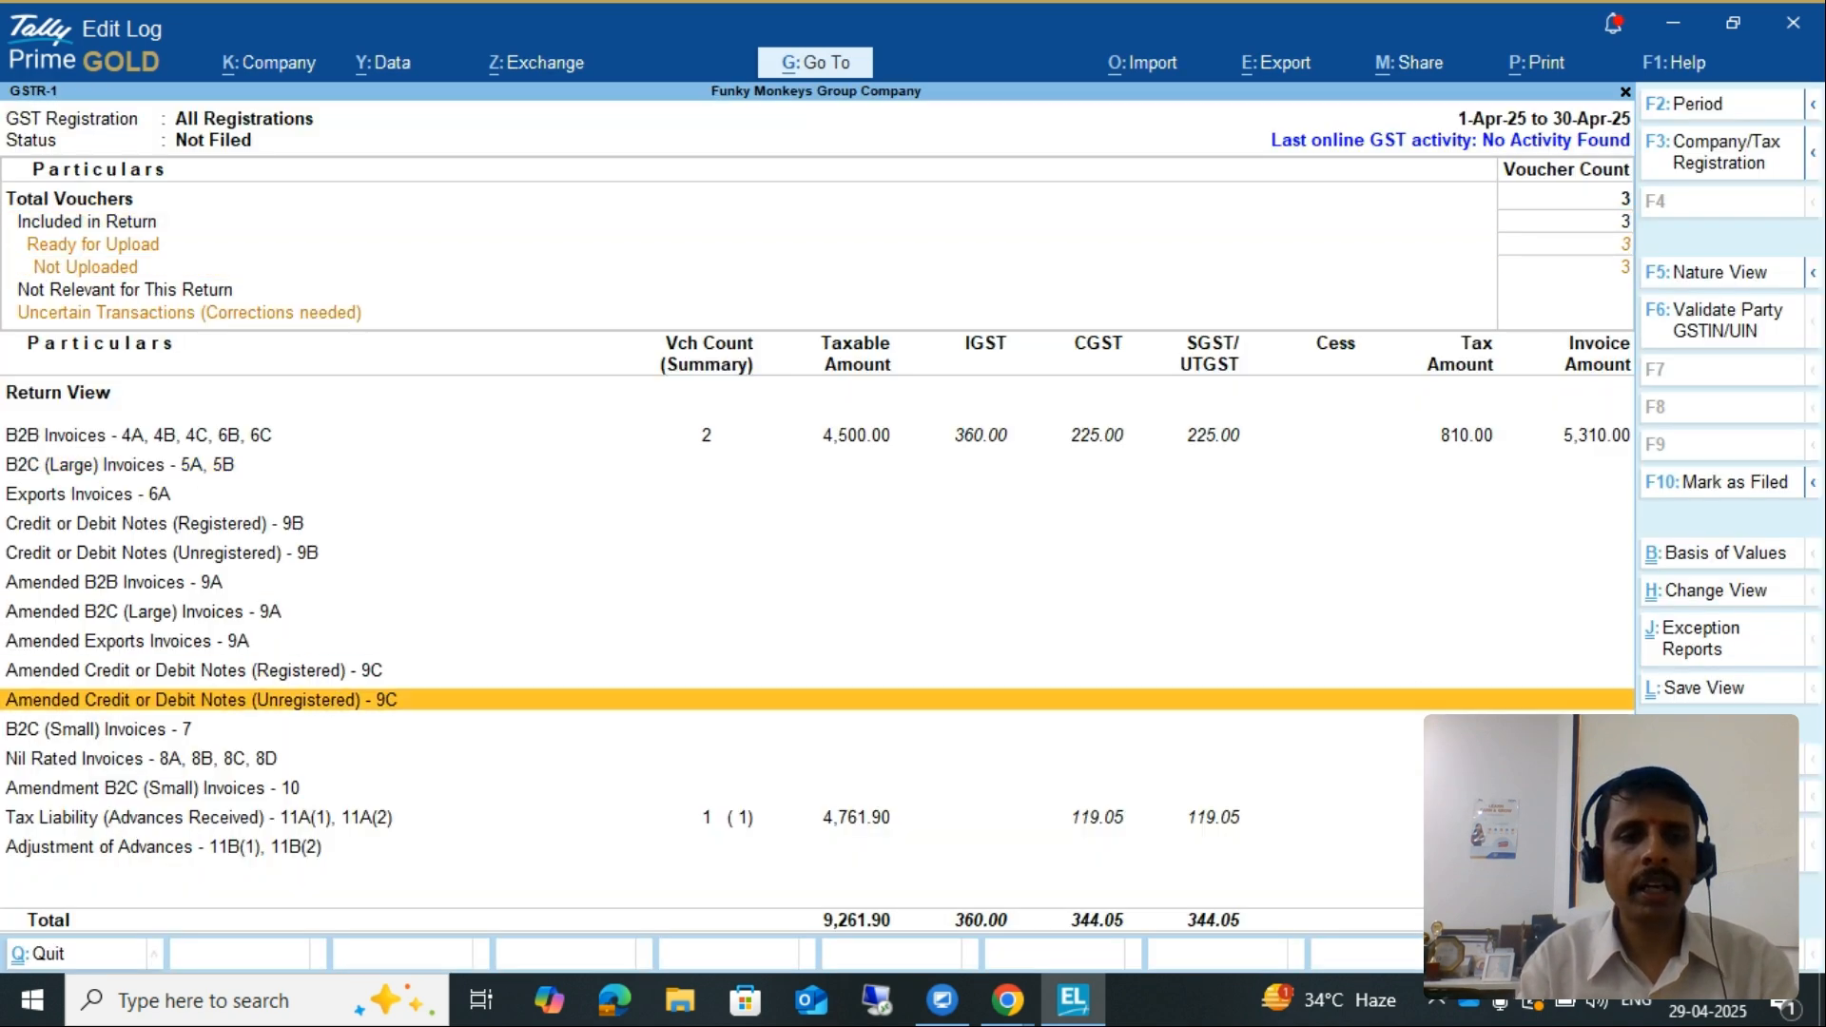
key(Return)
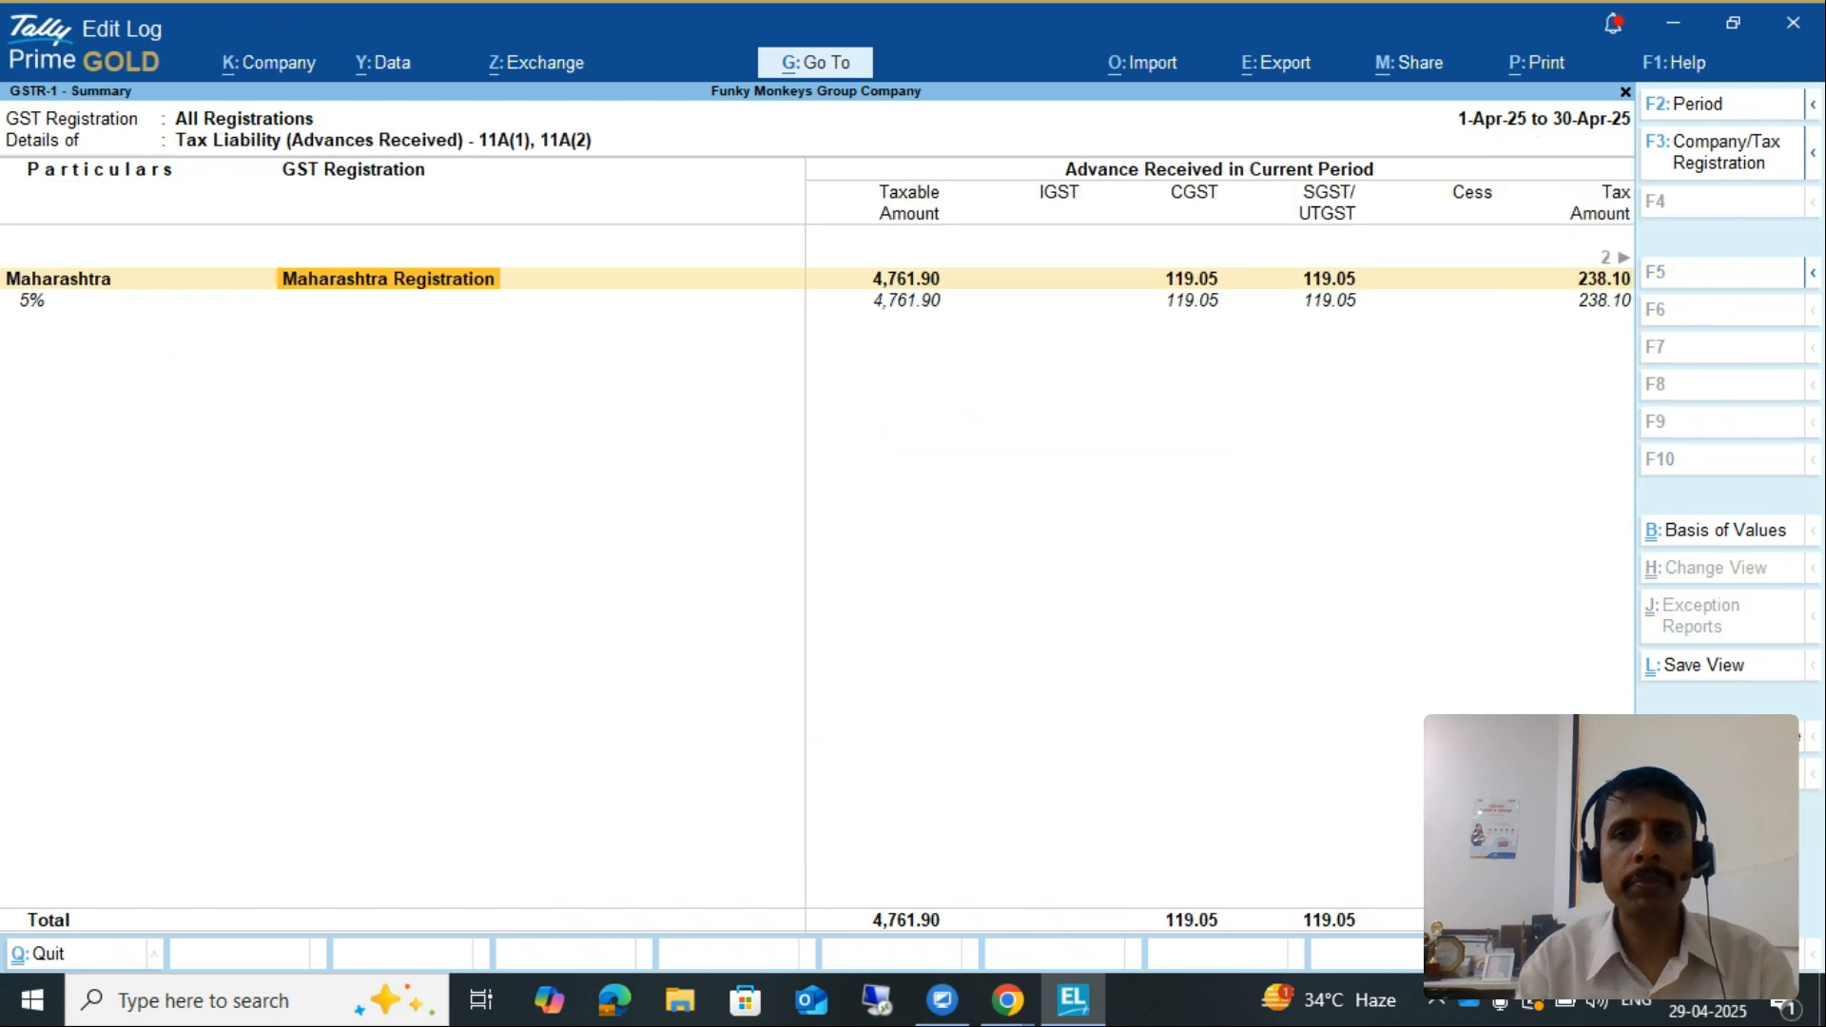
View the voucher behind Maharashtra's 5% advance tax liability, and leave the GSTR-1 report
key(Return)
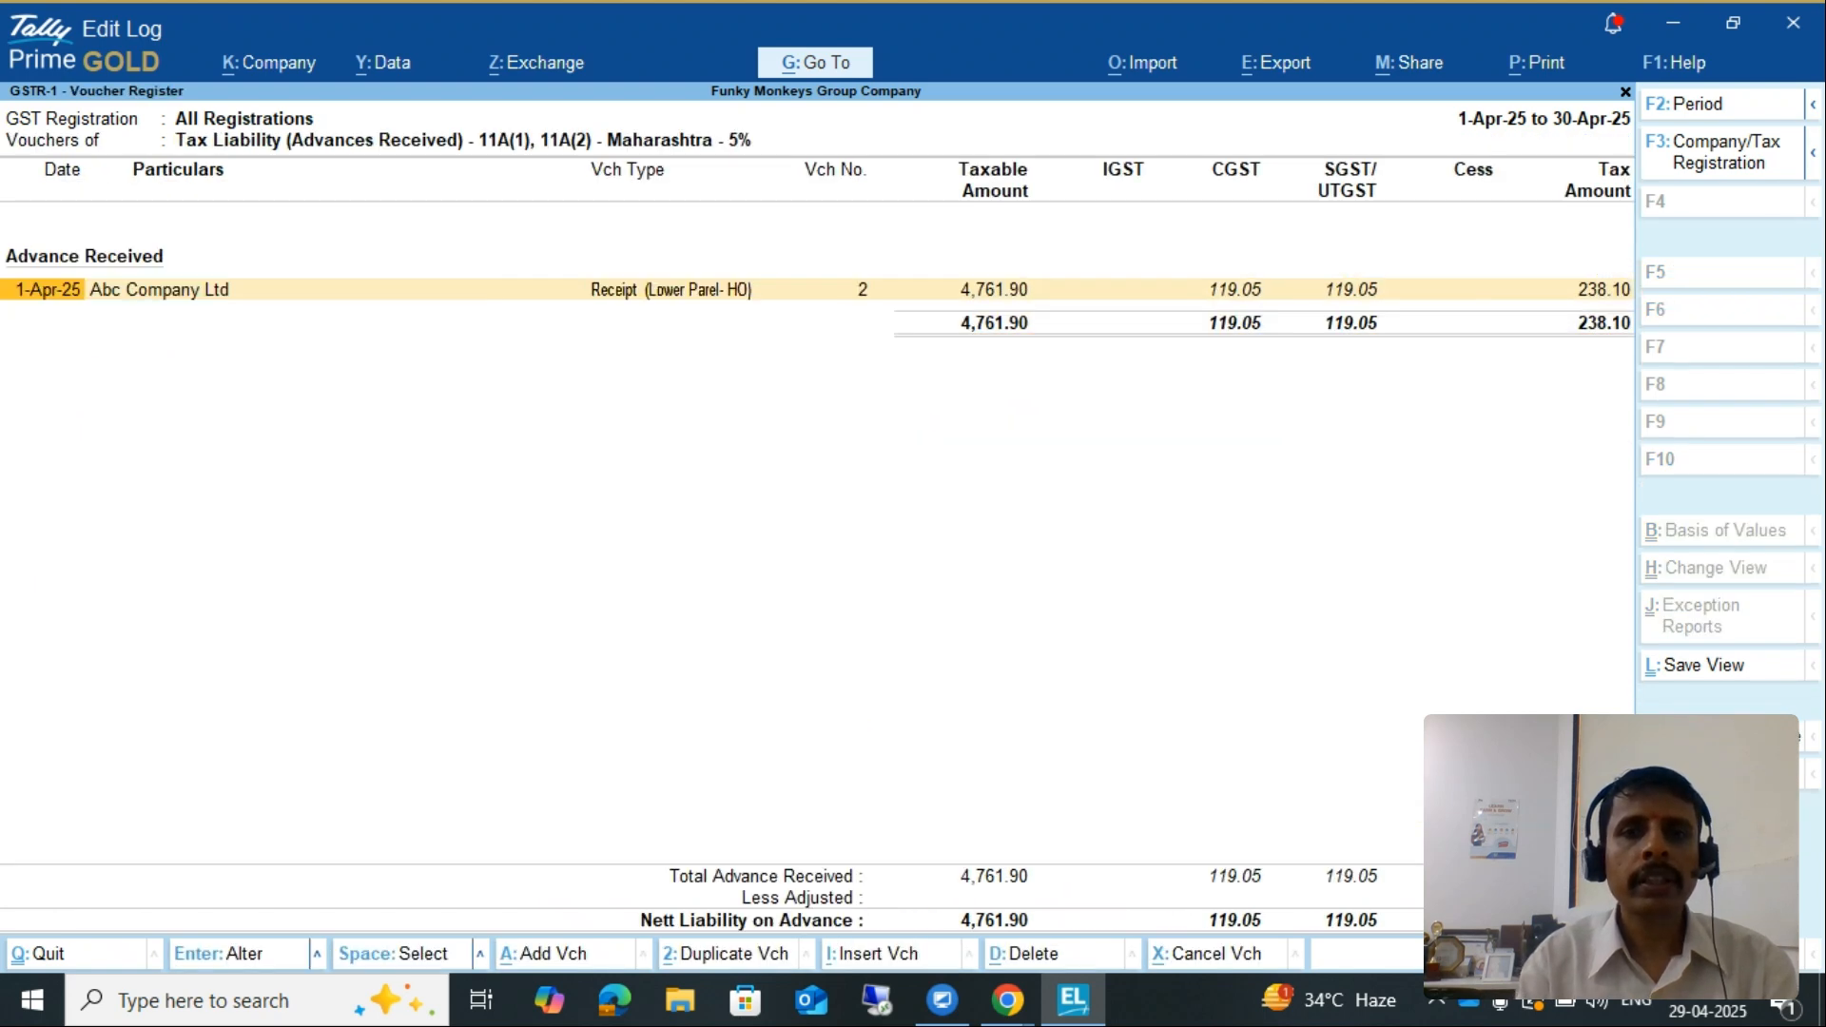
key(Escape)
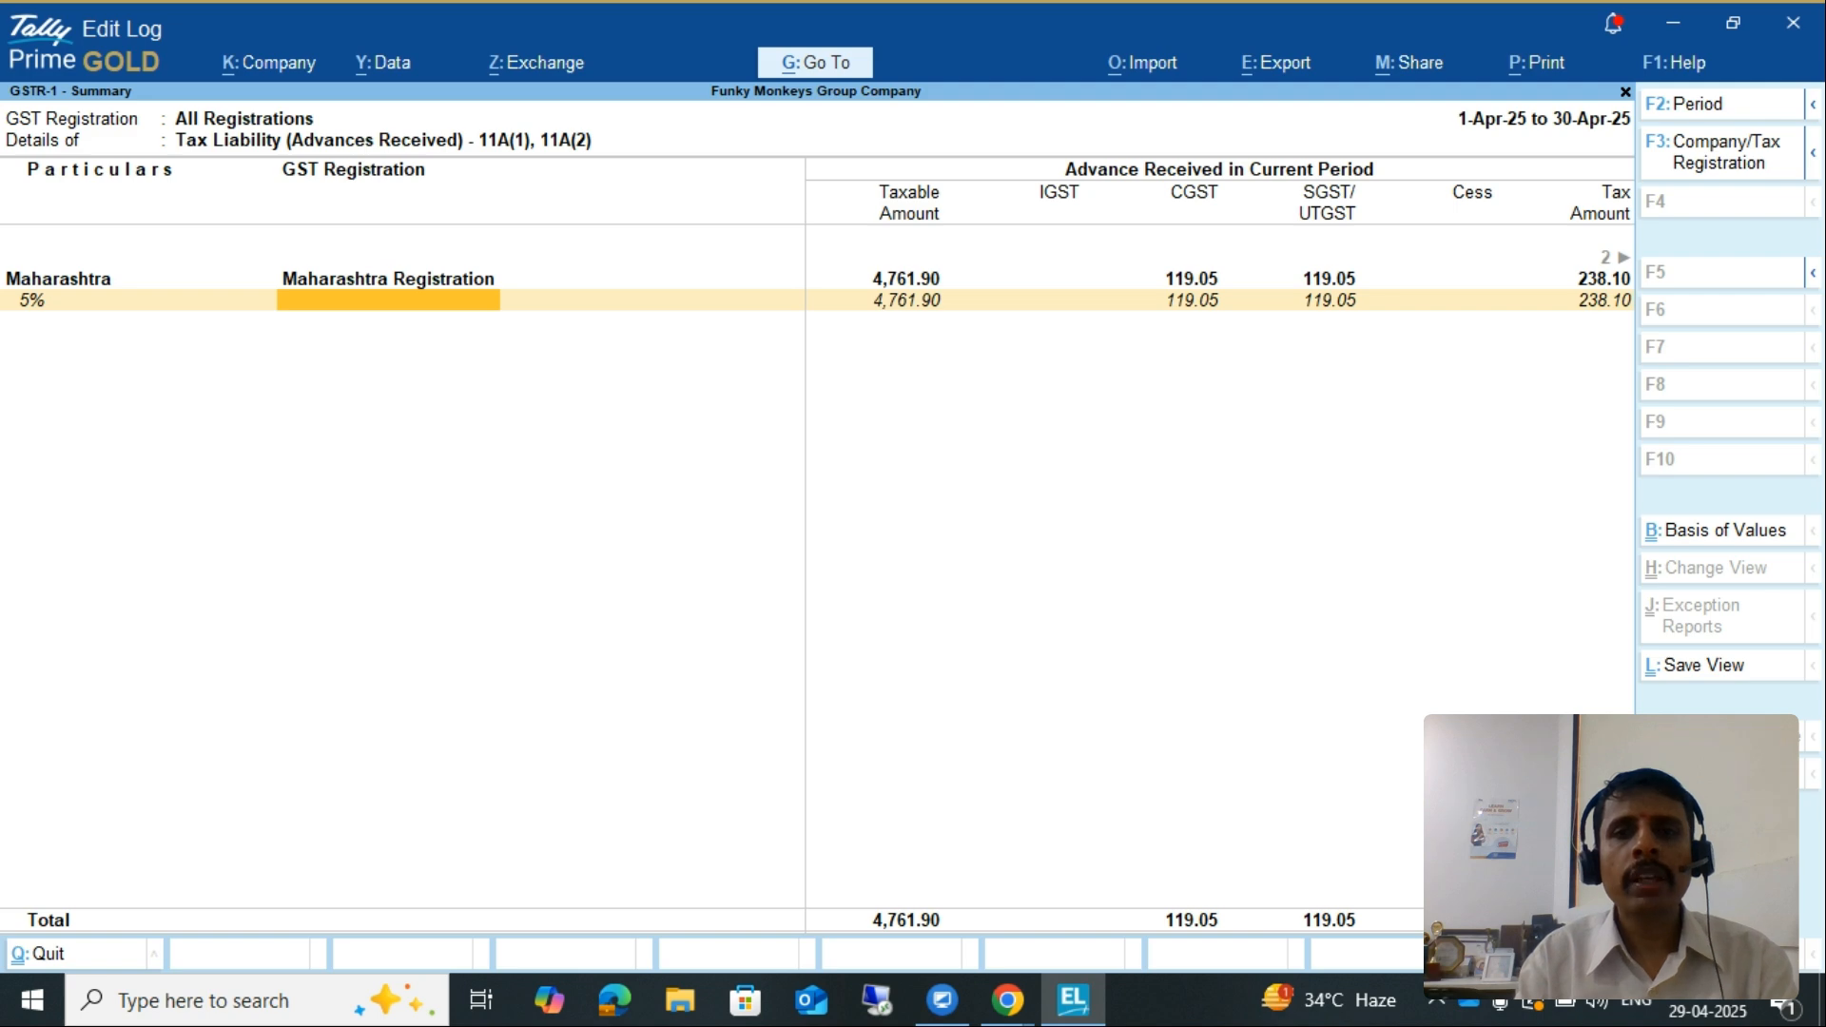
key(Escape)
key(Down)
key(Up)
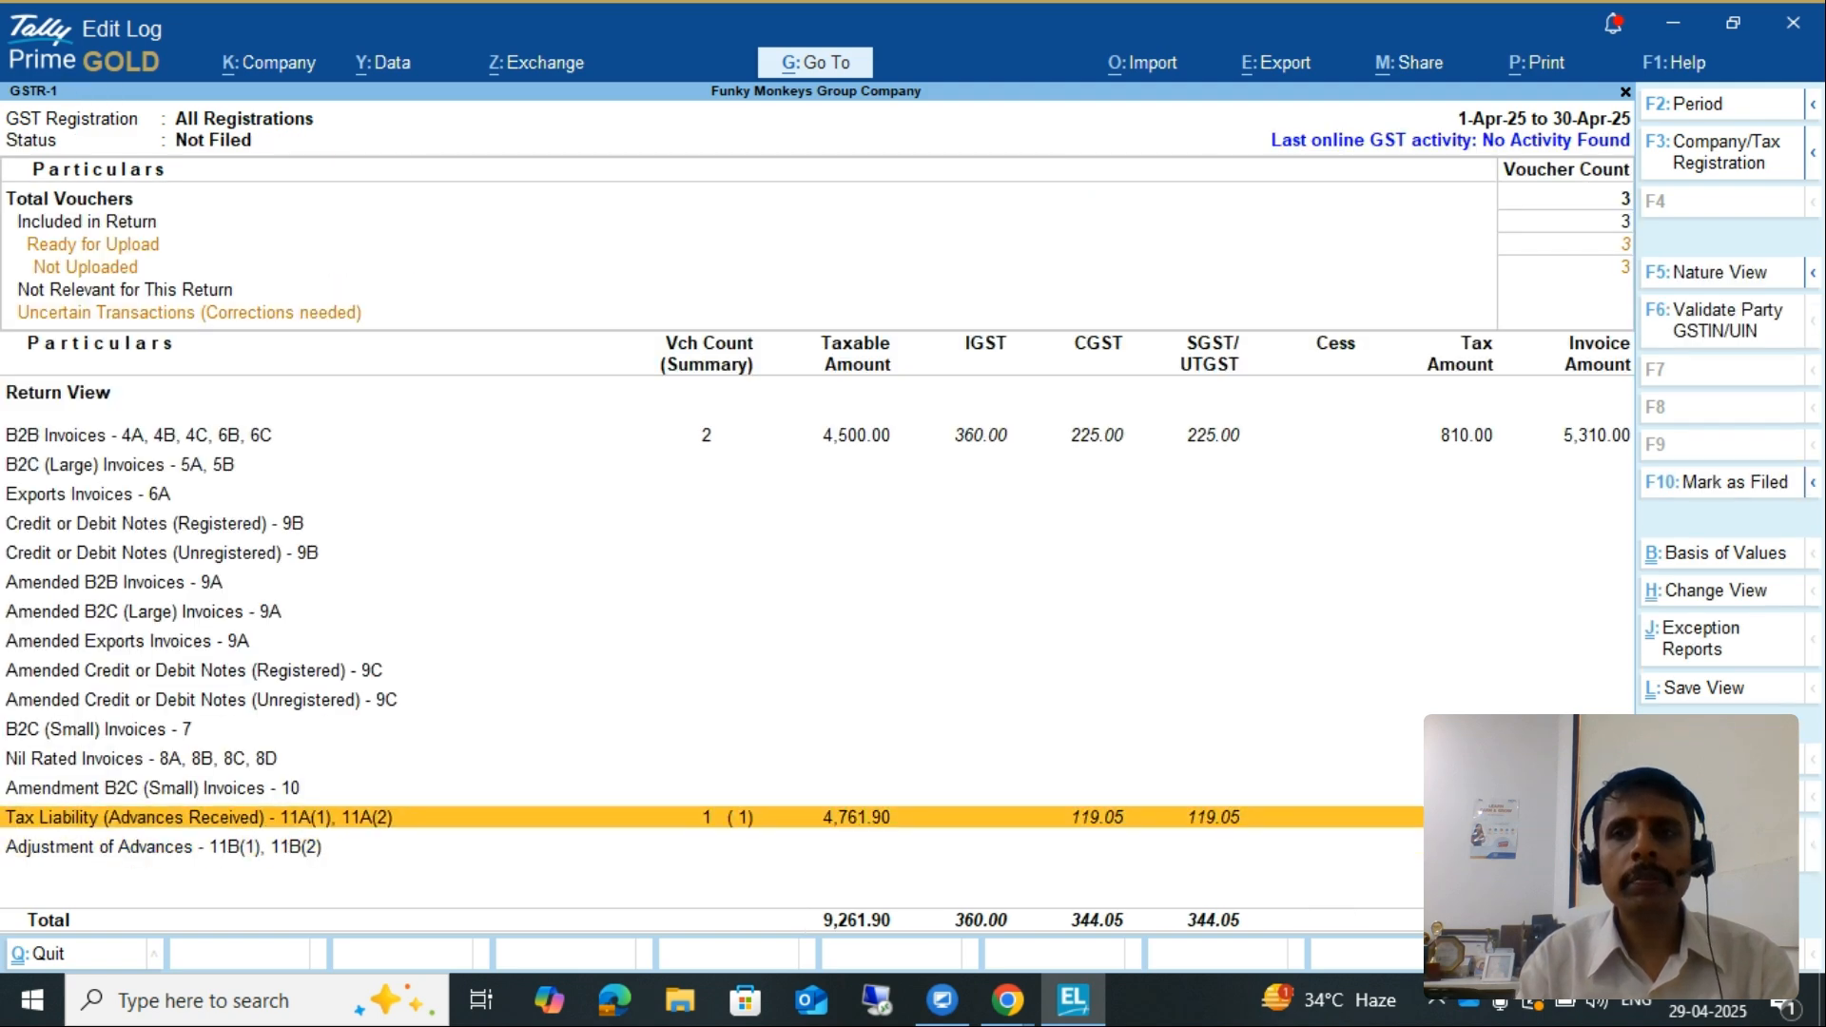
key(Escape)
key(Escape)
key(Escape)
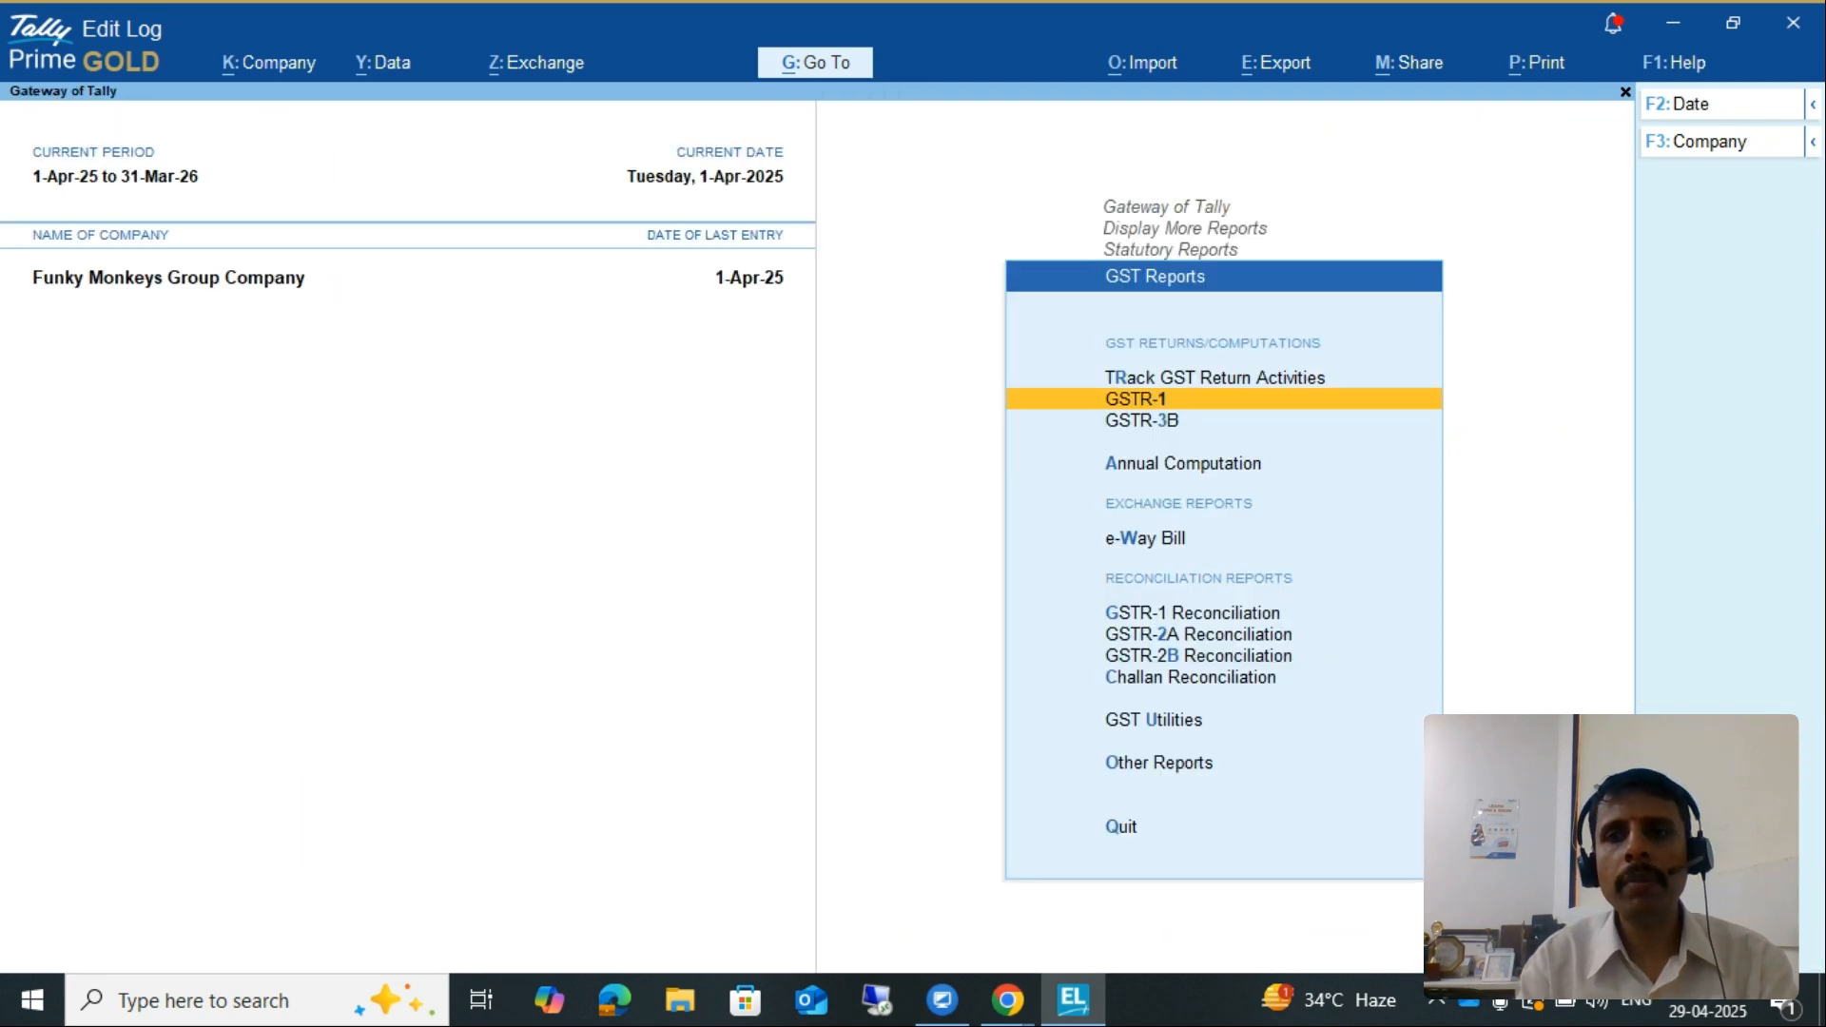
Return to voucher entry from the Gateway of Tally and set the voucher date to 1-5 (1-May-25)
key(Up)
key(Up)
key(Up)
key(Up)
key(Up)
key(Up)
key(Up)
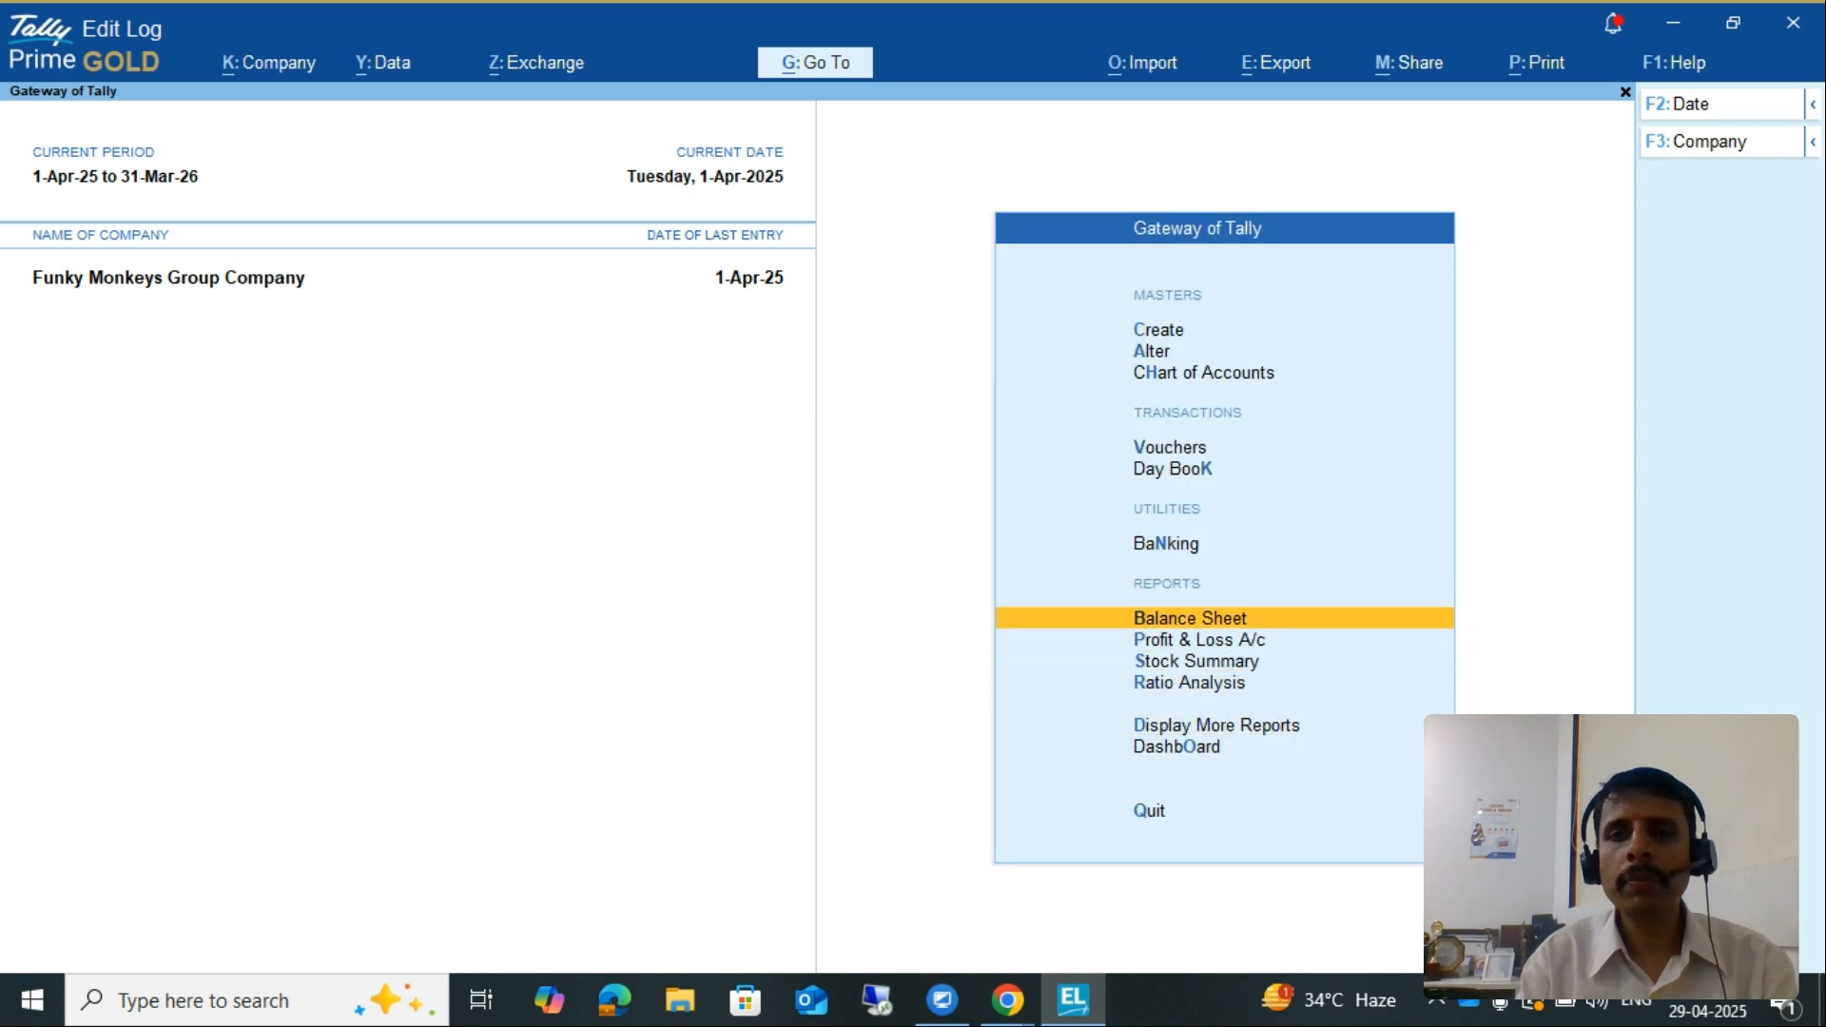
key(Return)
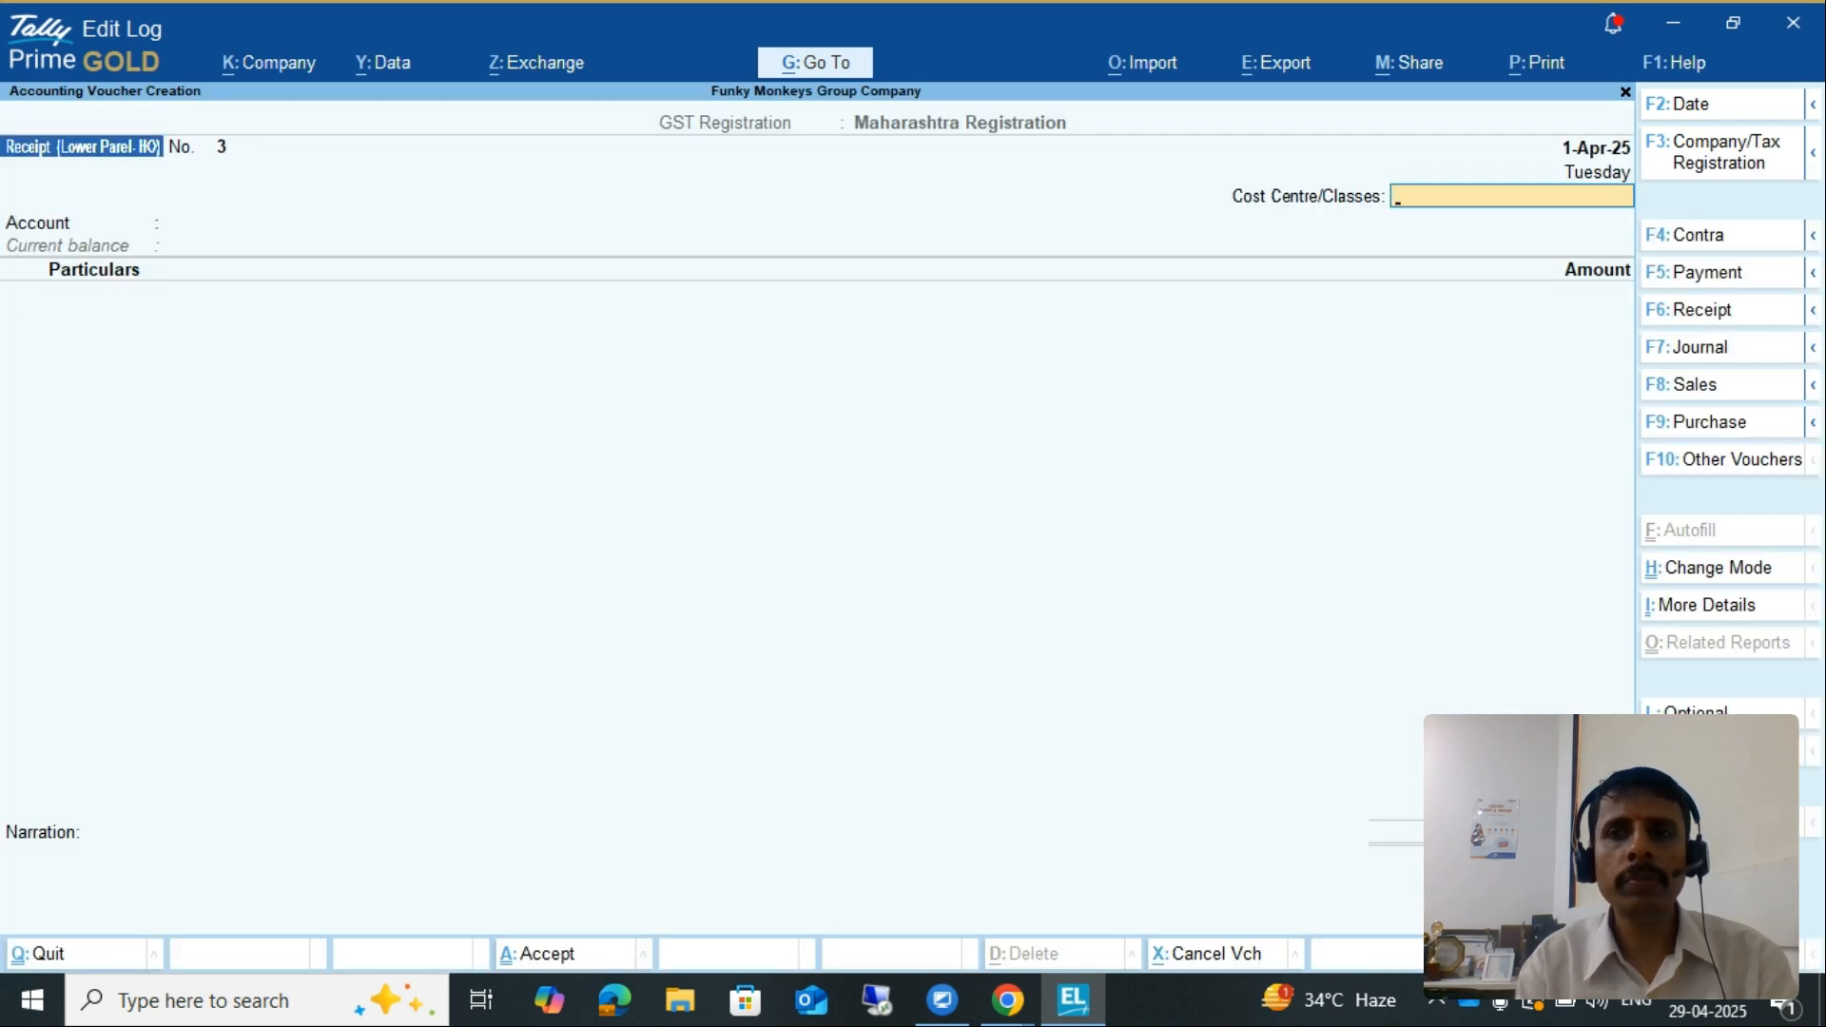
key(F2)
text(1)
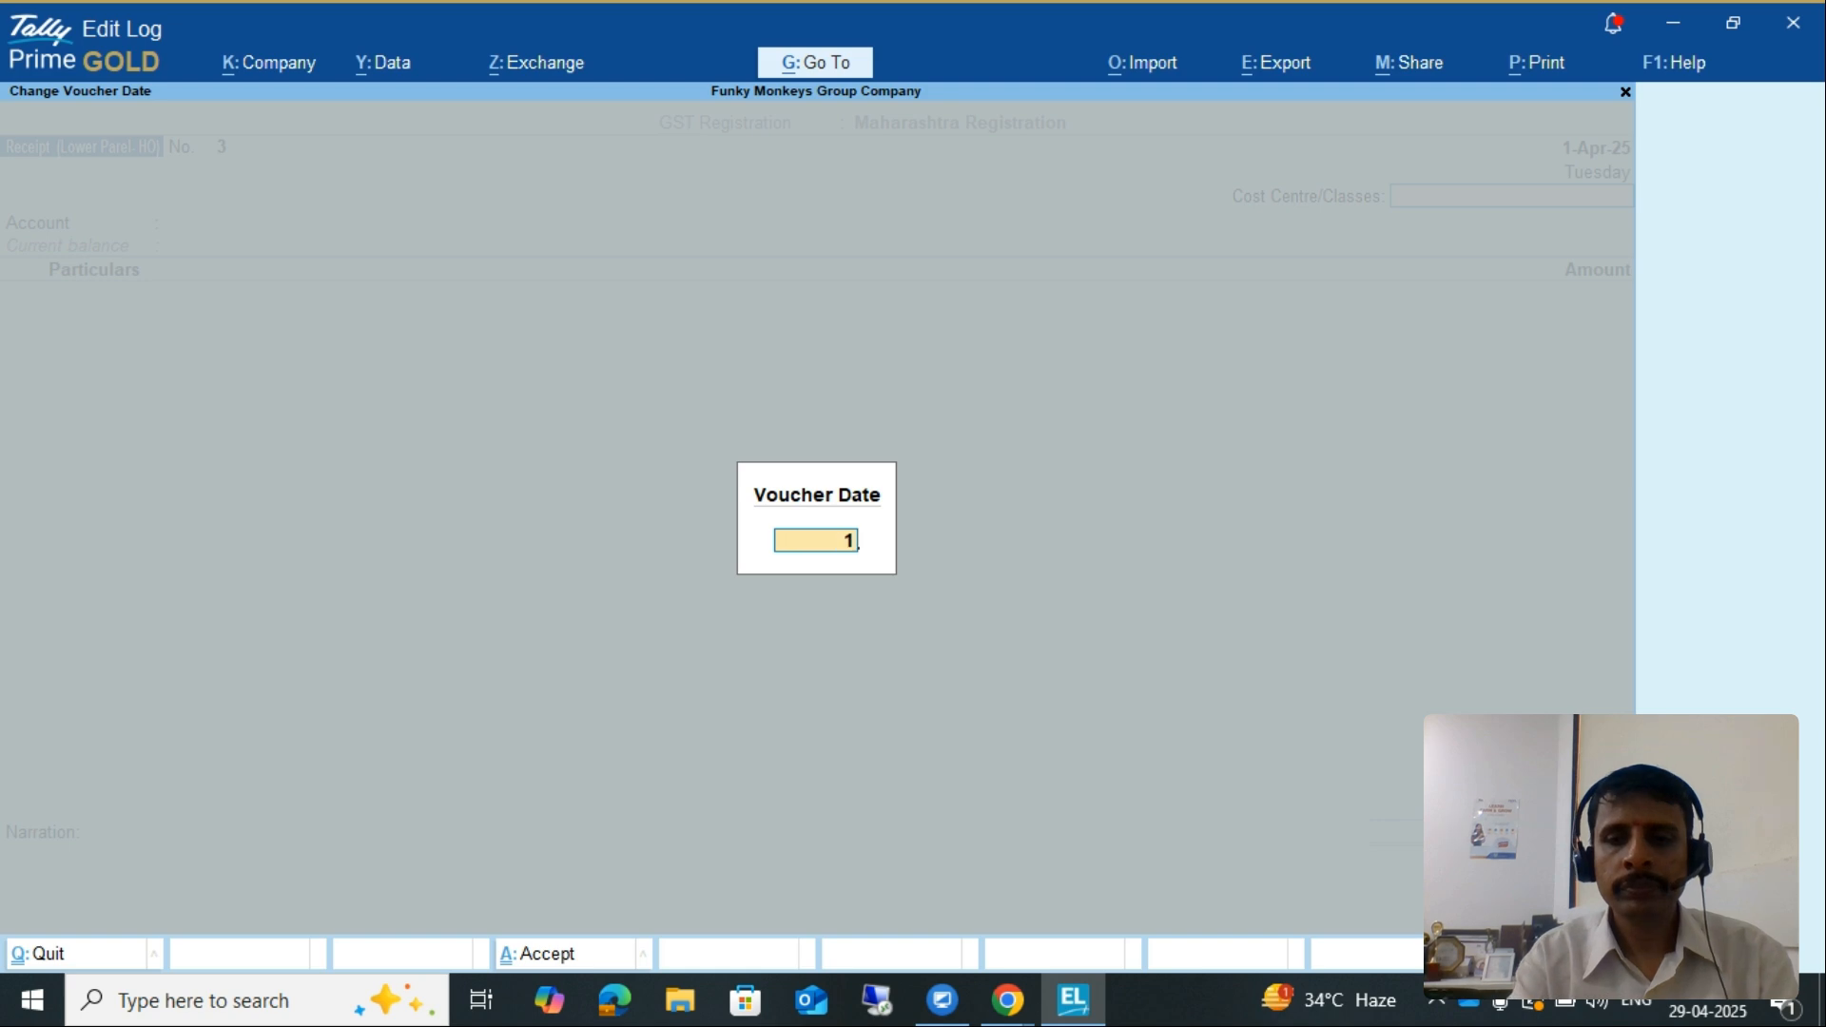
text(-5)
key(Return)
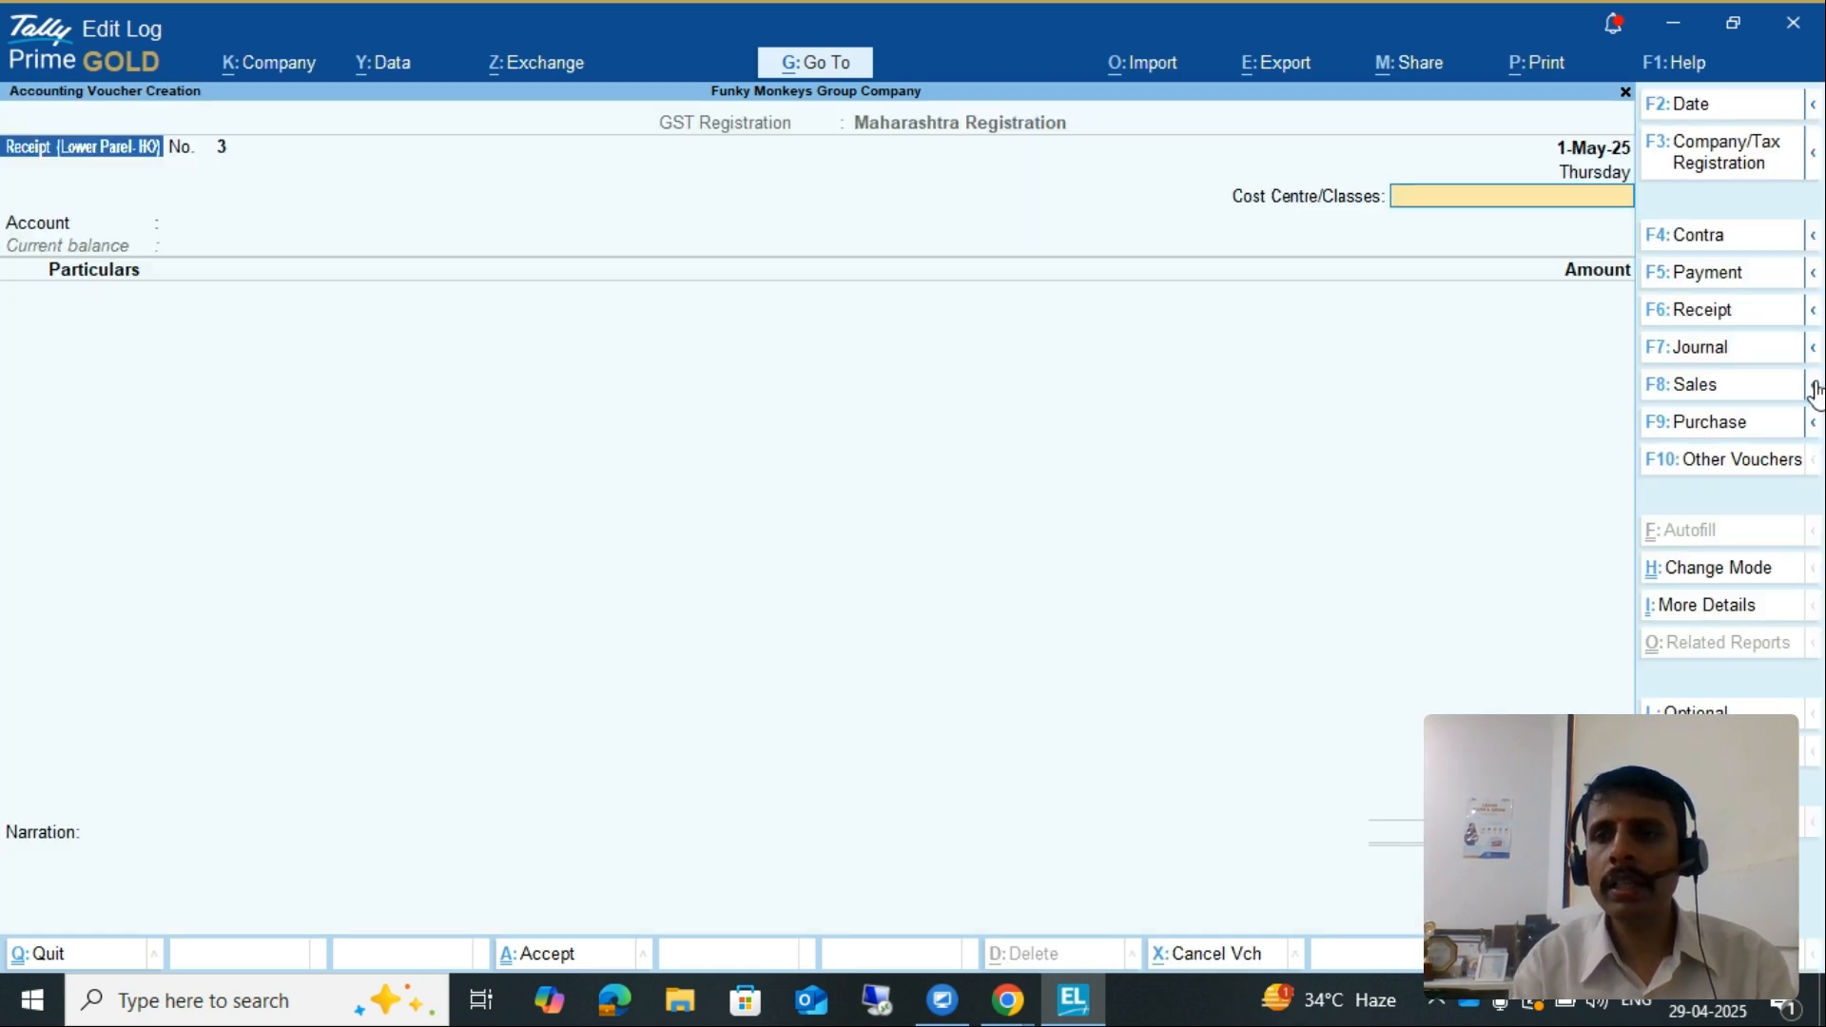
Switch the new voucher to the sales voucher type Sale (Lower Parel- HO)
click(1747, 393)
key(Down)
key(Down)
key(Down)
key(Up)
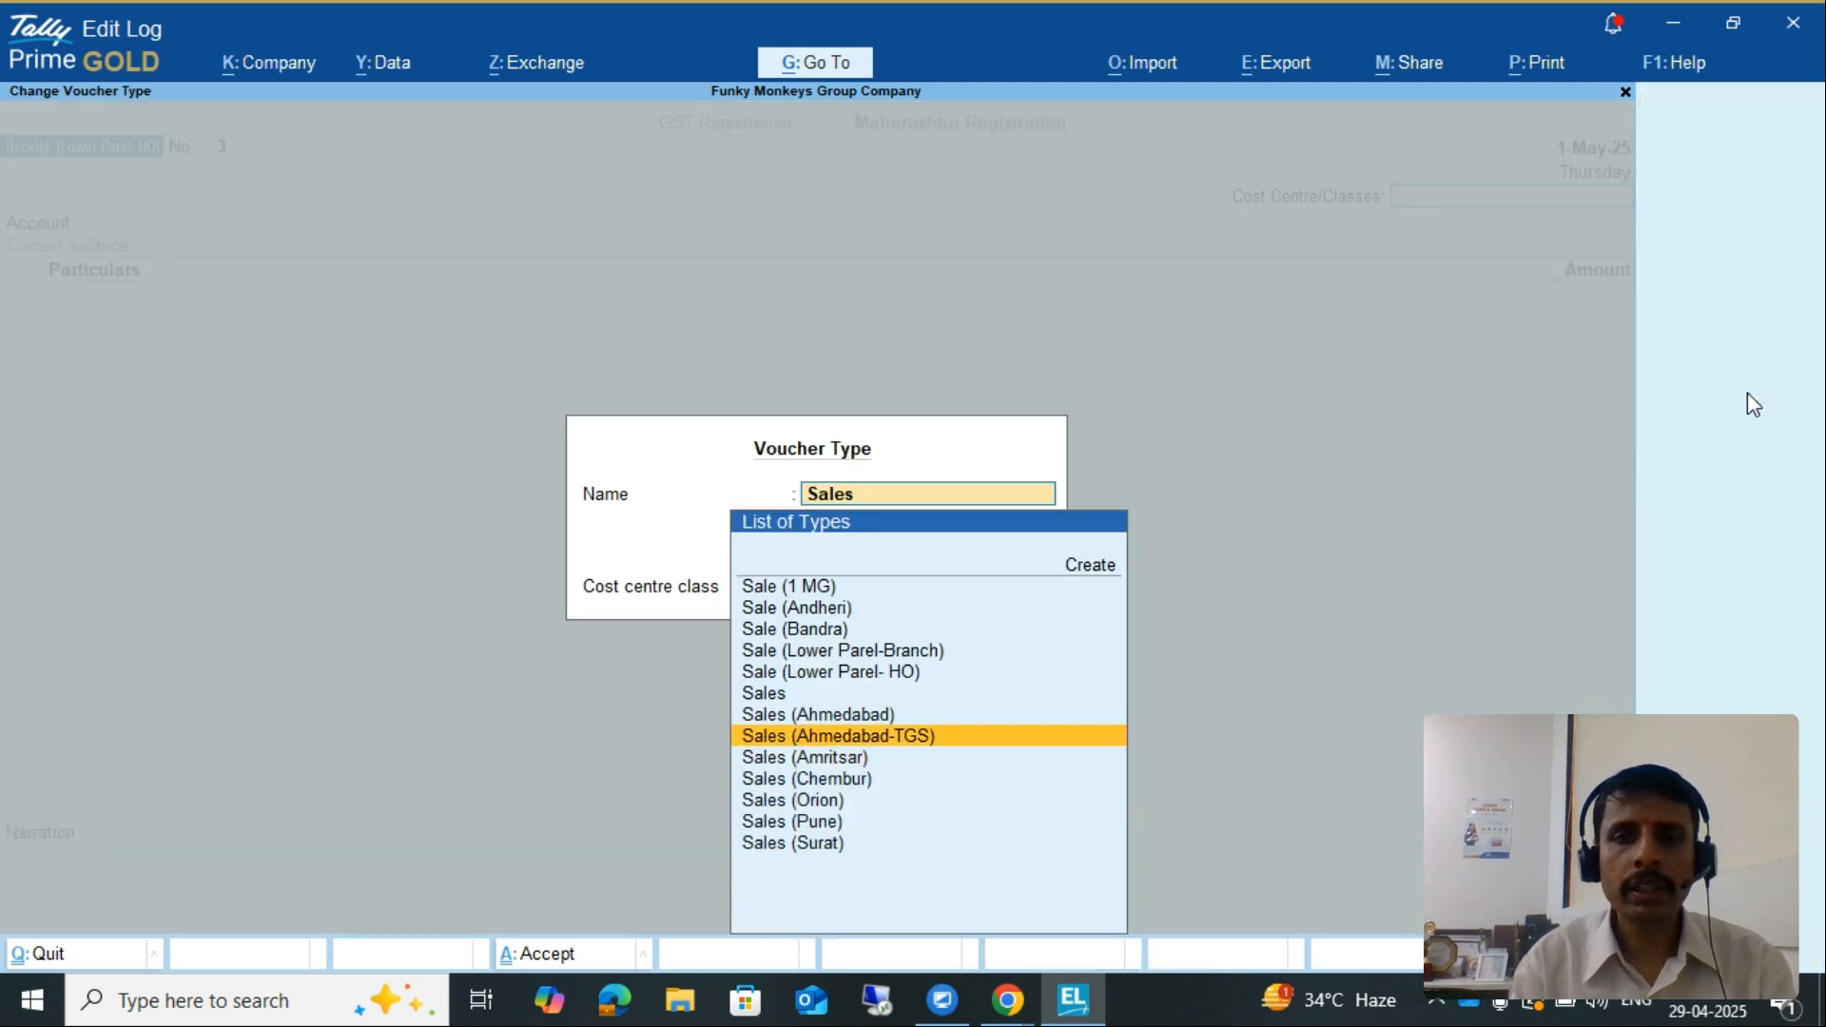
key(Up)
key(Up)
key(Up)
key(Return)
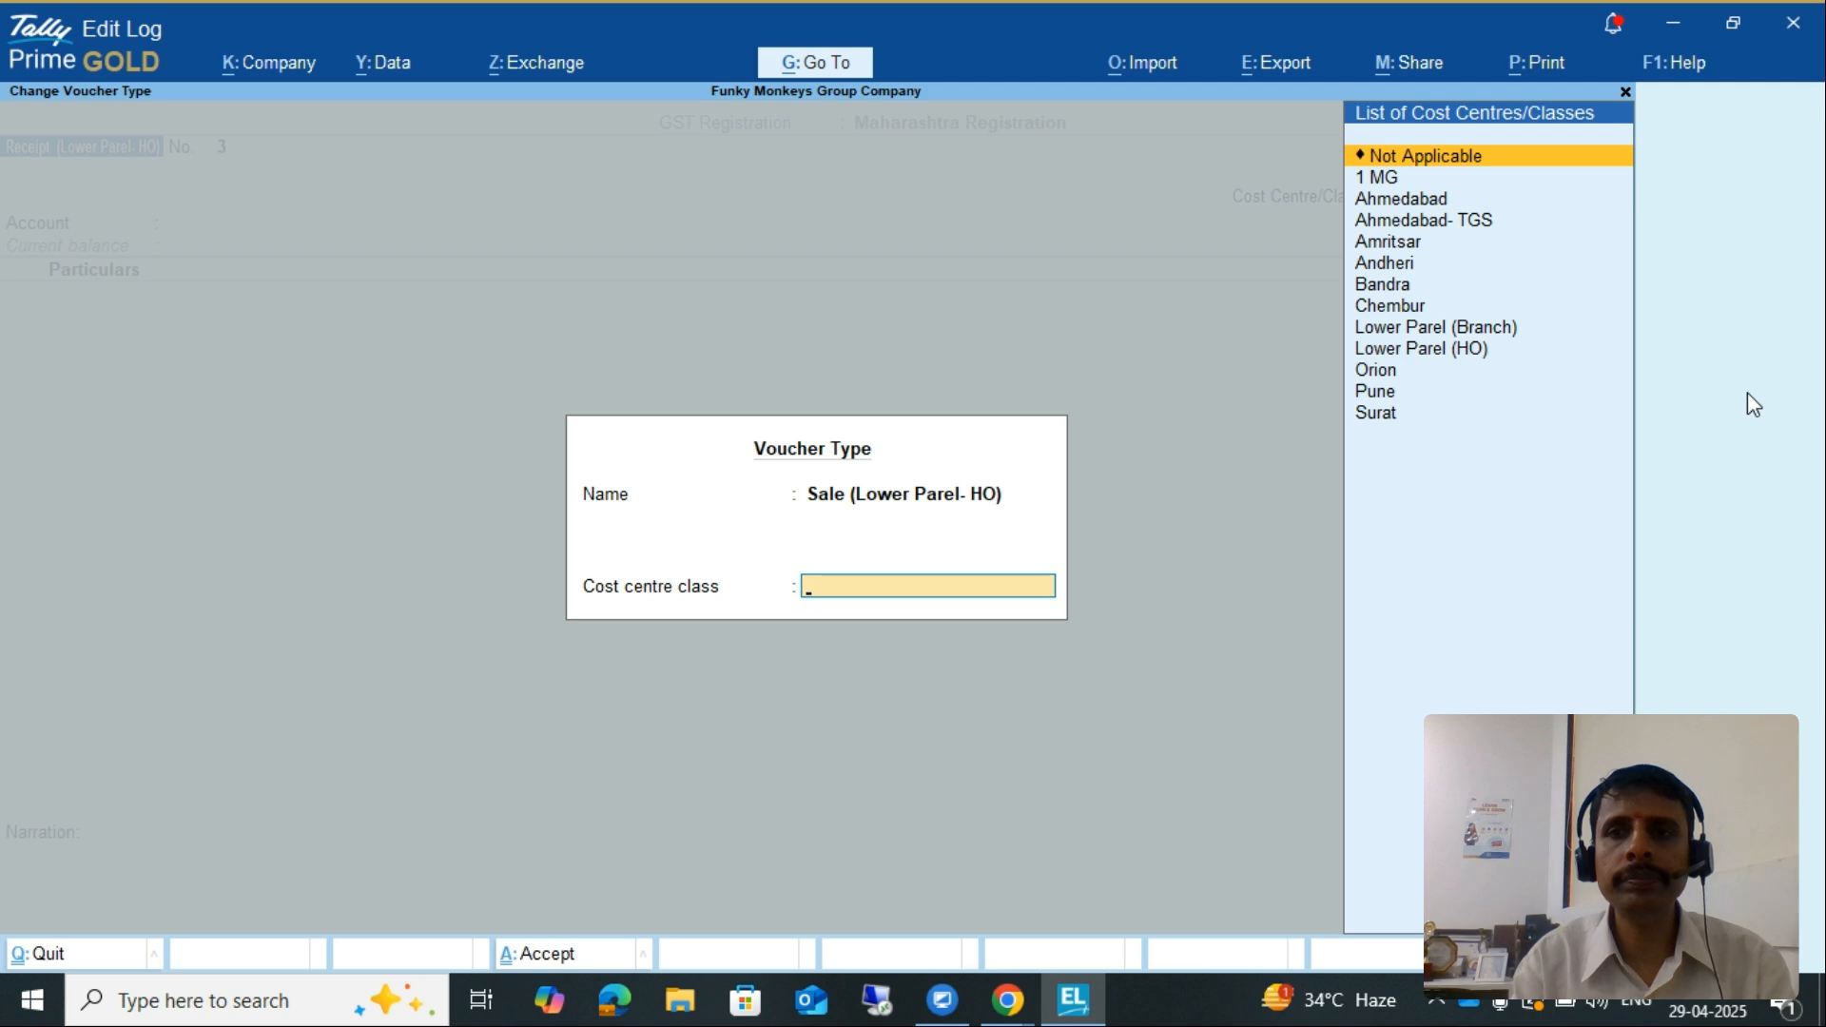
Assign the Lower Parel (HO) cost centre class to the sales voucher
key(Down)
key(Down)
key(Down)
key(Down)
key(Down)
key(Down)
key(Down)
key(Down)
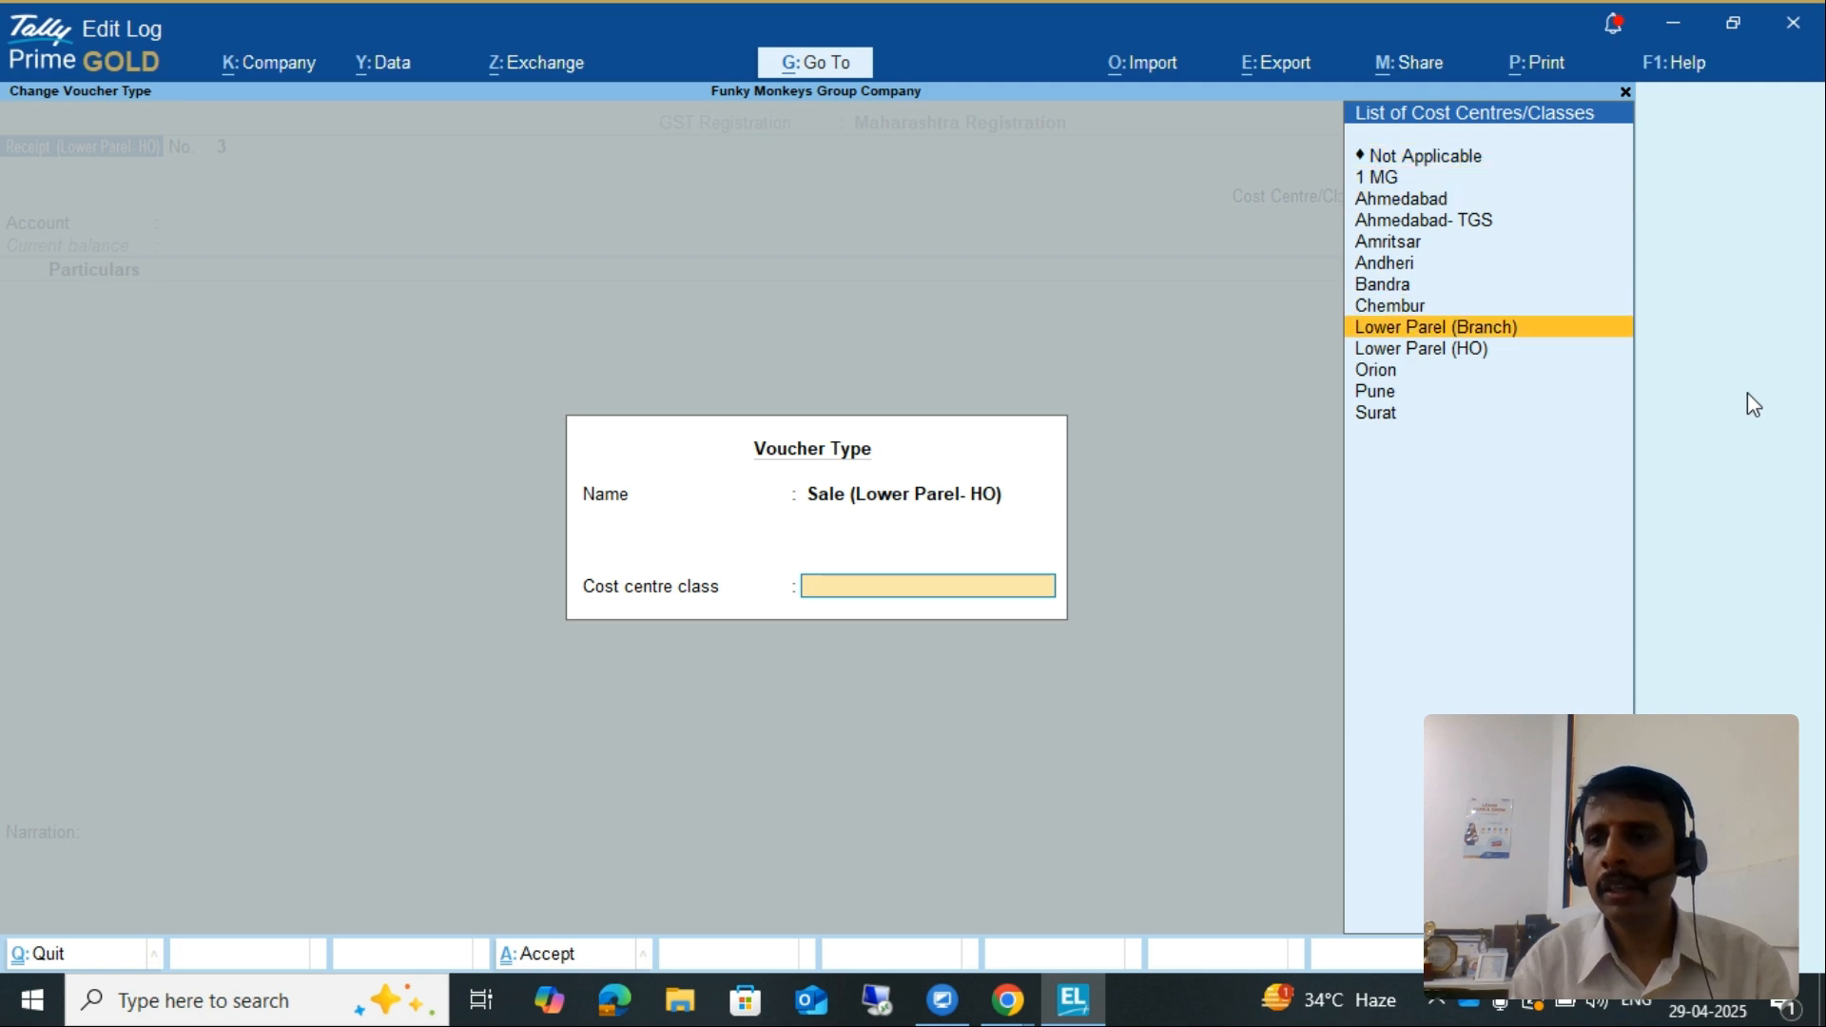
key(Down)
key(Return)
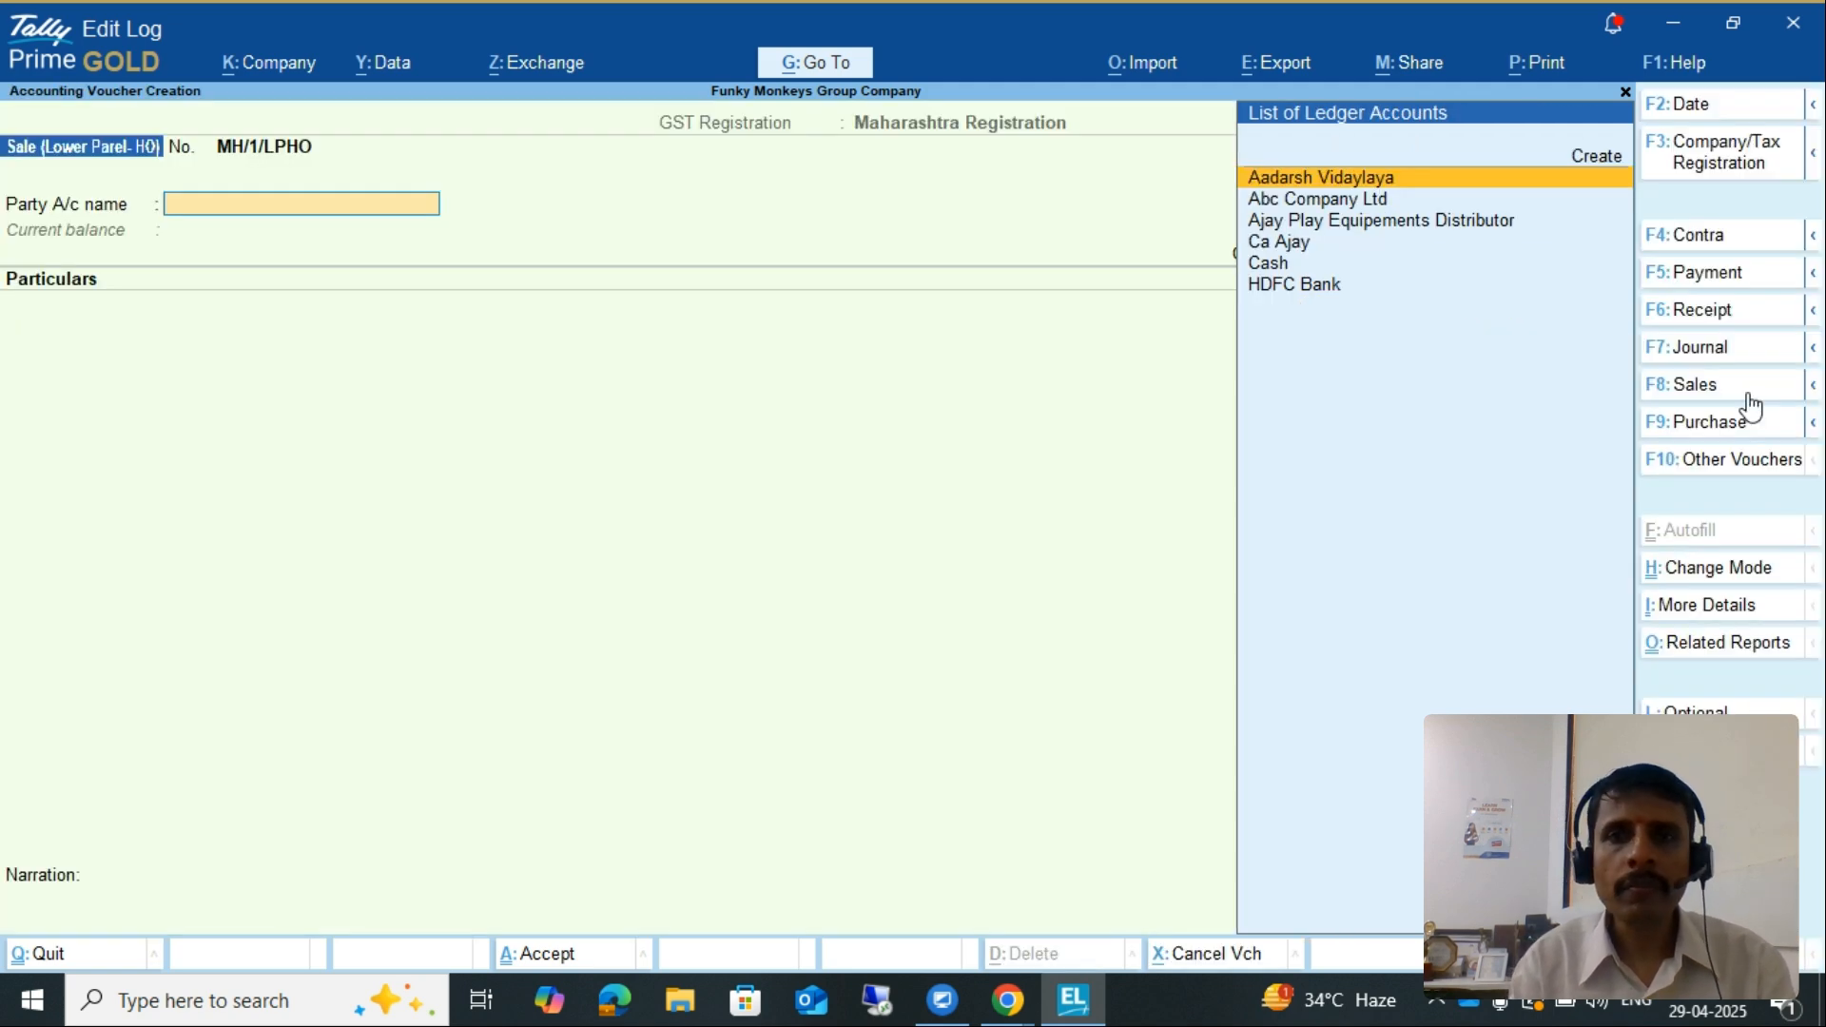
Choose Abc Company Ltd as the party, leaving the dispatch details blank and accepting its primary party details
key(Down)
key(Return)
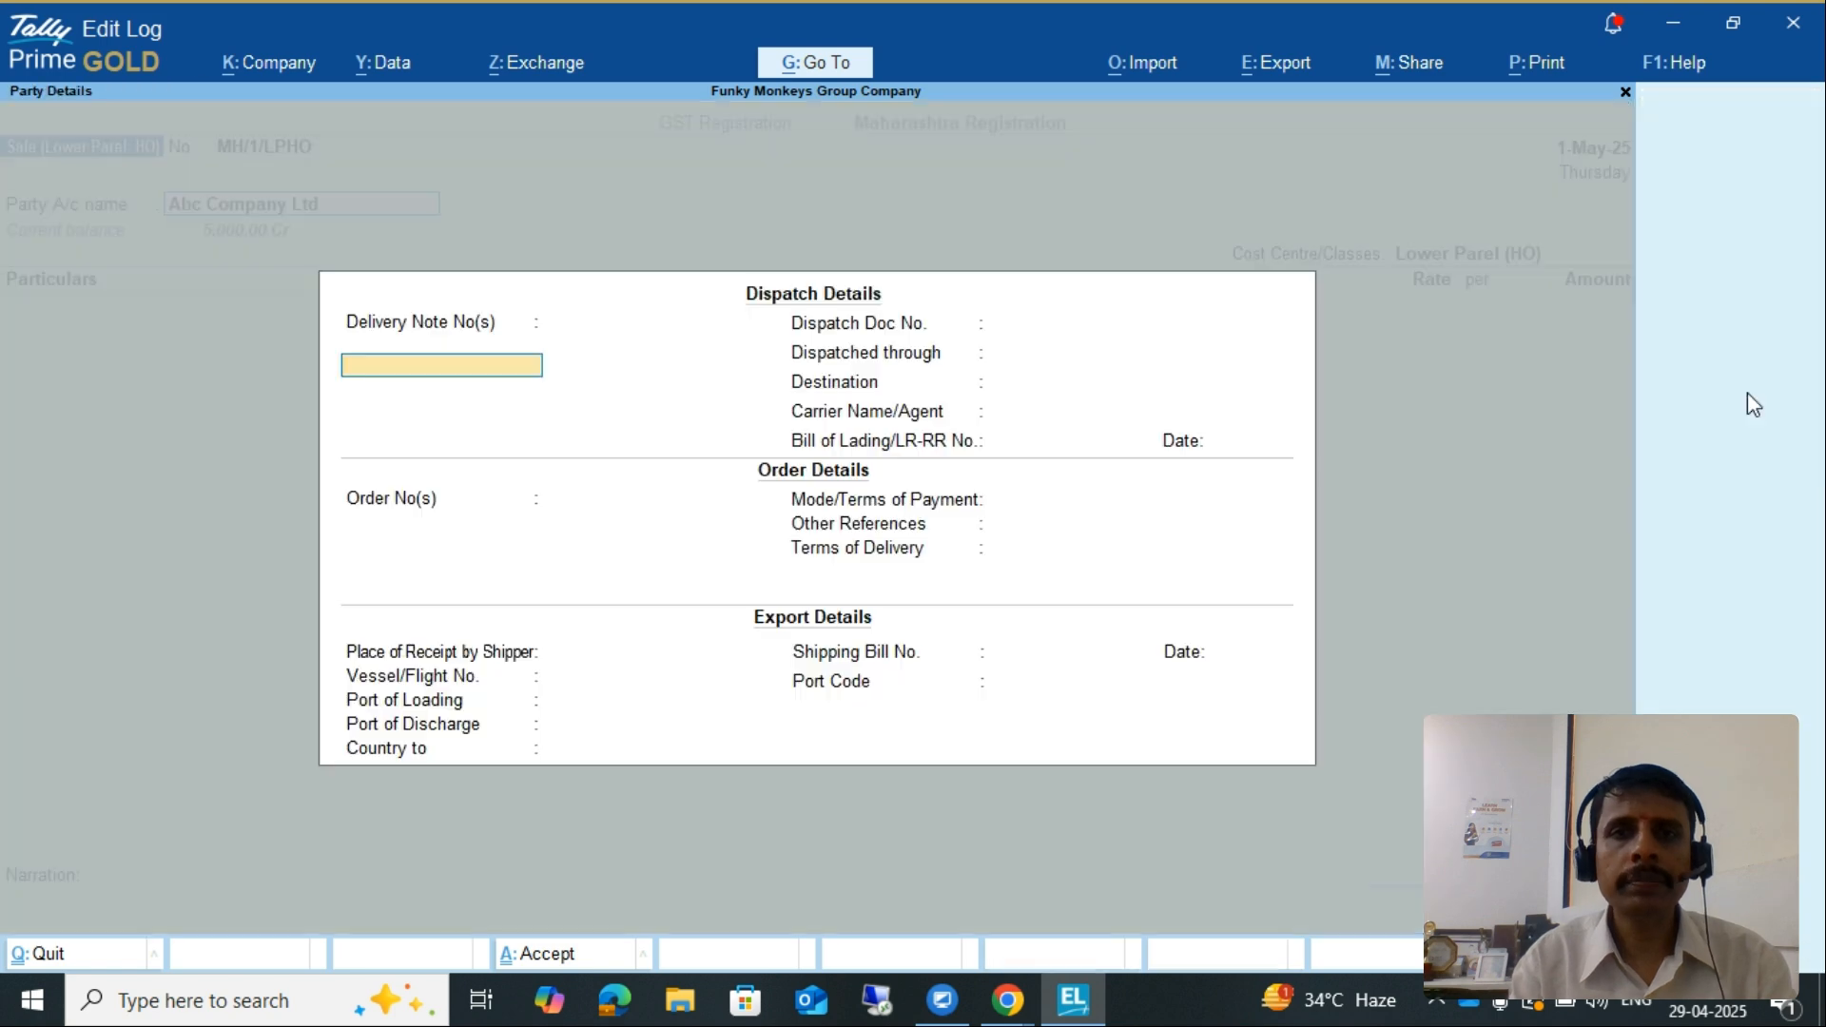
key(Return)
key(Return)
key(ctrl+a)
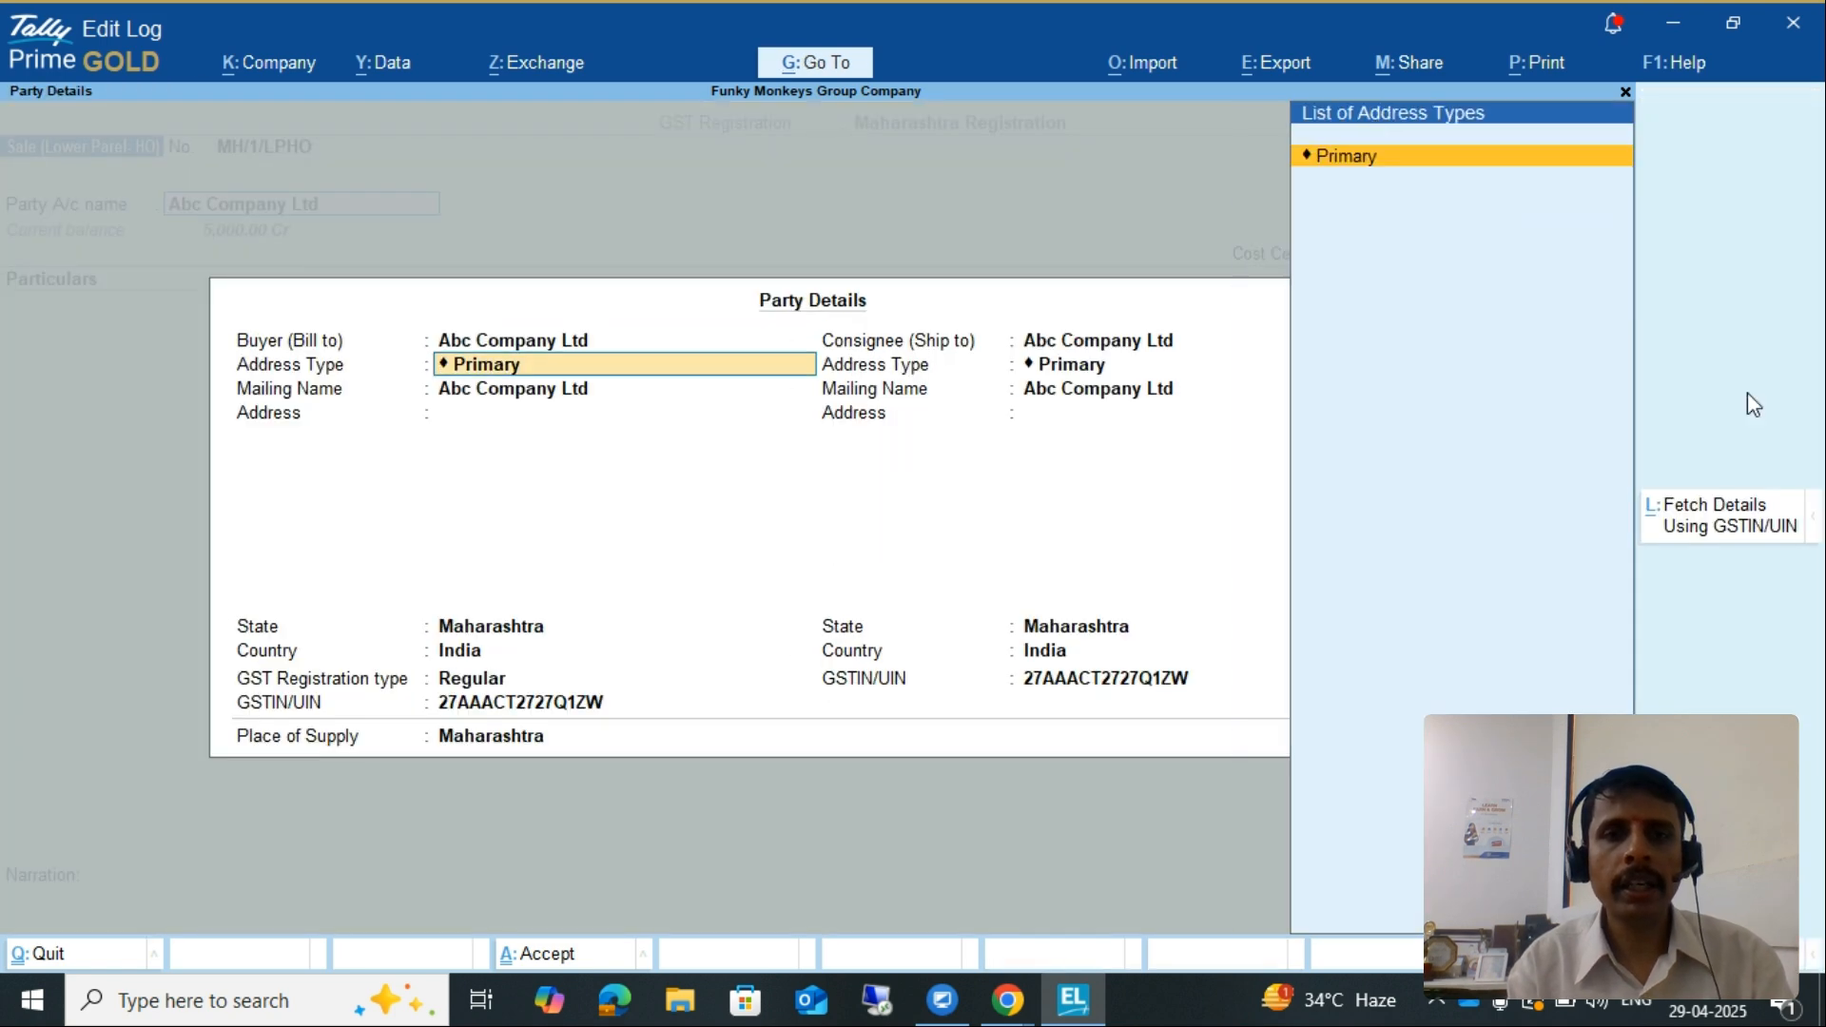
key(ctrl+a)
Select Walk in Food & Beverage Sale as the sales ledger in the voucher particulars
key(Down)
key(Down)
key(Down)
key(Down)
key(Down)
key(Down)
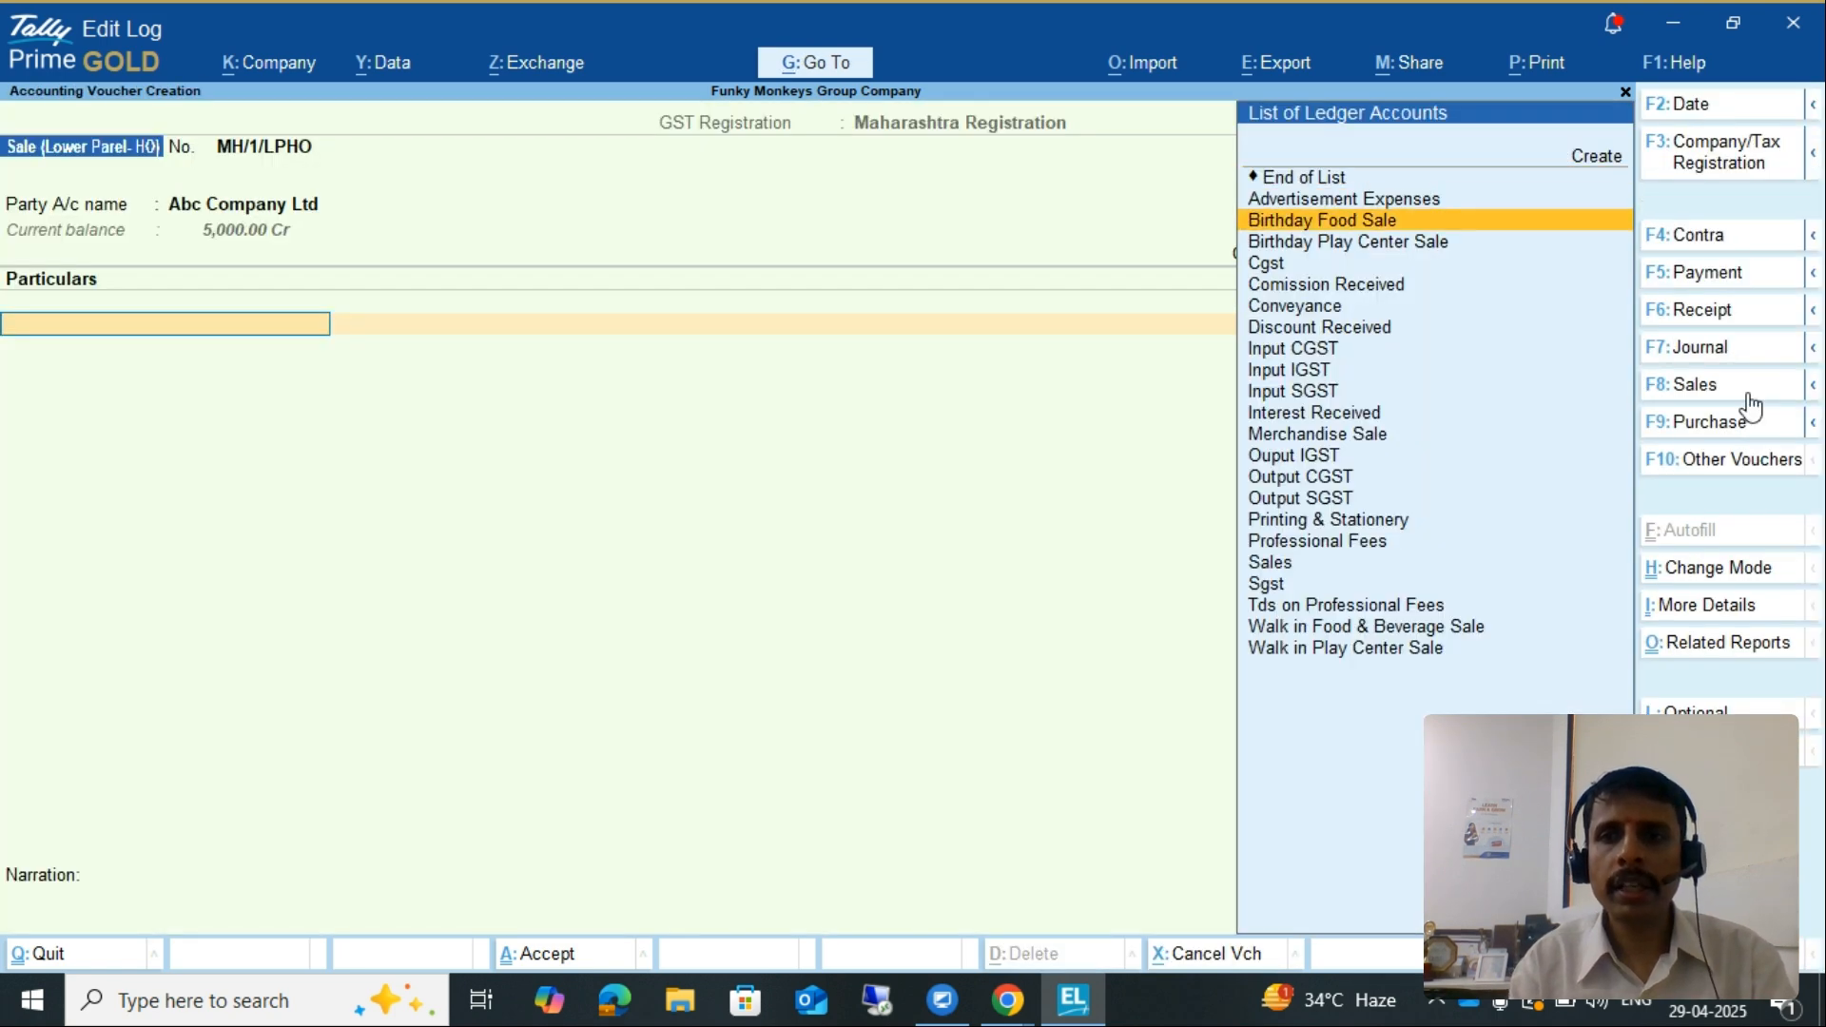
key(Up)
key(Up)
key(Down)
key(Down)
key(Down)
key(Down)
key(Down)
key(Down)
key(Down)
key(Down)
key(Down)
key(Down)
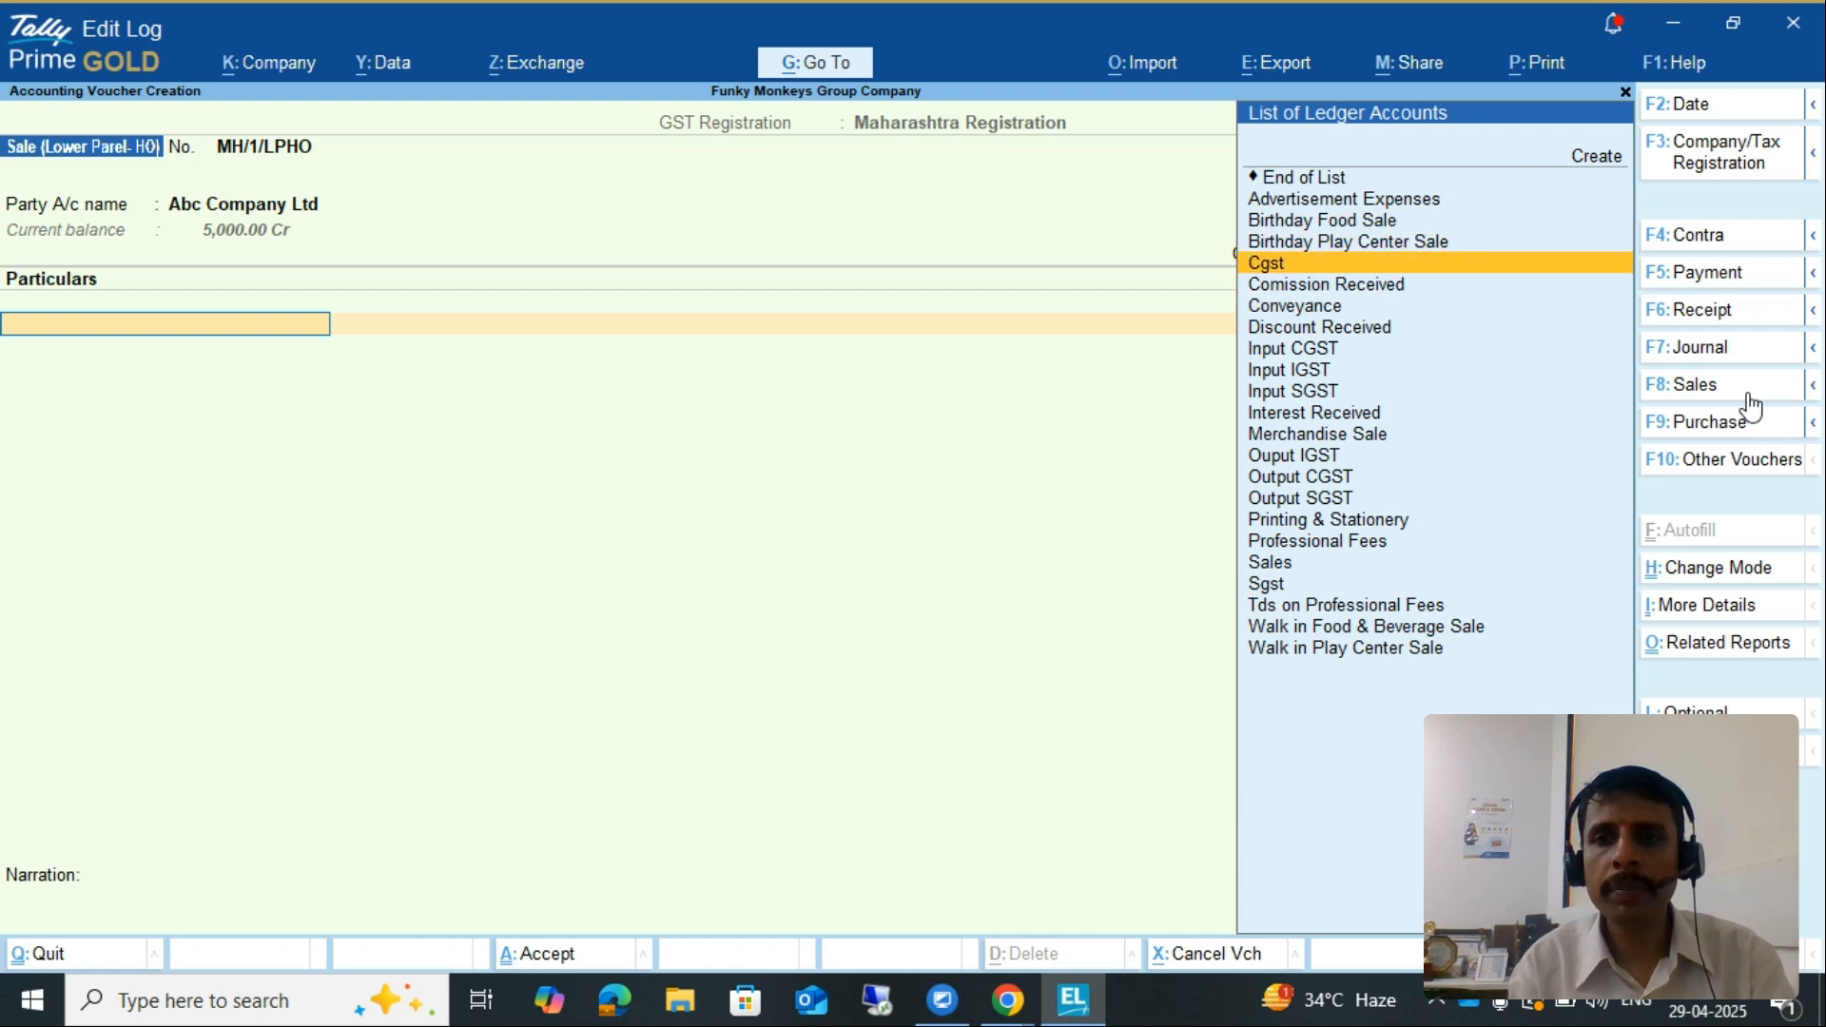
key(Down)
key(Down)
key(Down)
key(Down)
key(Down)
key(Down)
key(Down)
key(Down)
key(Down)
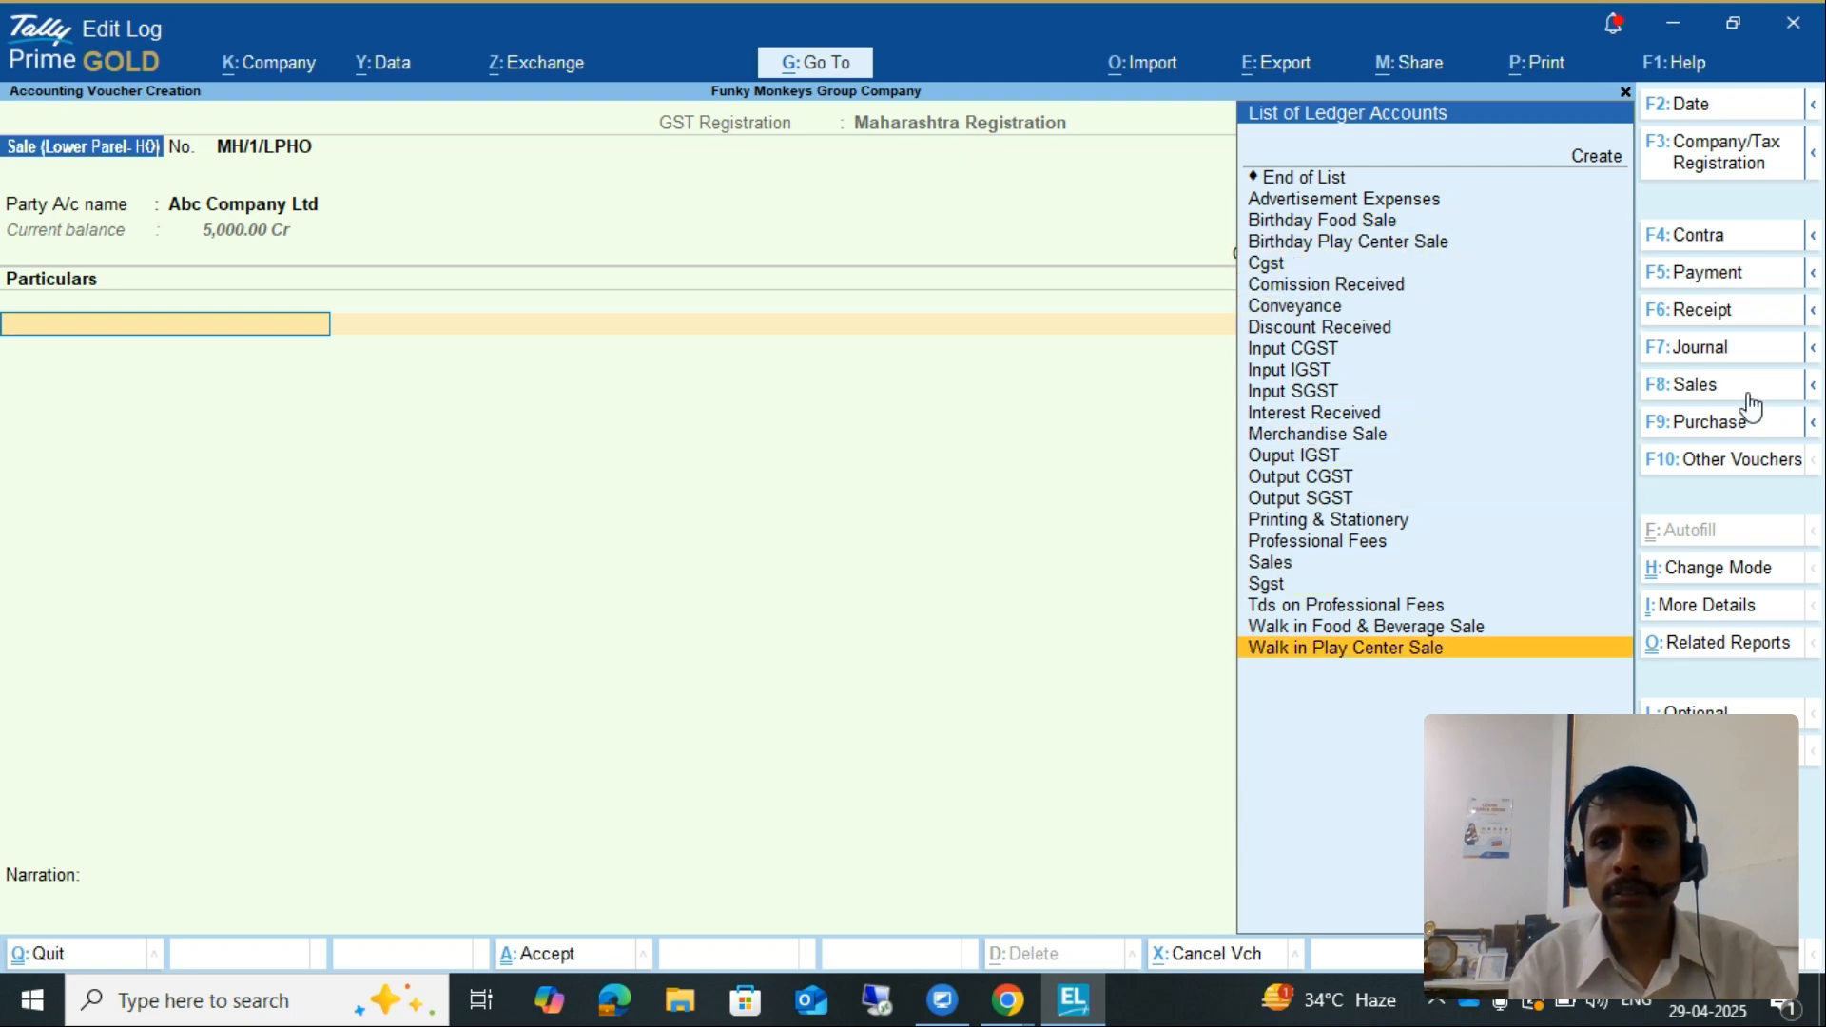
key(Up)
key(Return)
key(Return)
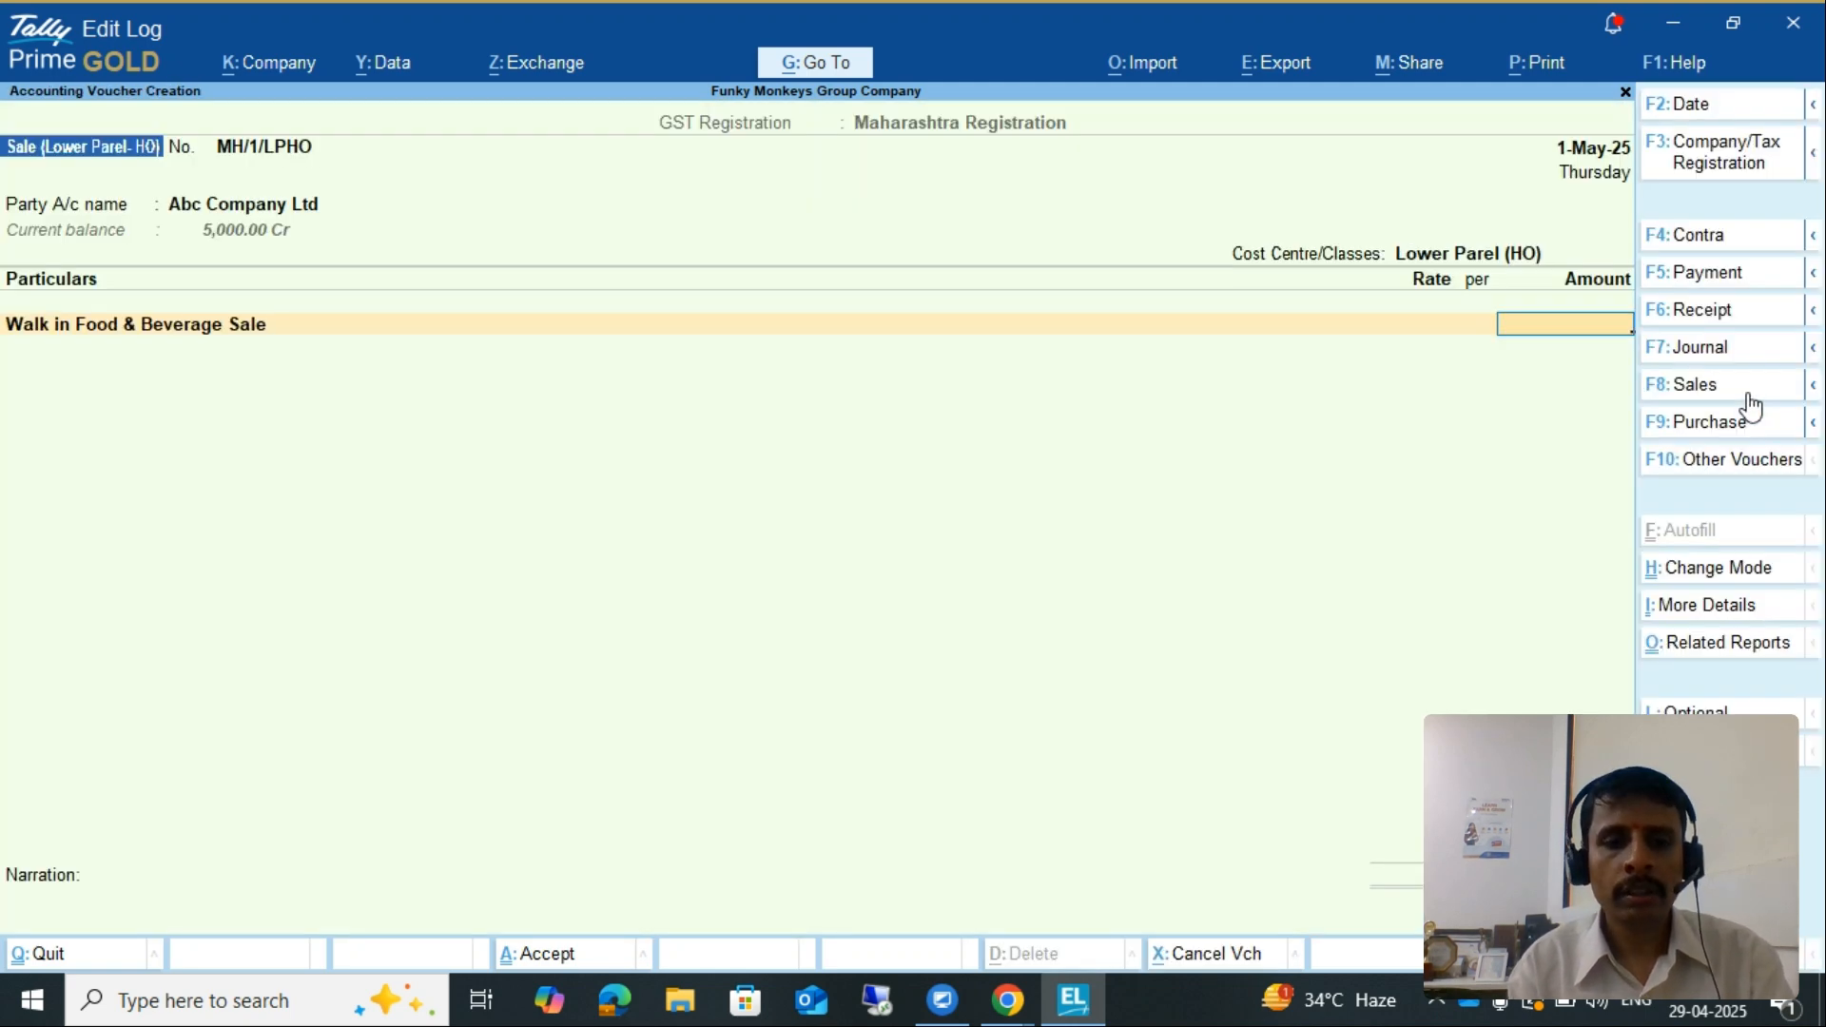
Enter 15000 as the food and beverage sale amount and accept its GST rate and HSN/SAC details as per Masters/Company
text(15000)
key(Return)
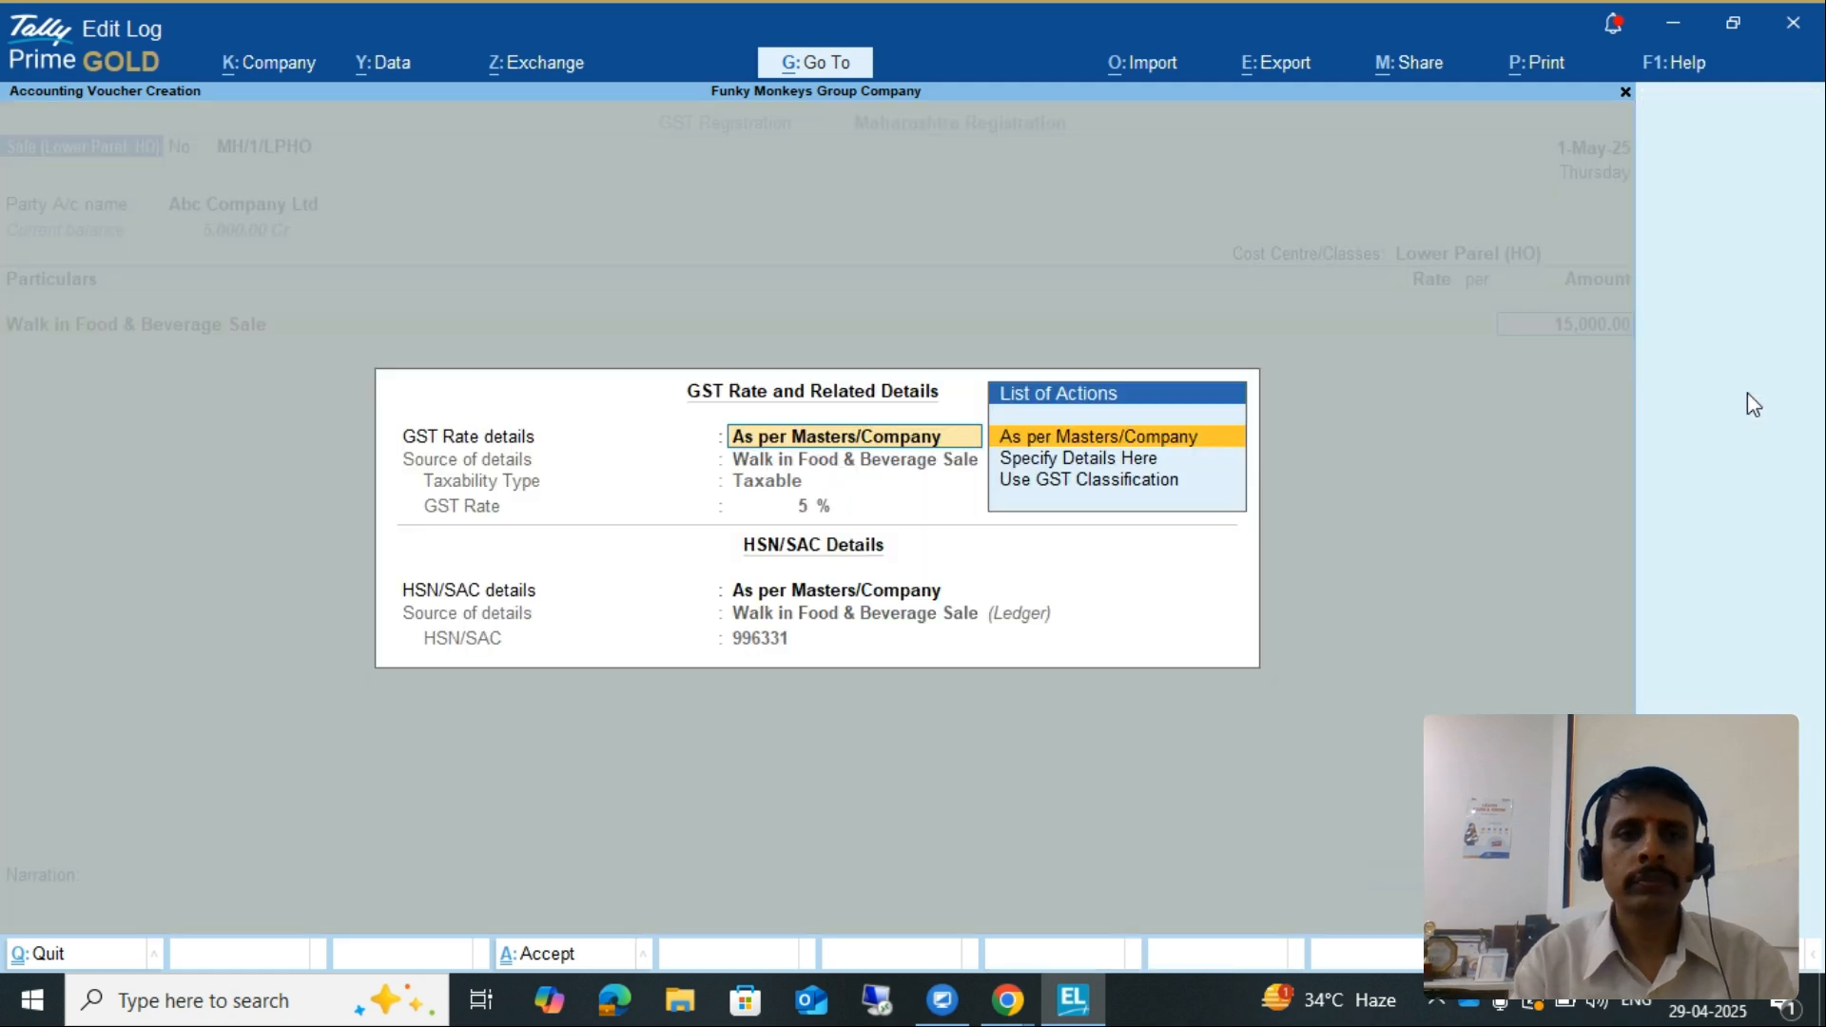
key(Return)
key(Return)
key(BackSpace)
key(Return)
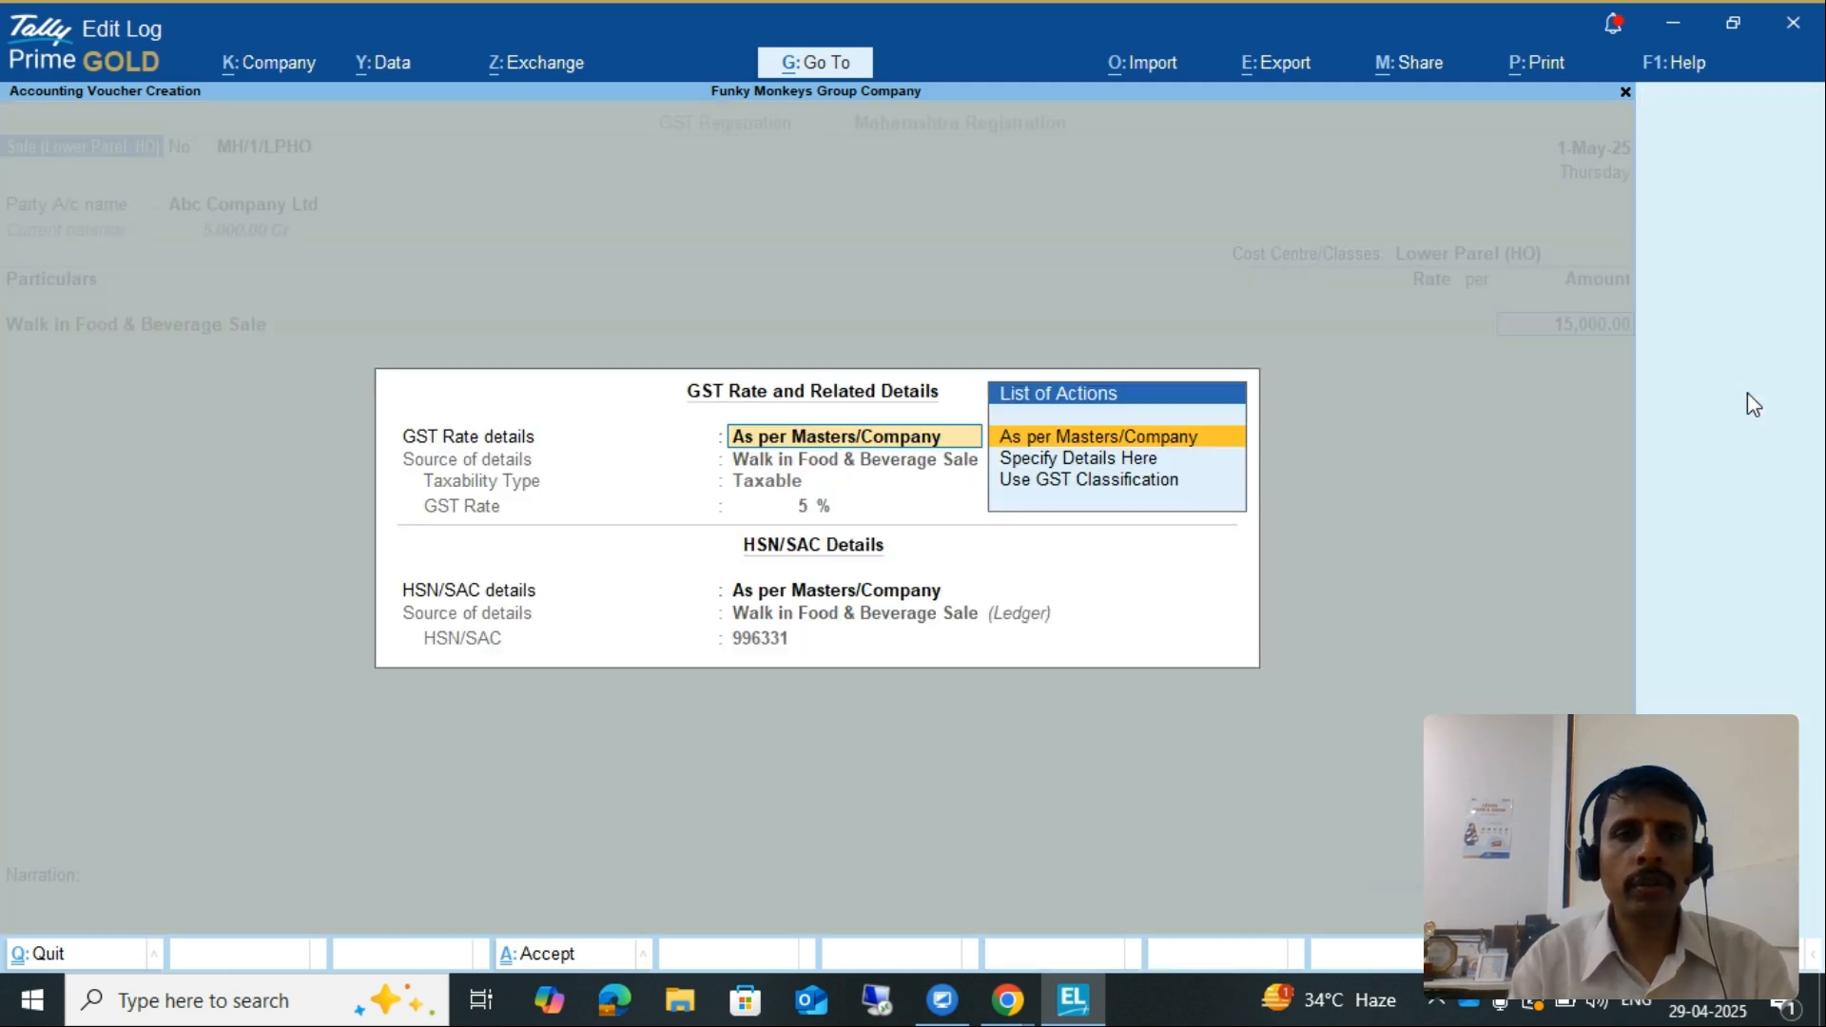
key(Return)
key(Return)
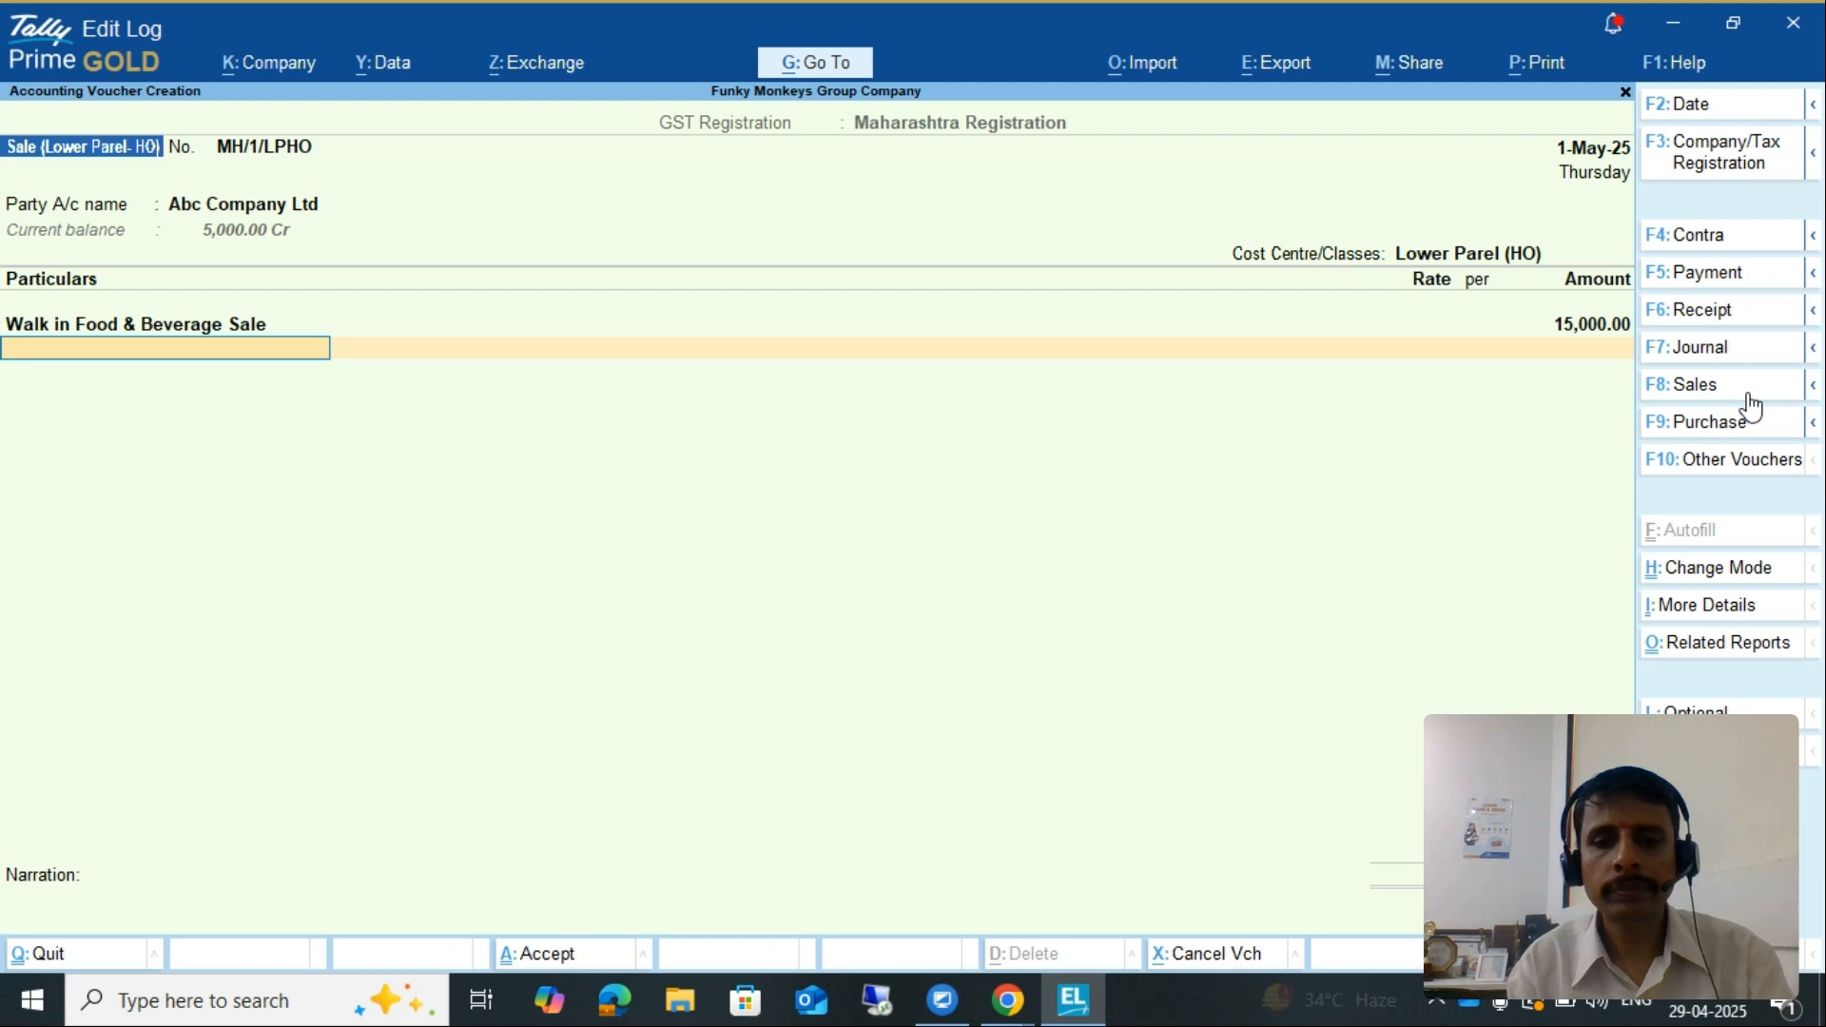
Add the Output CGST ledger with its calculated tax amount, leaving the description blank
text(Cgs)
key(Down)
key(Down)
key(Return)
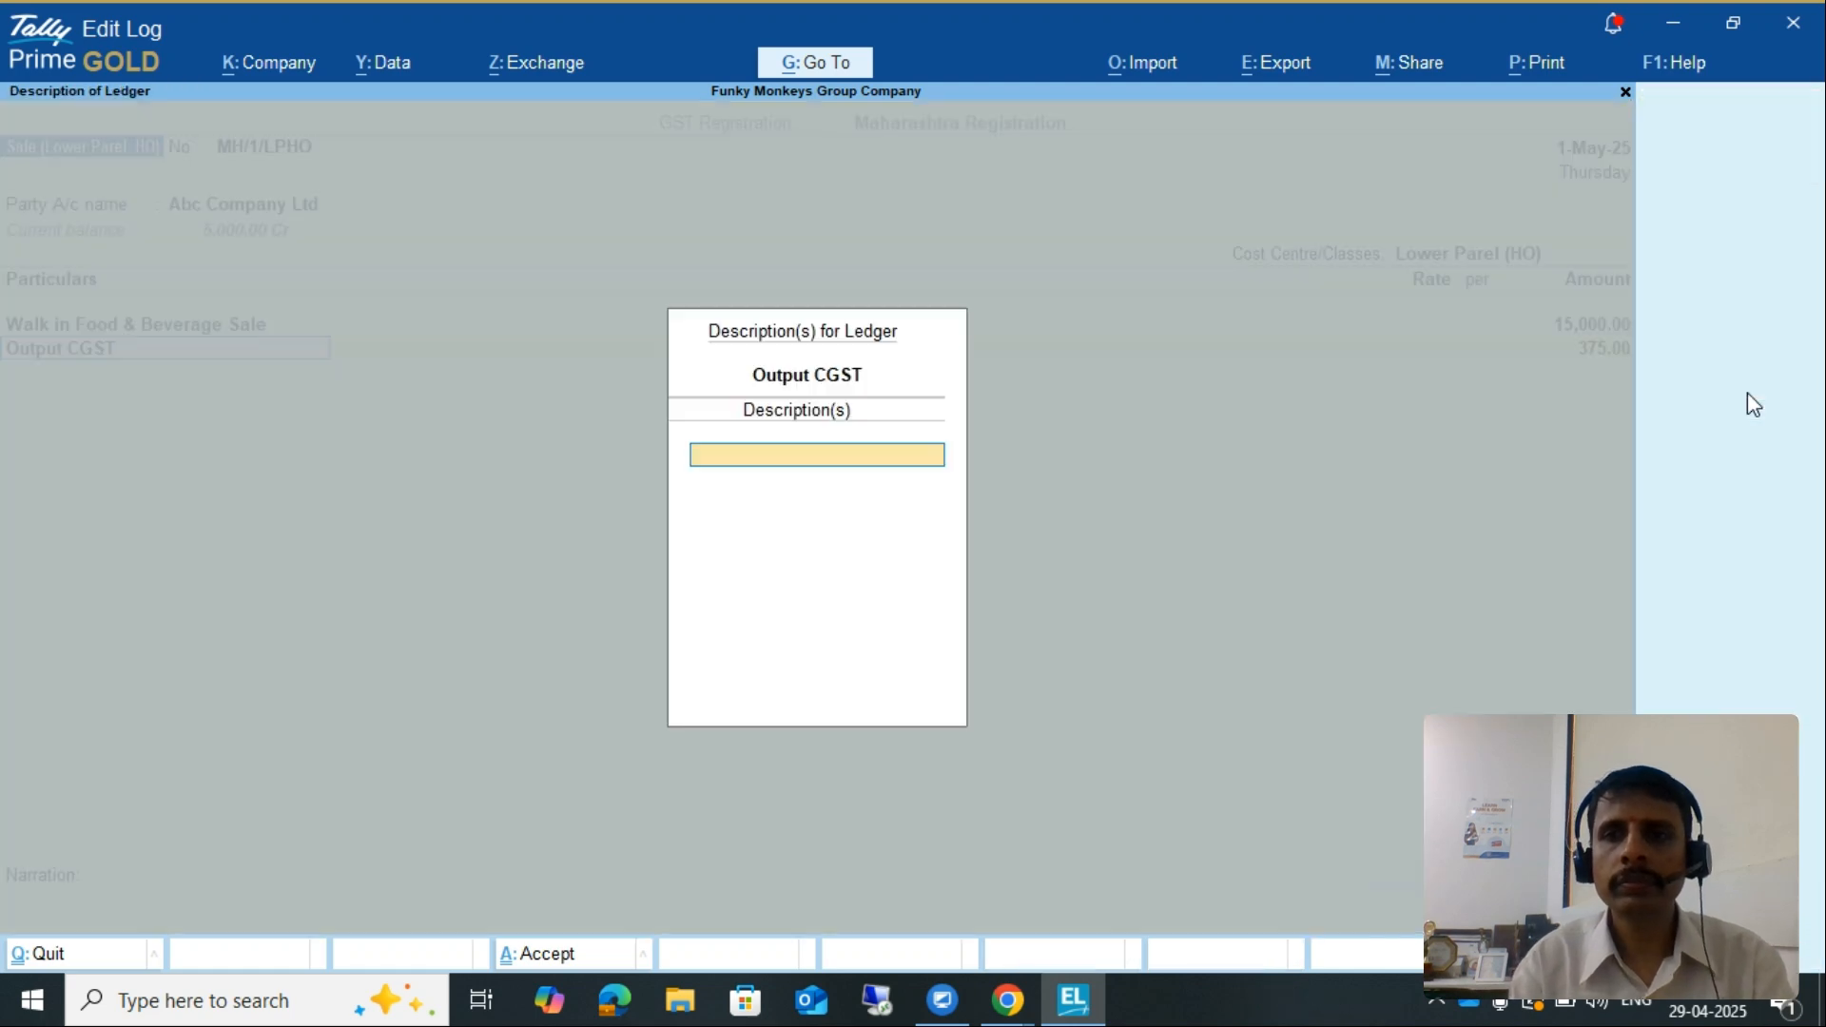
key(Return)
key(Return)
Add the Output SGST ledger with its calculated tax amount, leaving the description blank
text(Out)
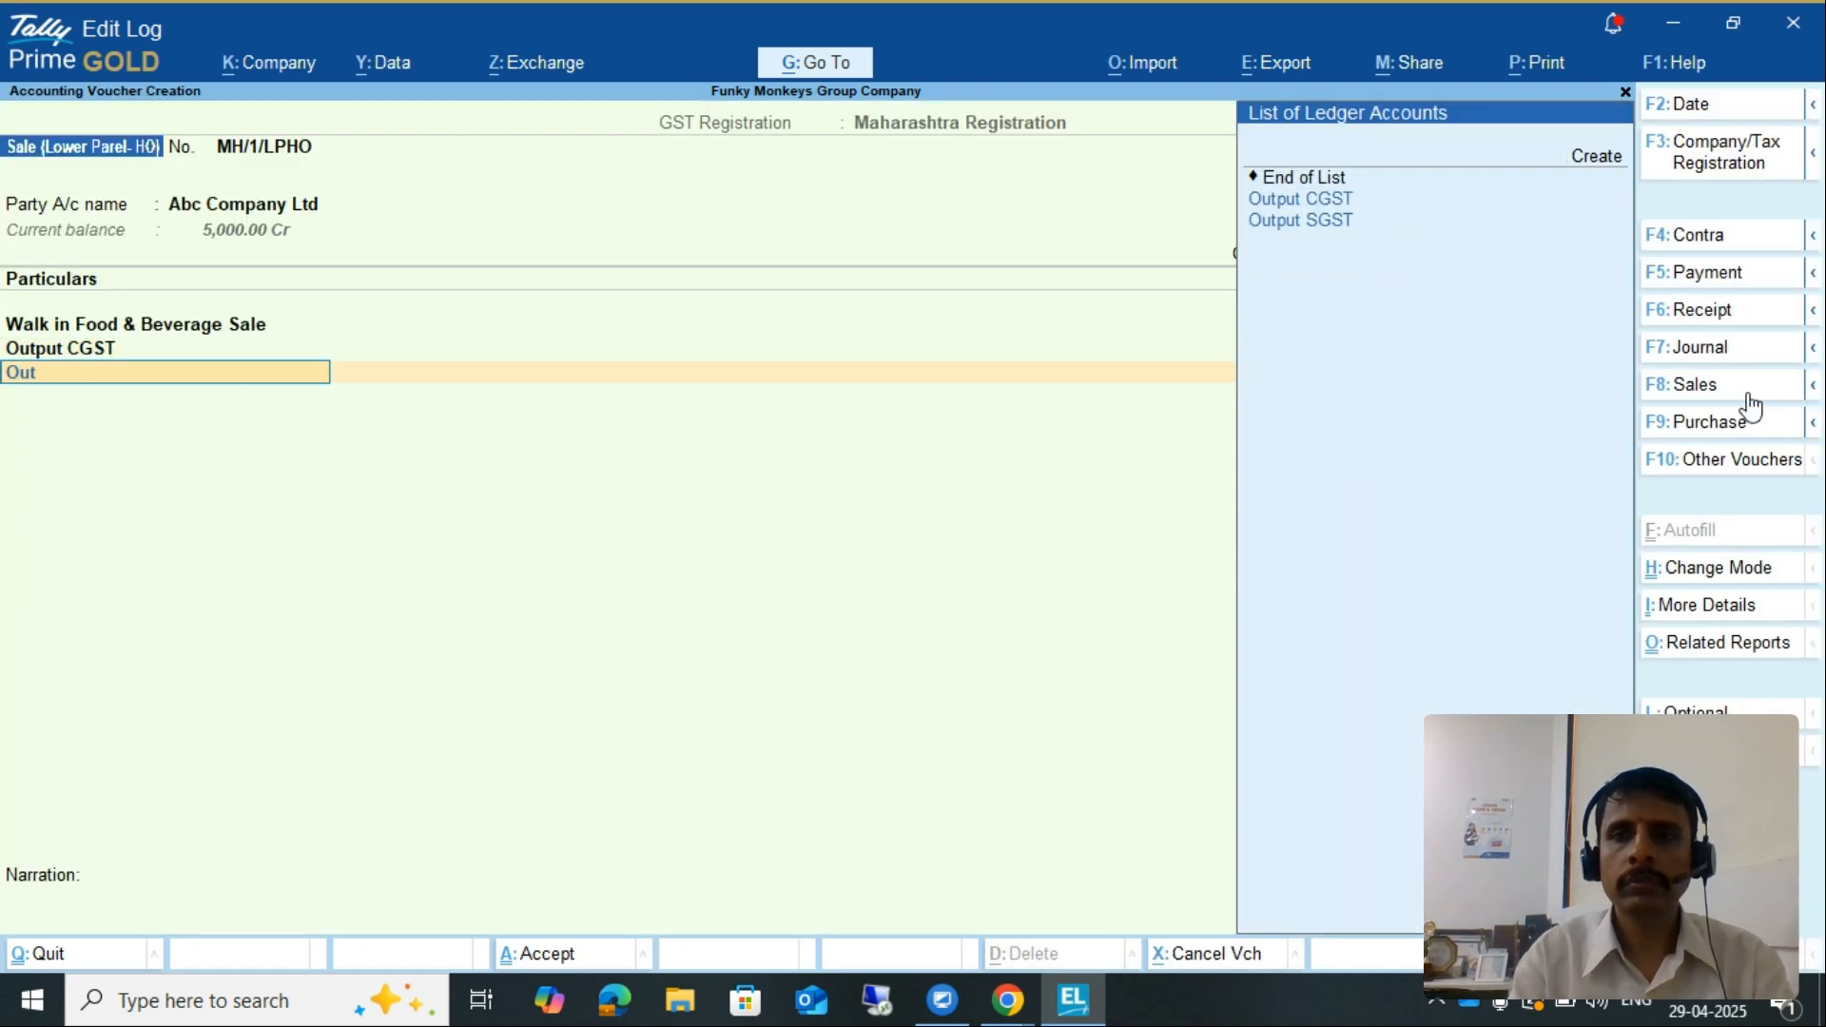
key(Down)
key(Return)
key(Return)
key(Return)
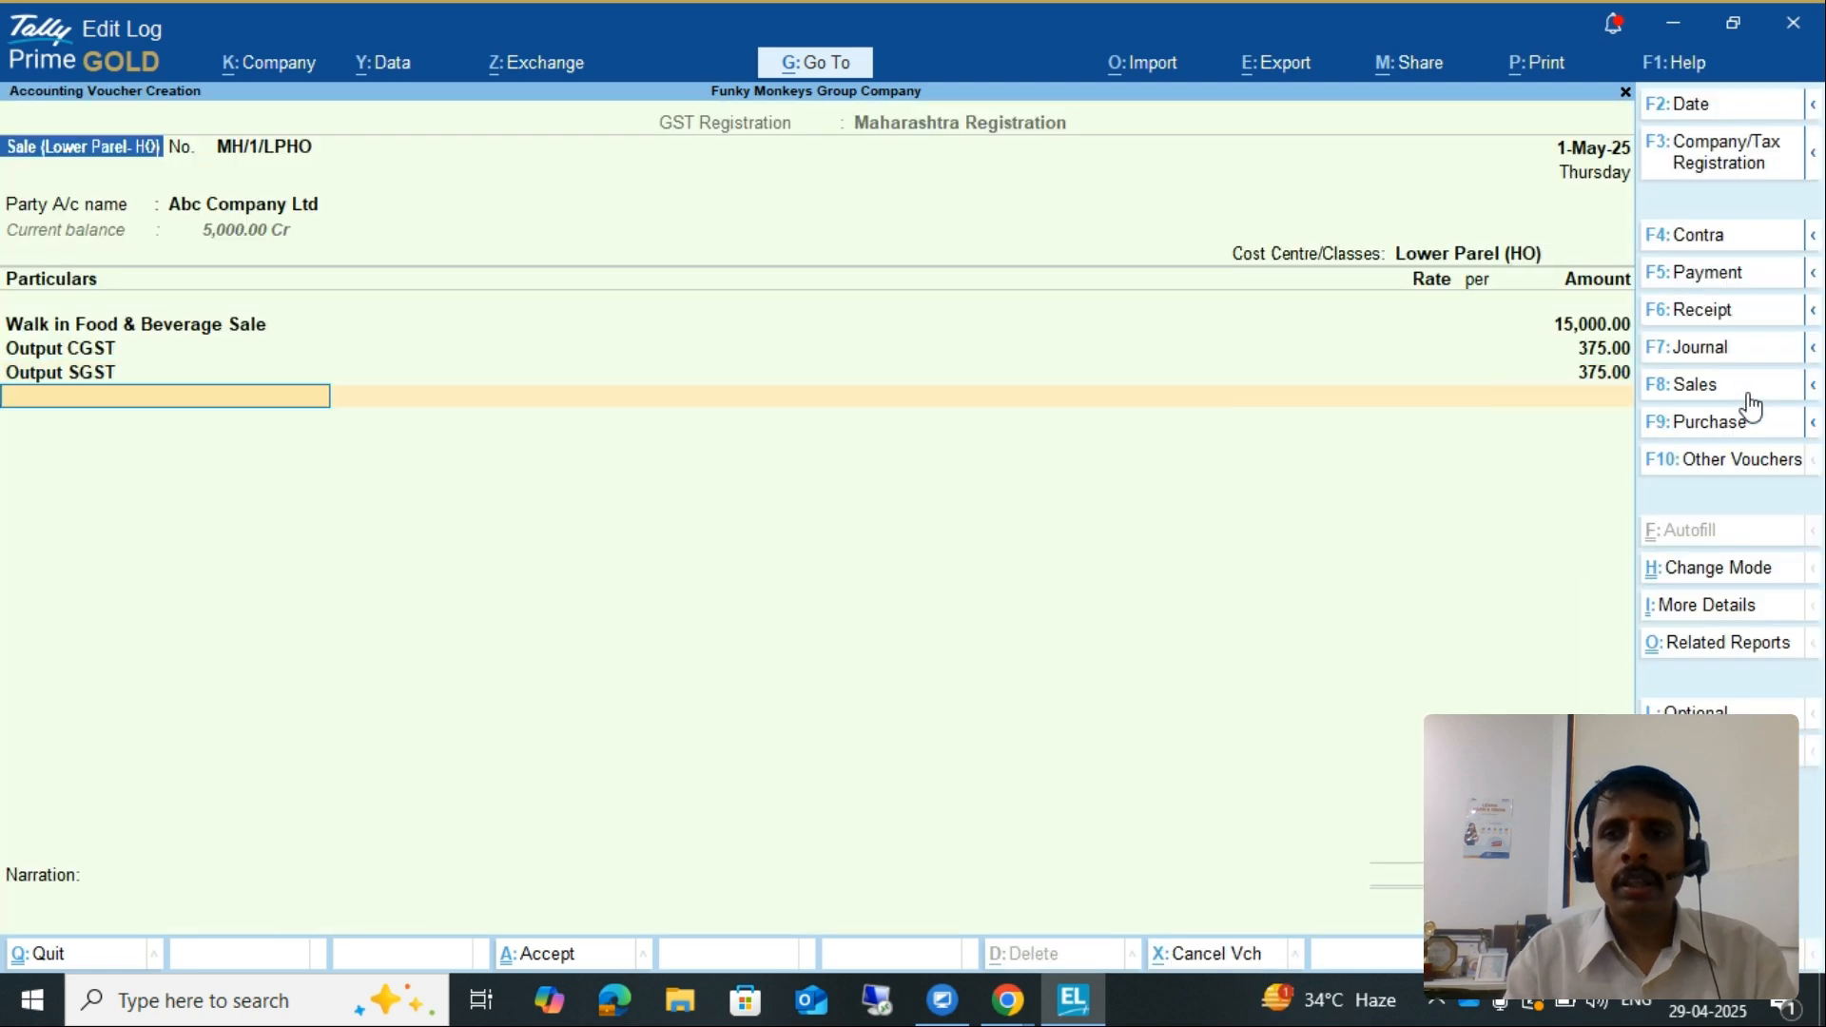
Finish the ledger lines and allocate Abc Company Ltd's invoice amount bill-wise as a New Ref under the default voucher number
key(Return)
key(Return)
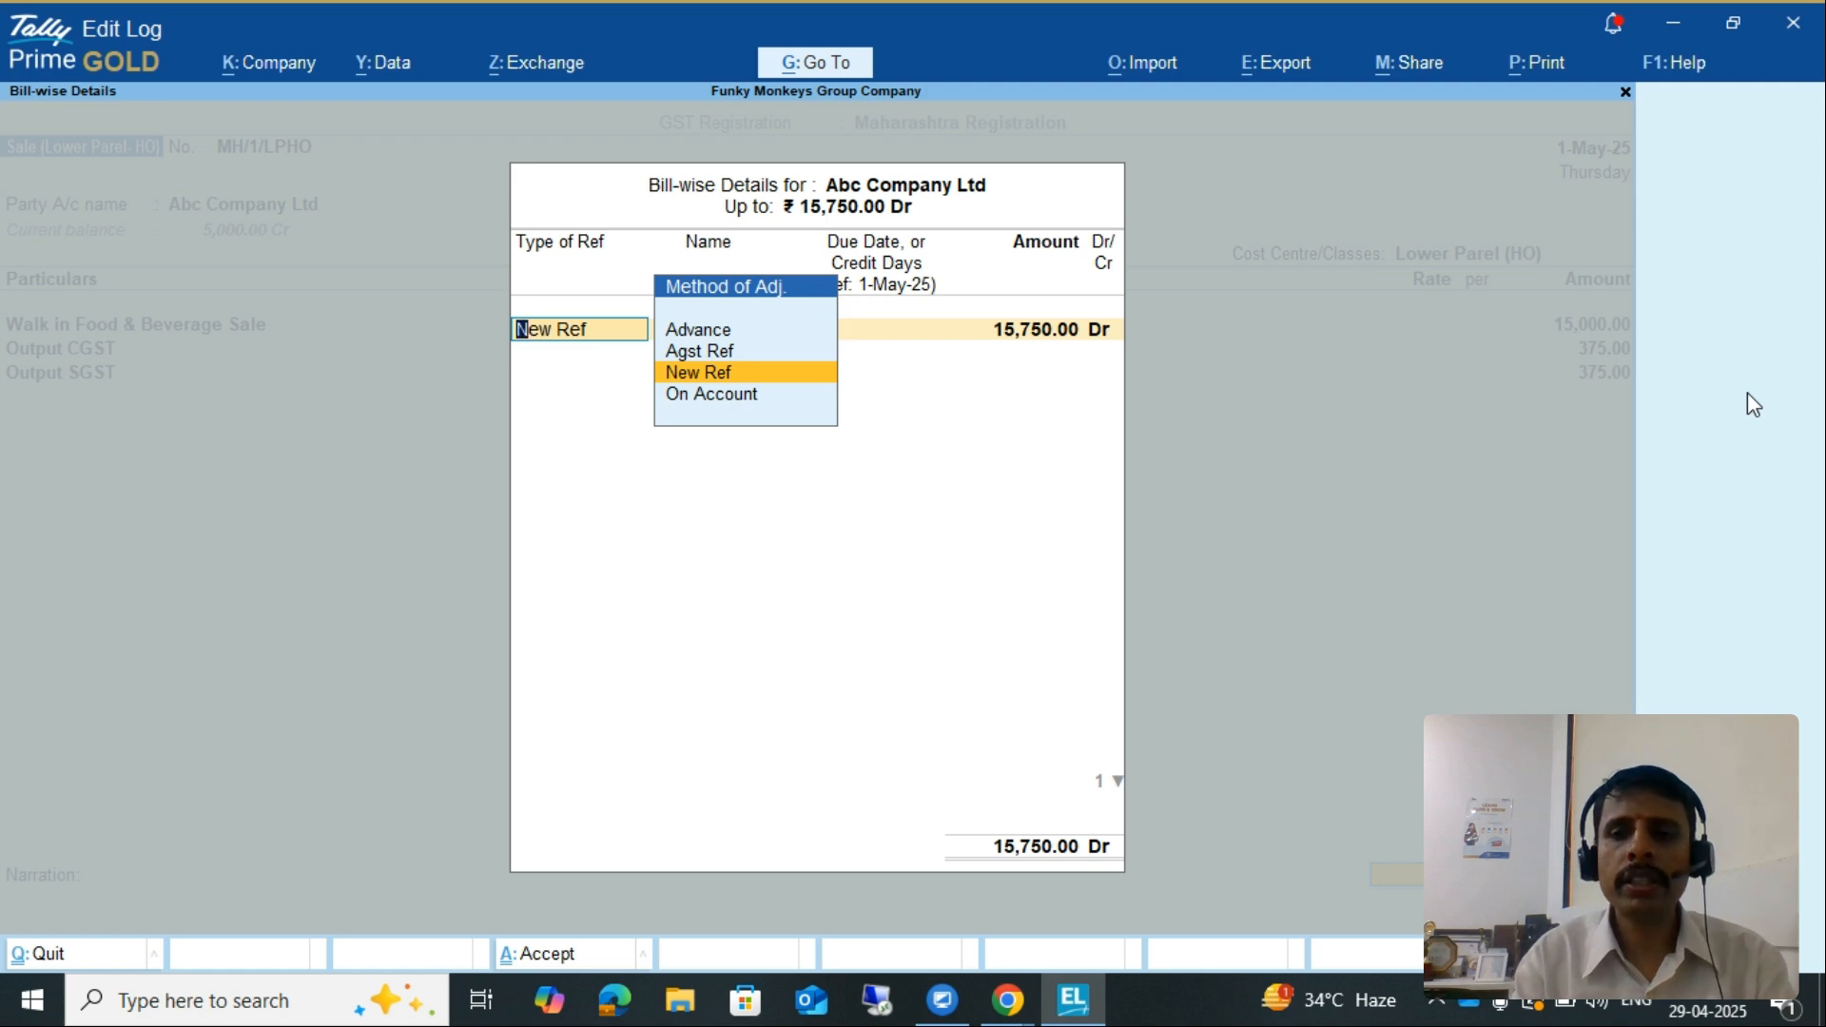
key(Return)
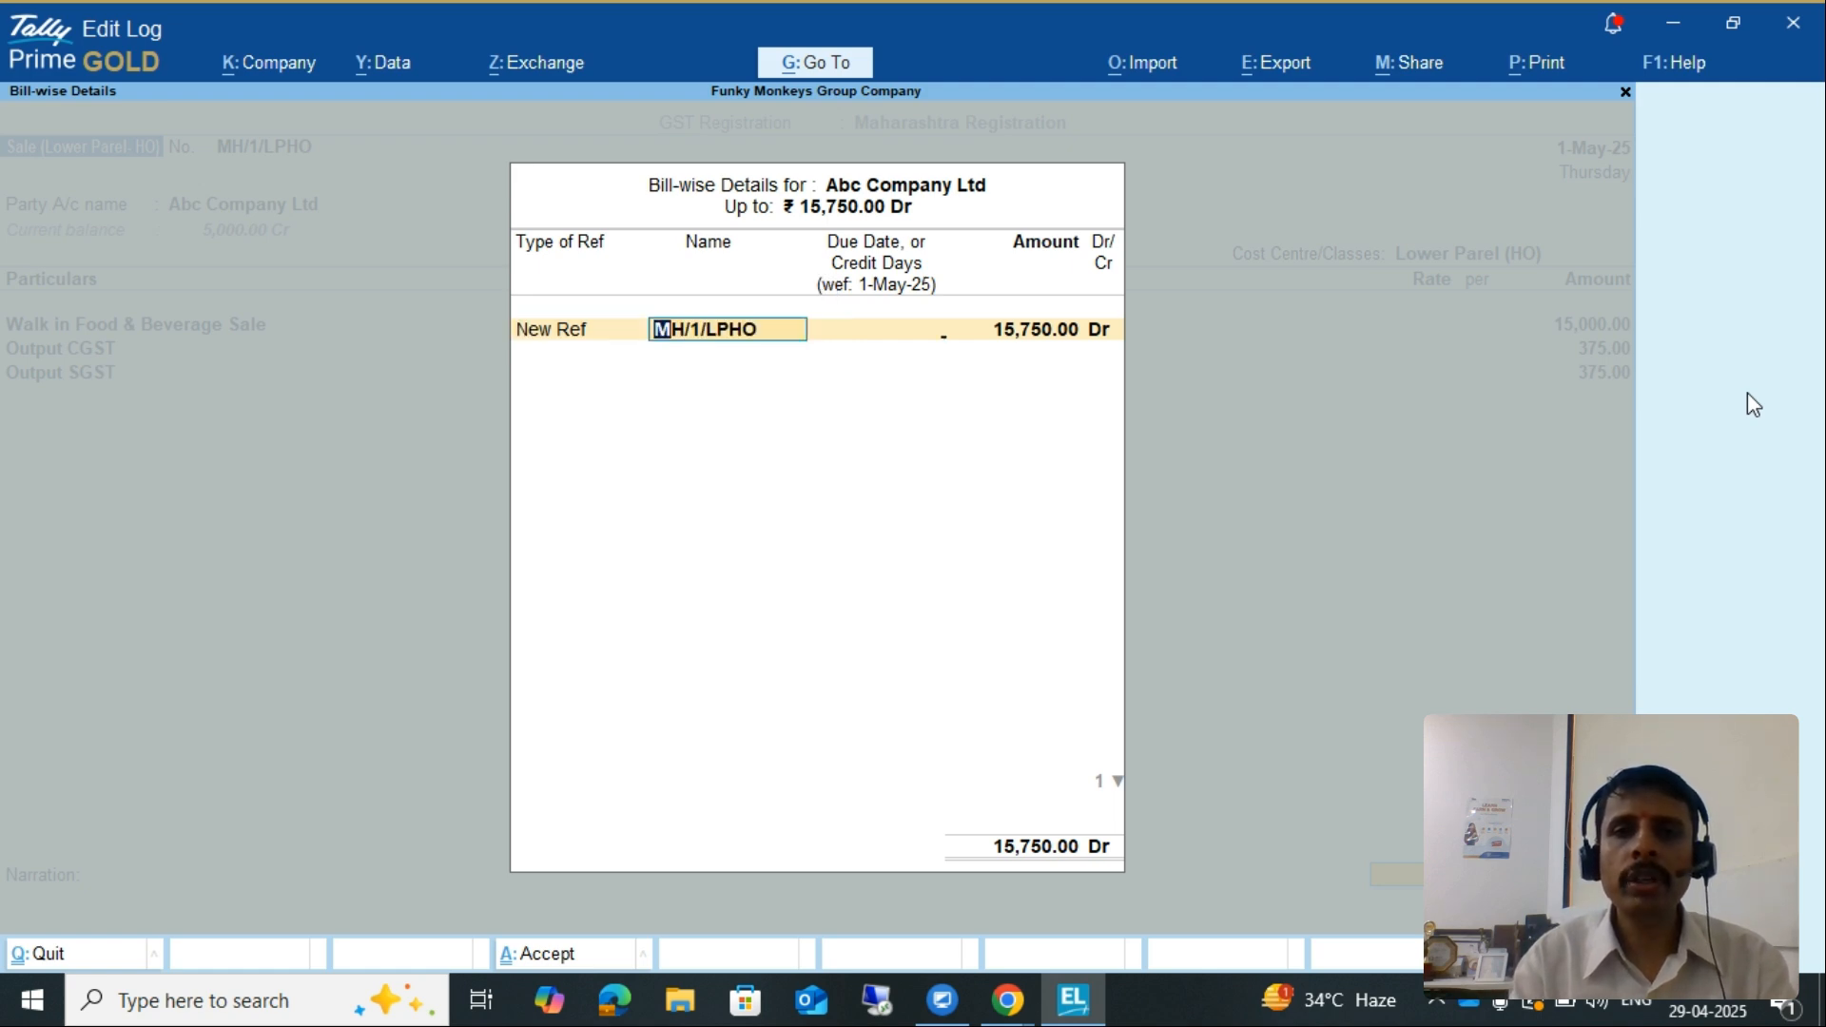
key(Return)
key(Return)
key(Return)
key(Return)
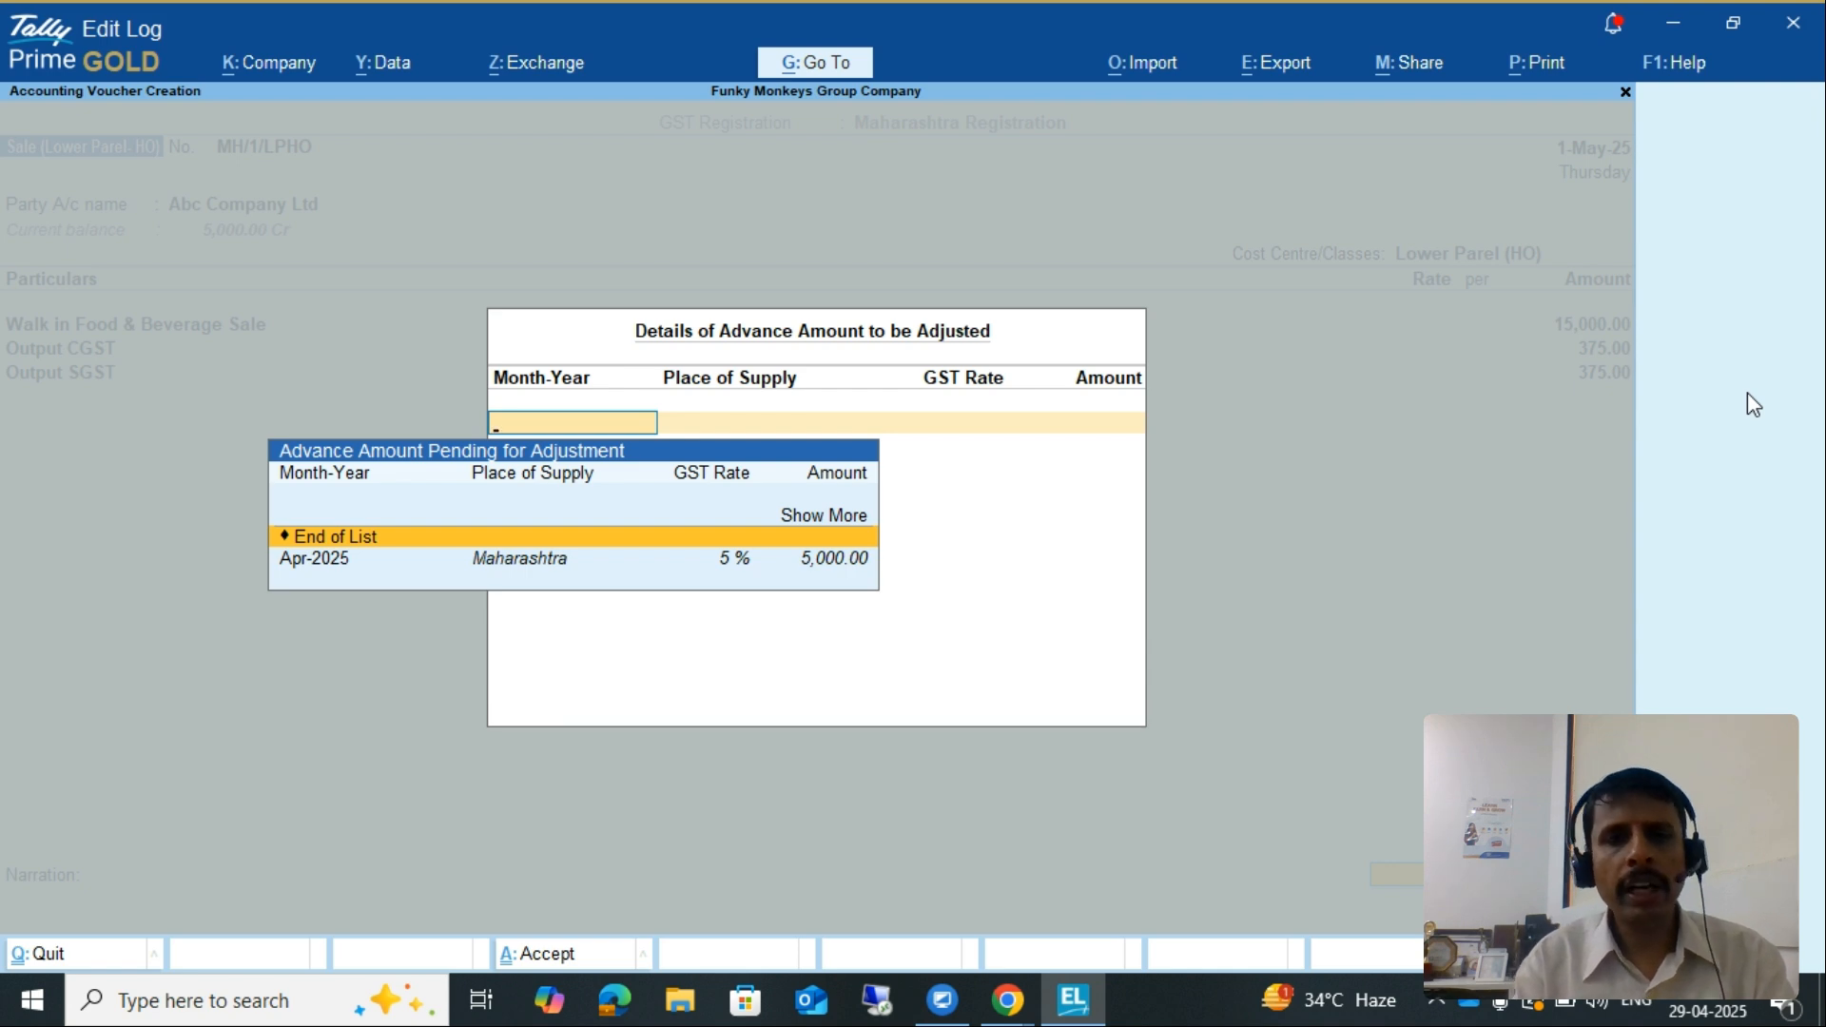
Adjust the pending Apr-2025 Maharashtra advance of 5,000.00 at 5% against this invoice and save the sales voucher
key(Down)
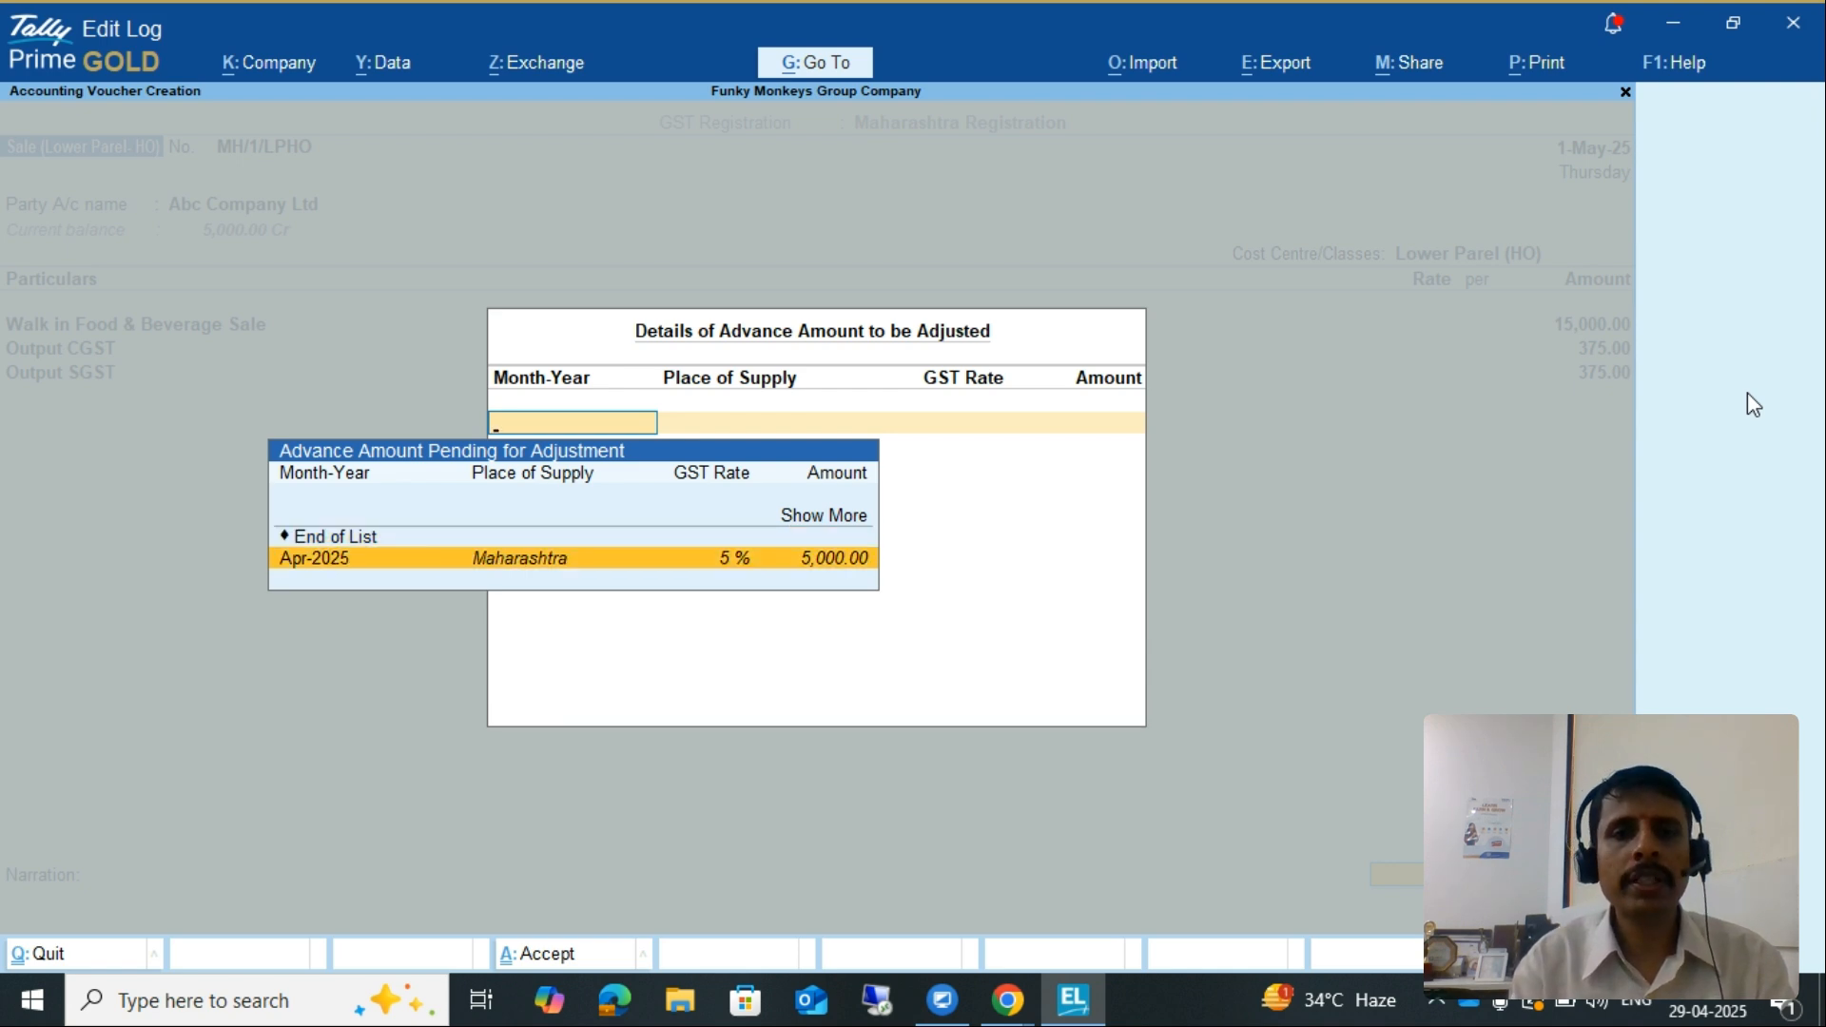
key(Return)
key(Return)
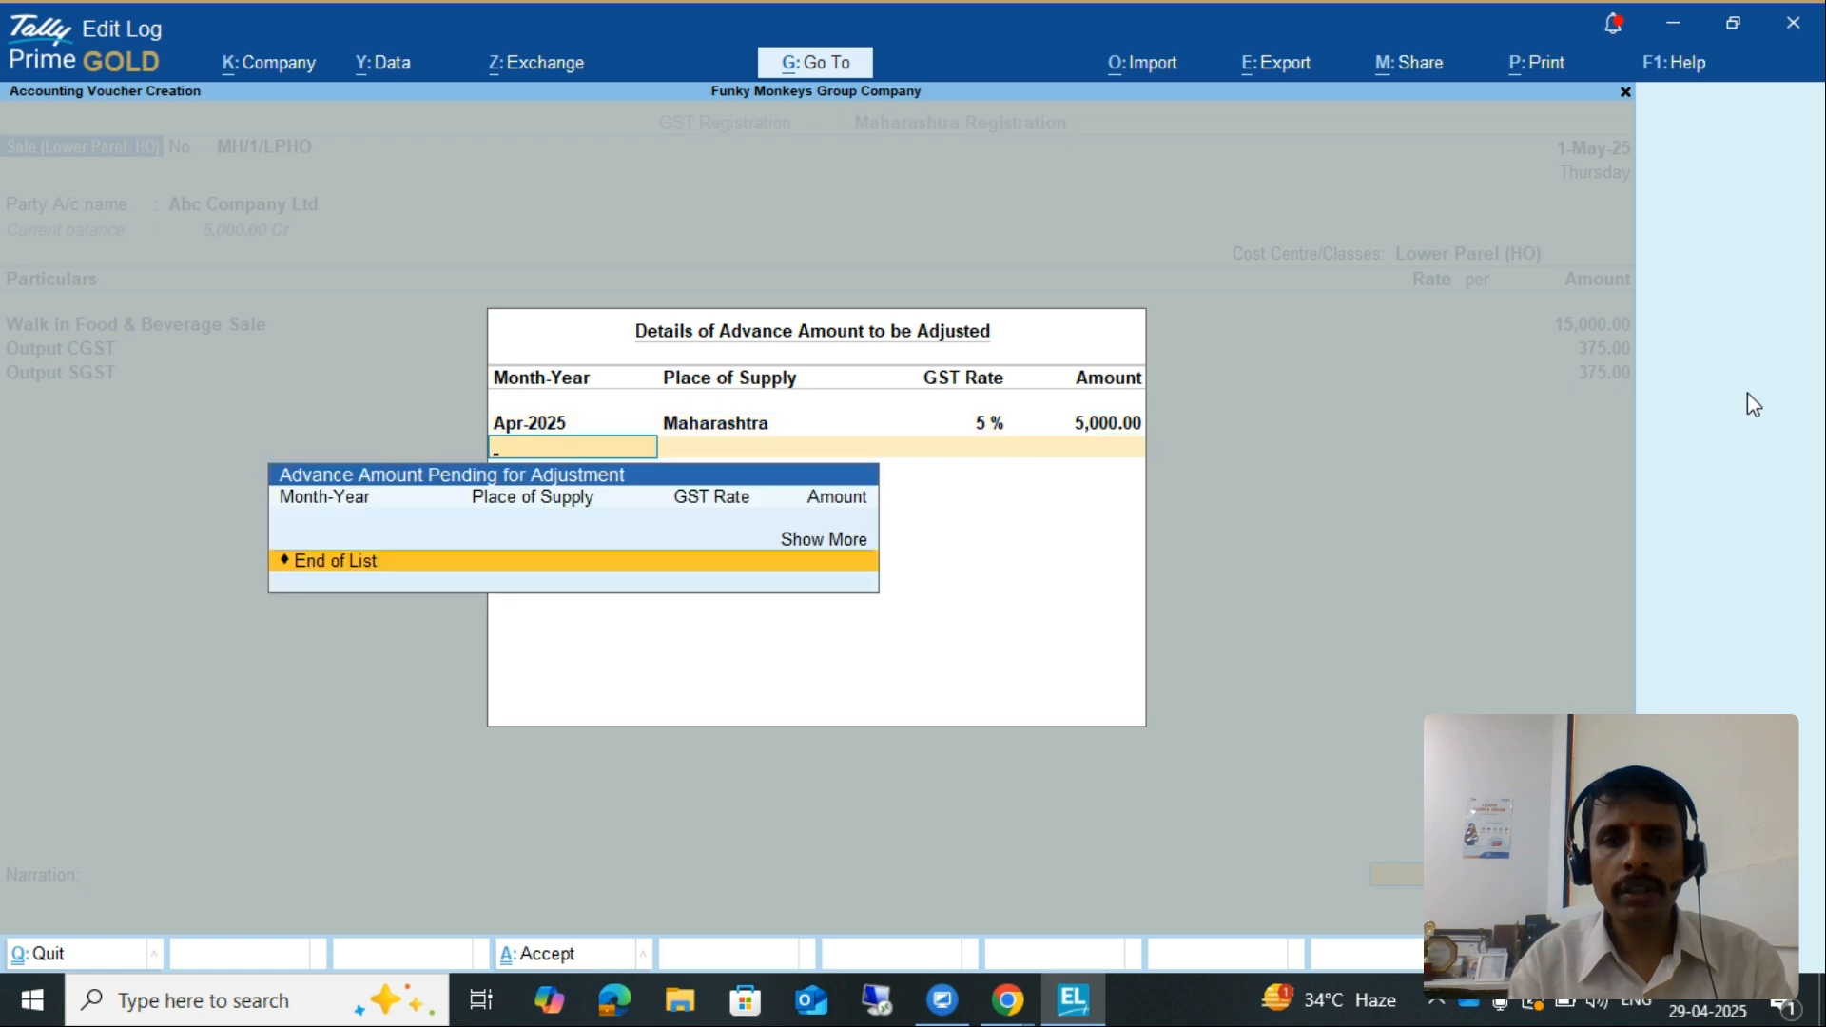
key(Return)
key(Return)
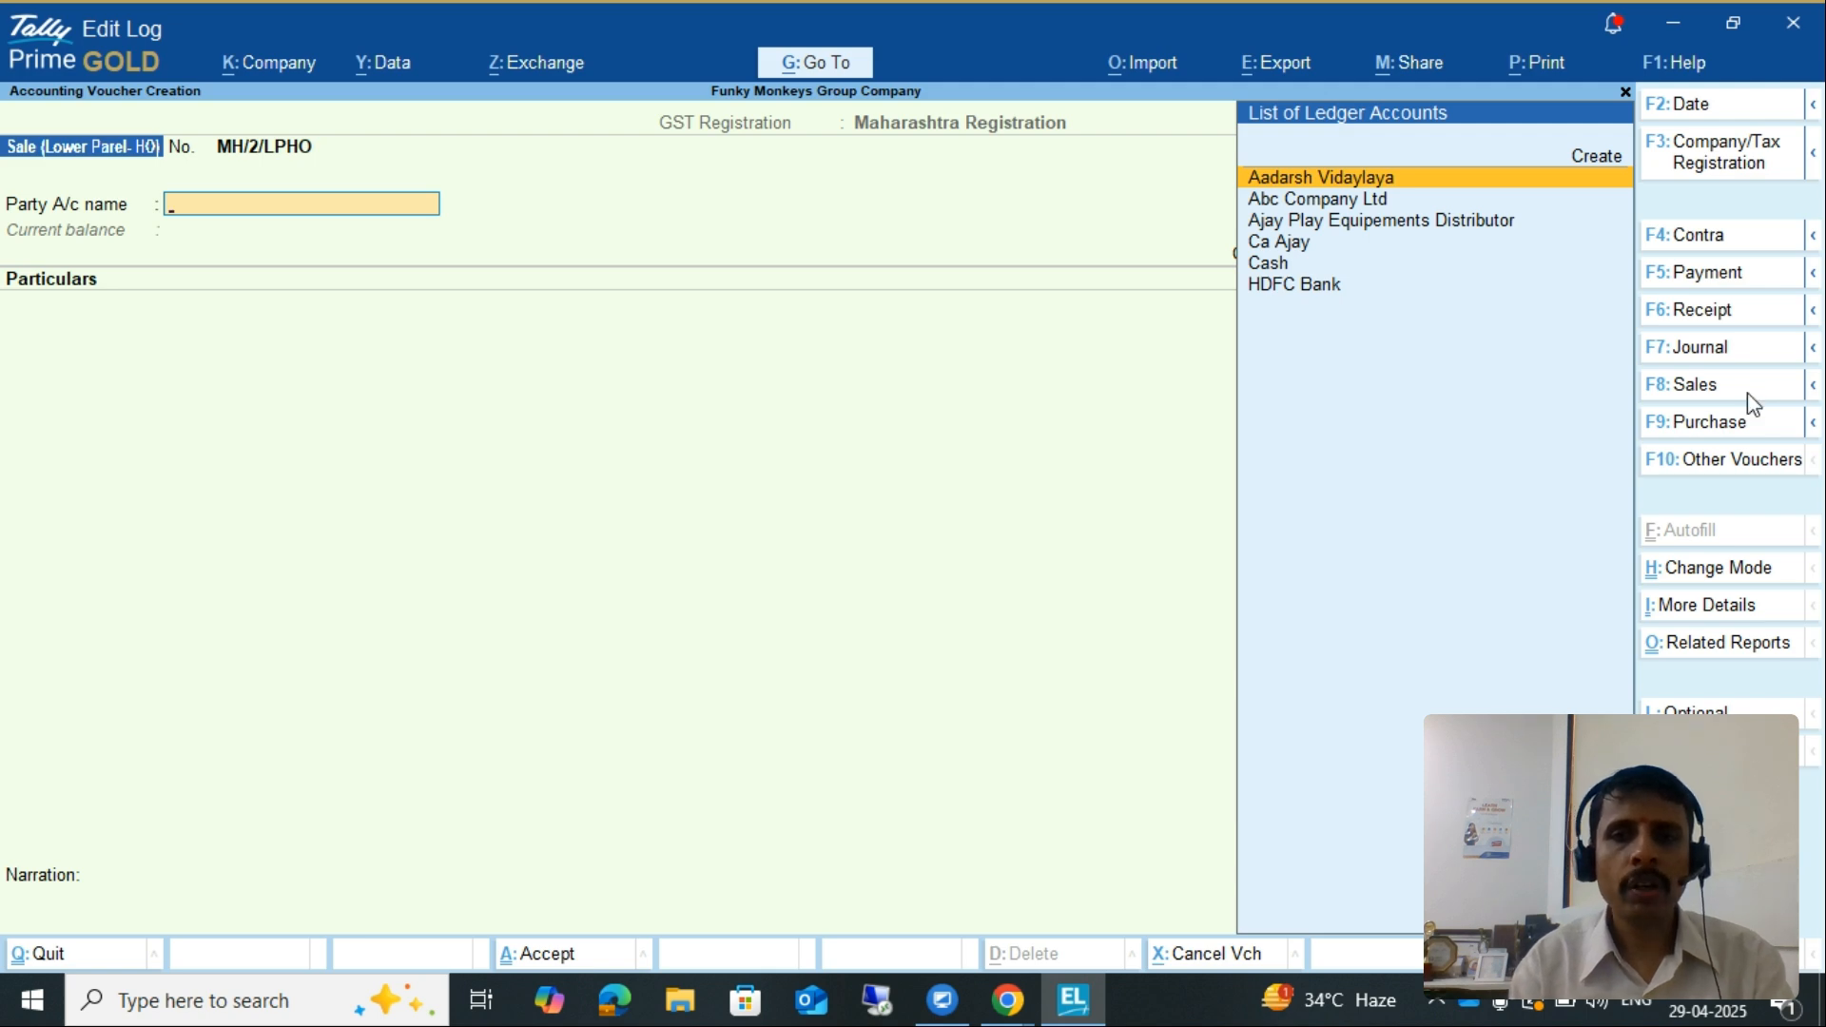
Leave sales voucher entry and open the GSTR-1 return from the statutory GST reports
key(Escape)
key(Escape)
key(Up)
key(Up)
key(Up)
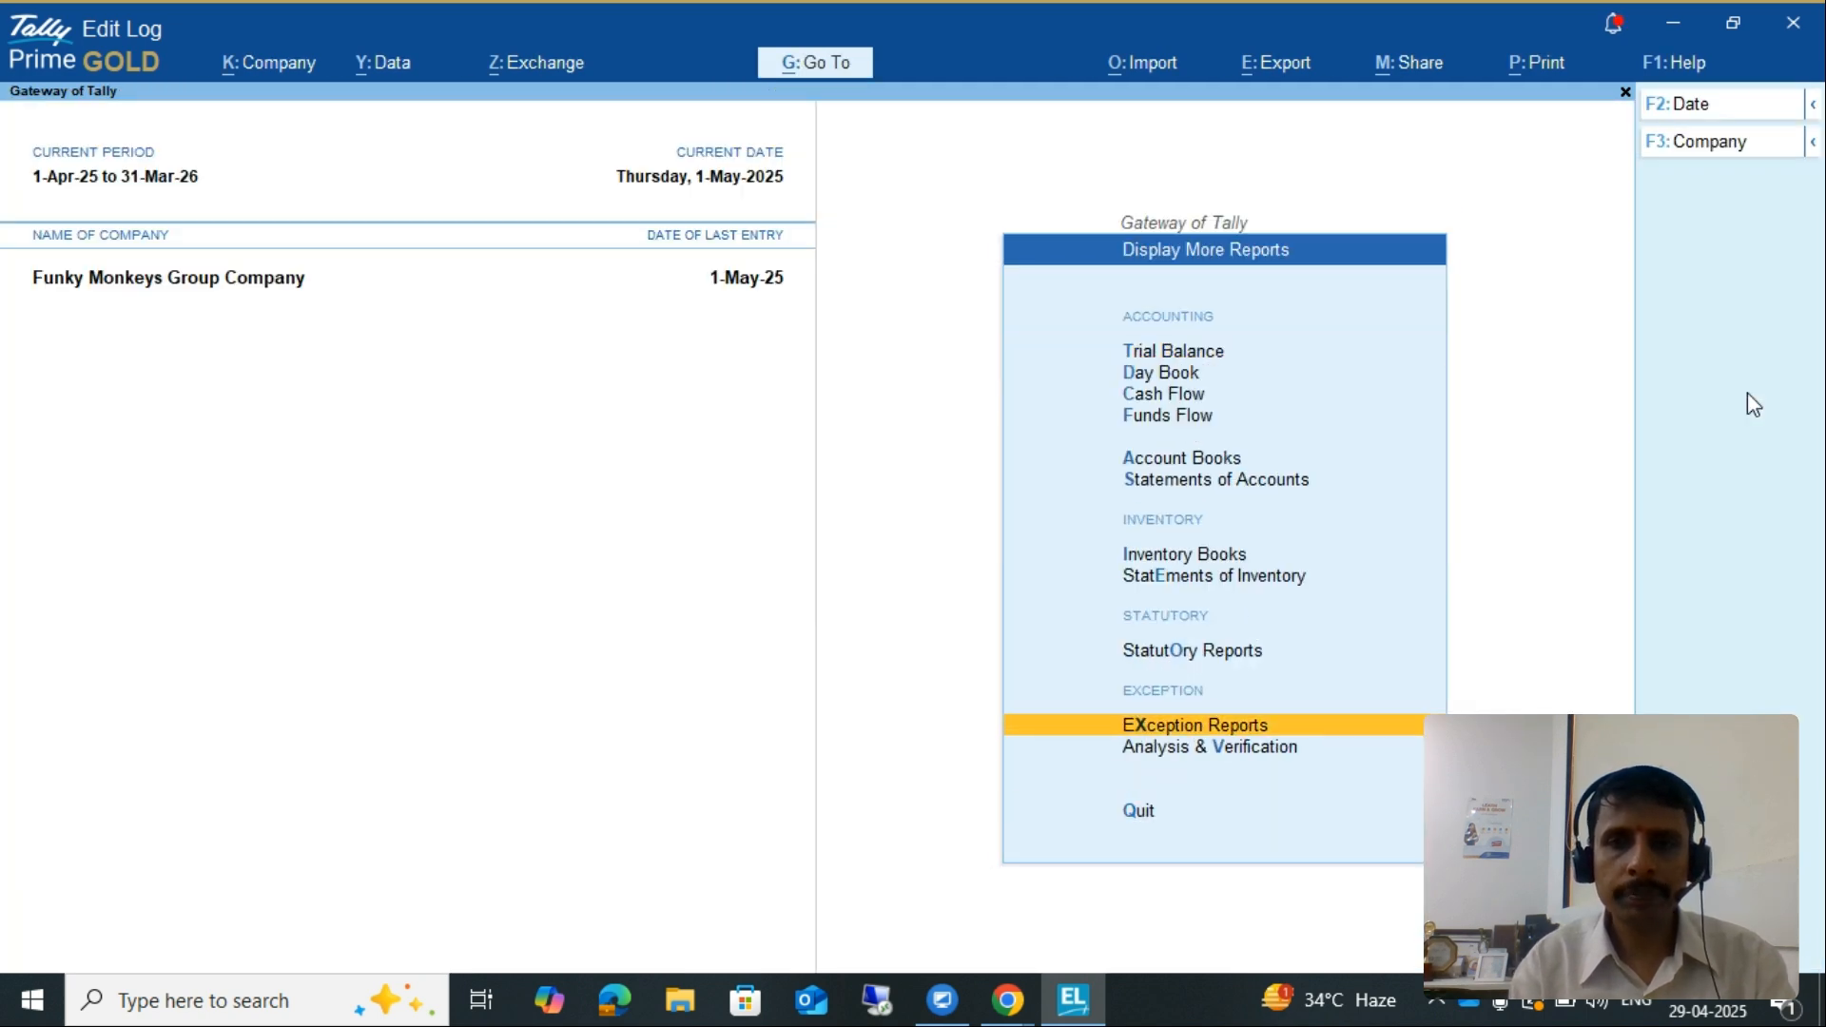
key(Return)
key(Return)
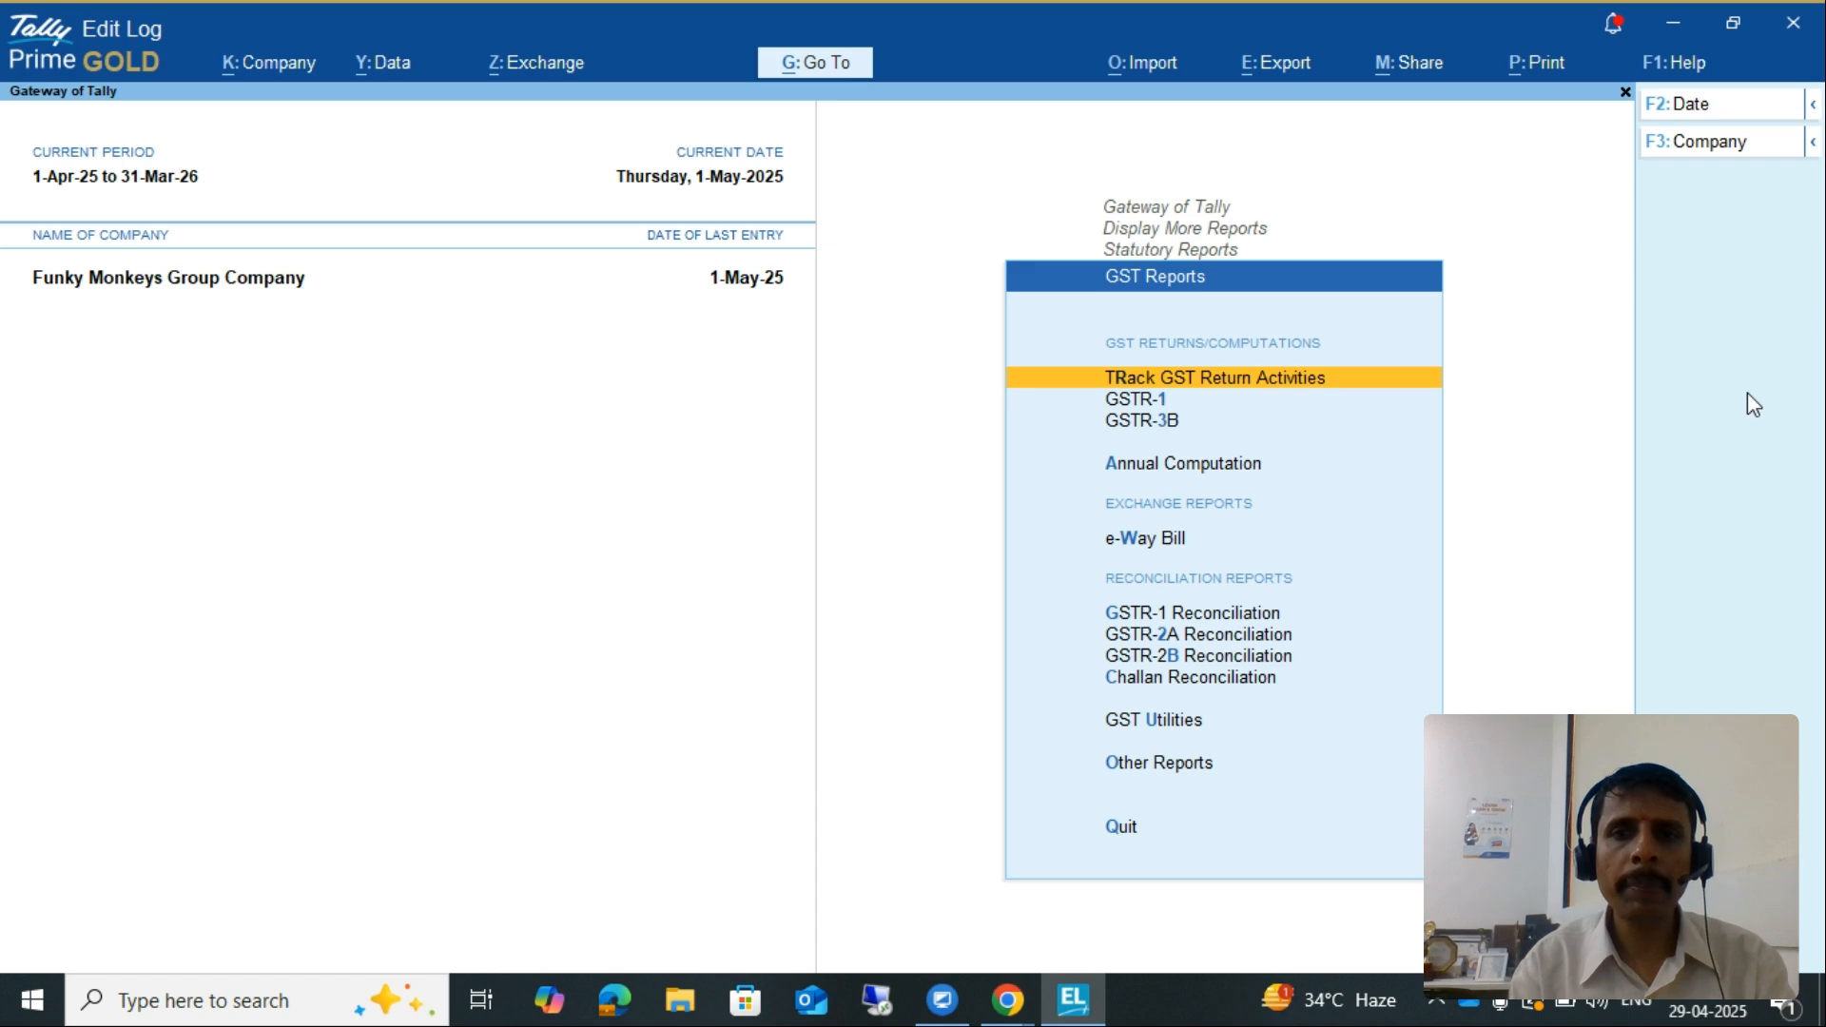
key(Down)
key(Return)
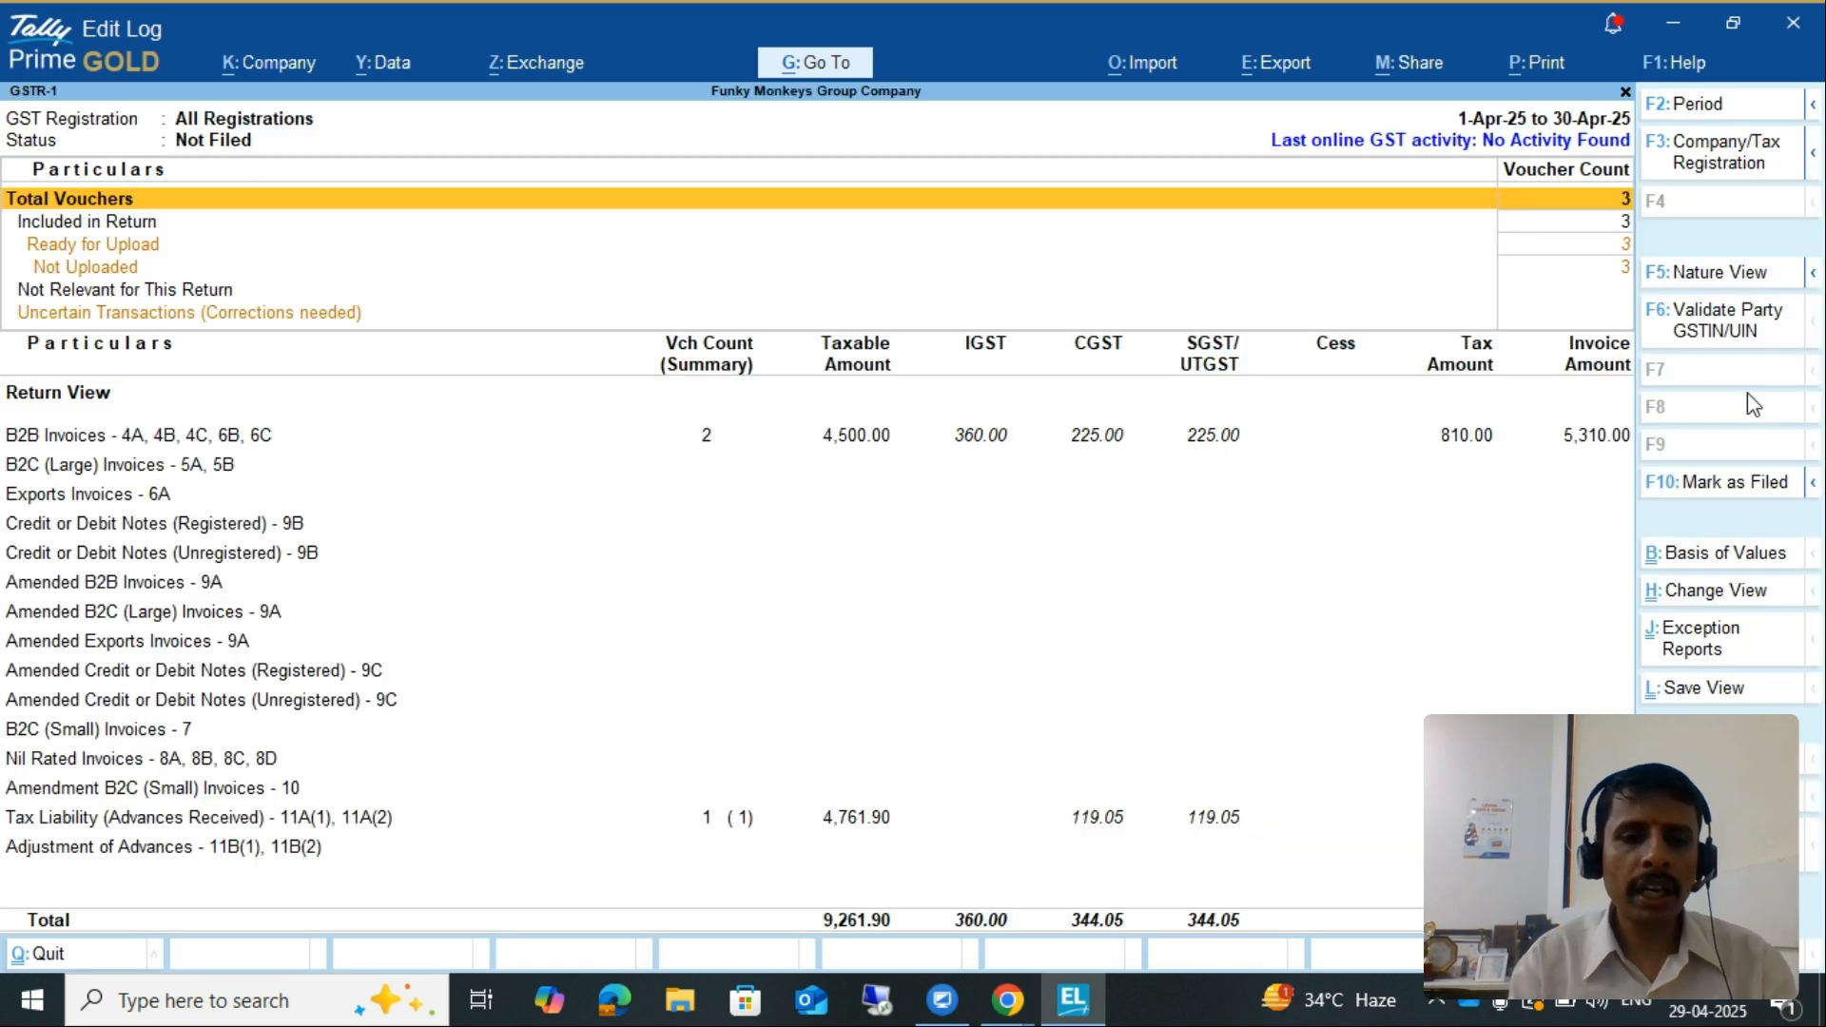
Set the GSTR-1 return period from 1-5-2025 to 31-5-25
key(F2)
text(1-)
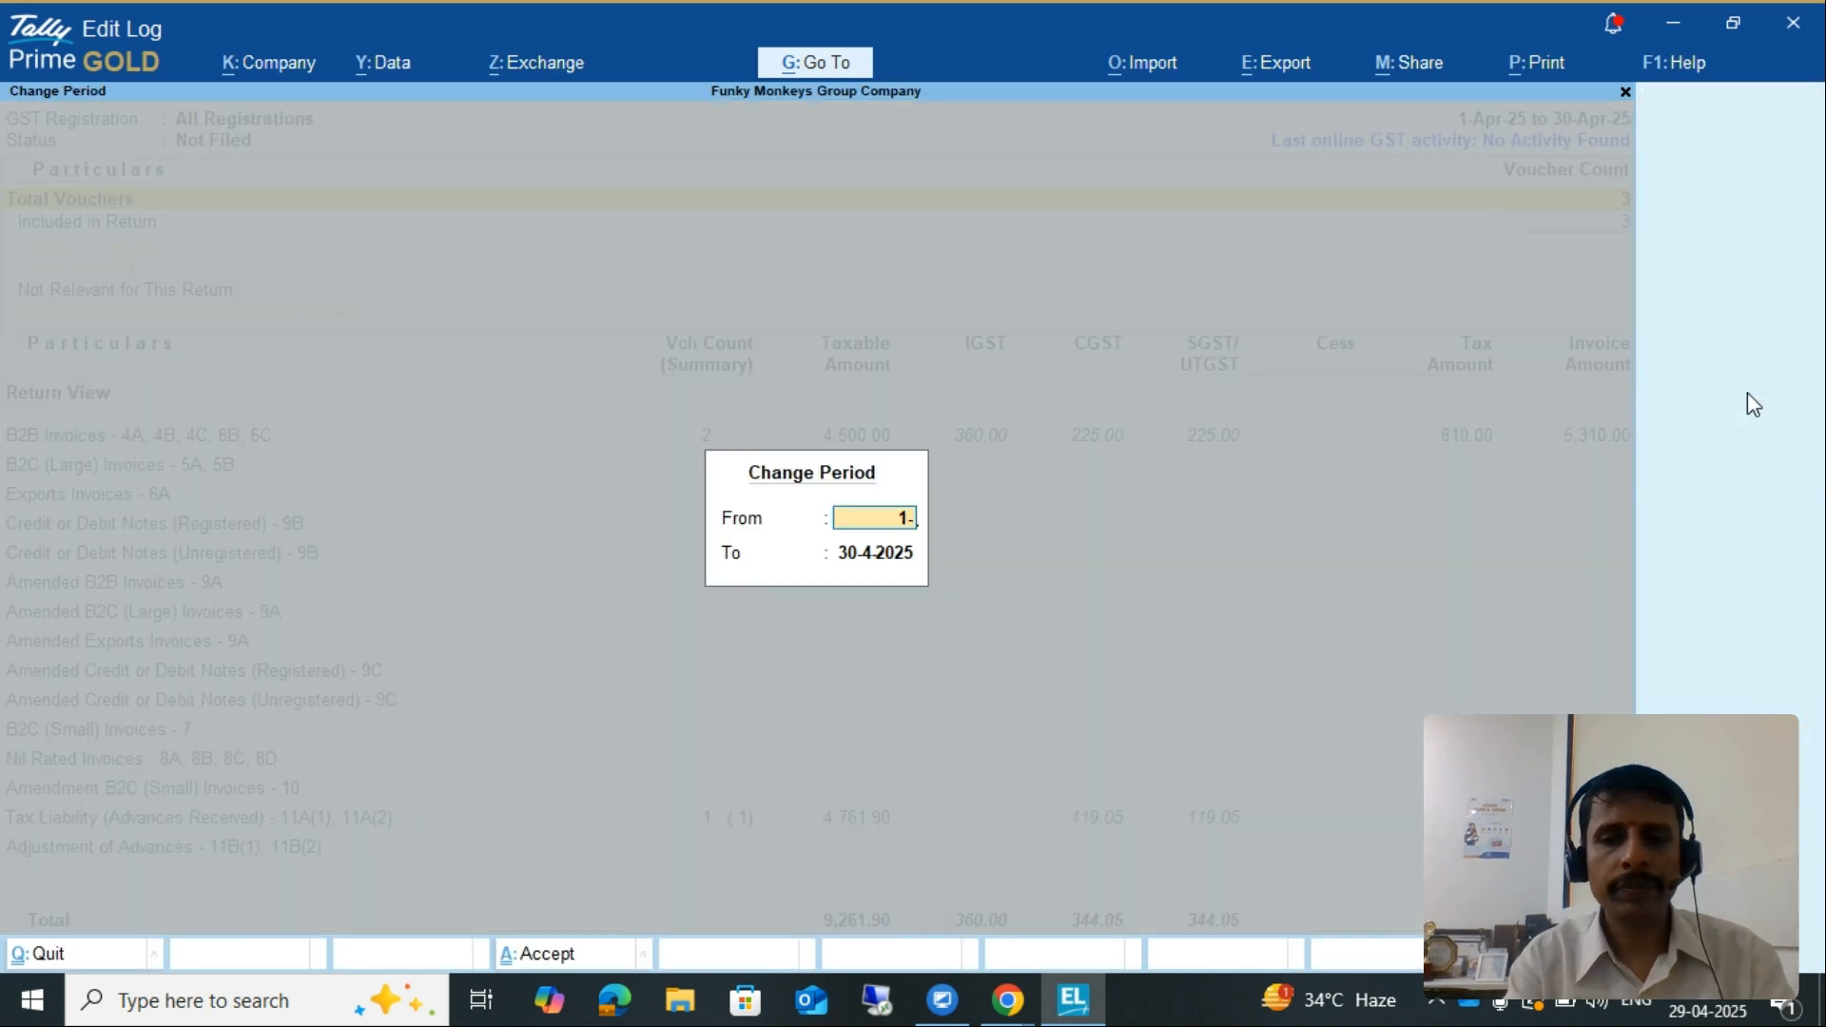
text(5-)
key(Return)
text(3)
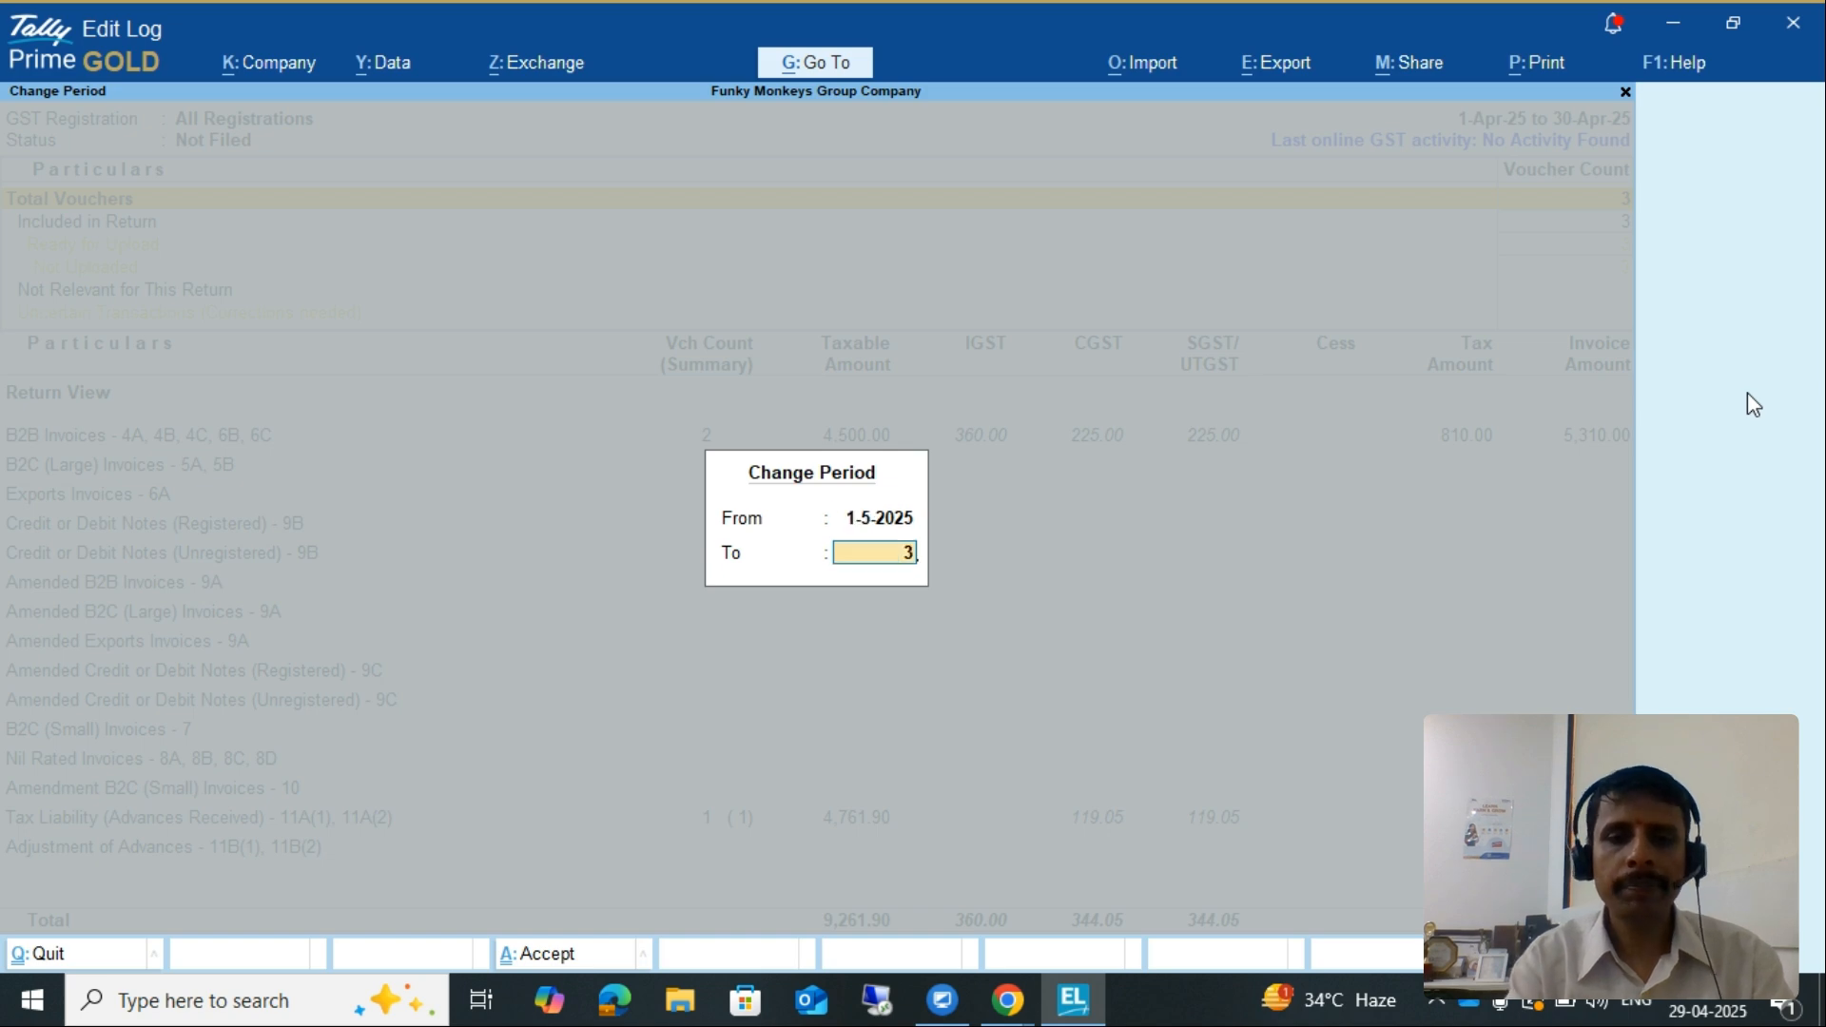
text(1-5-2)
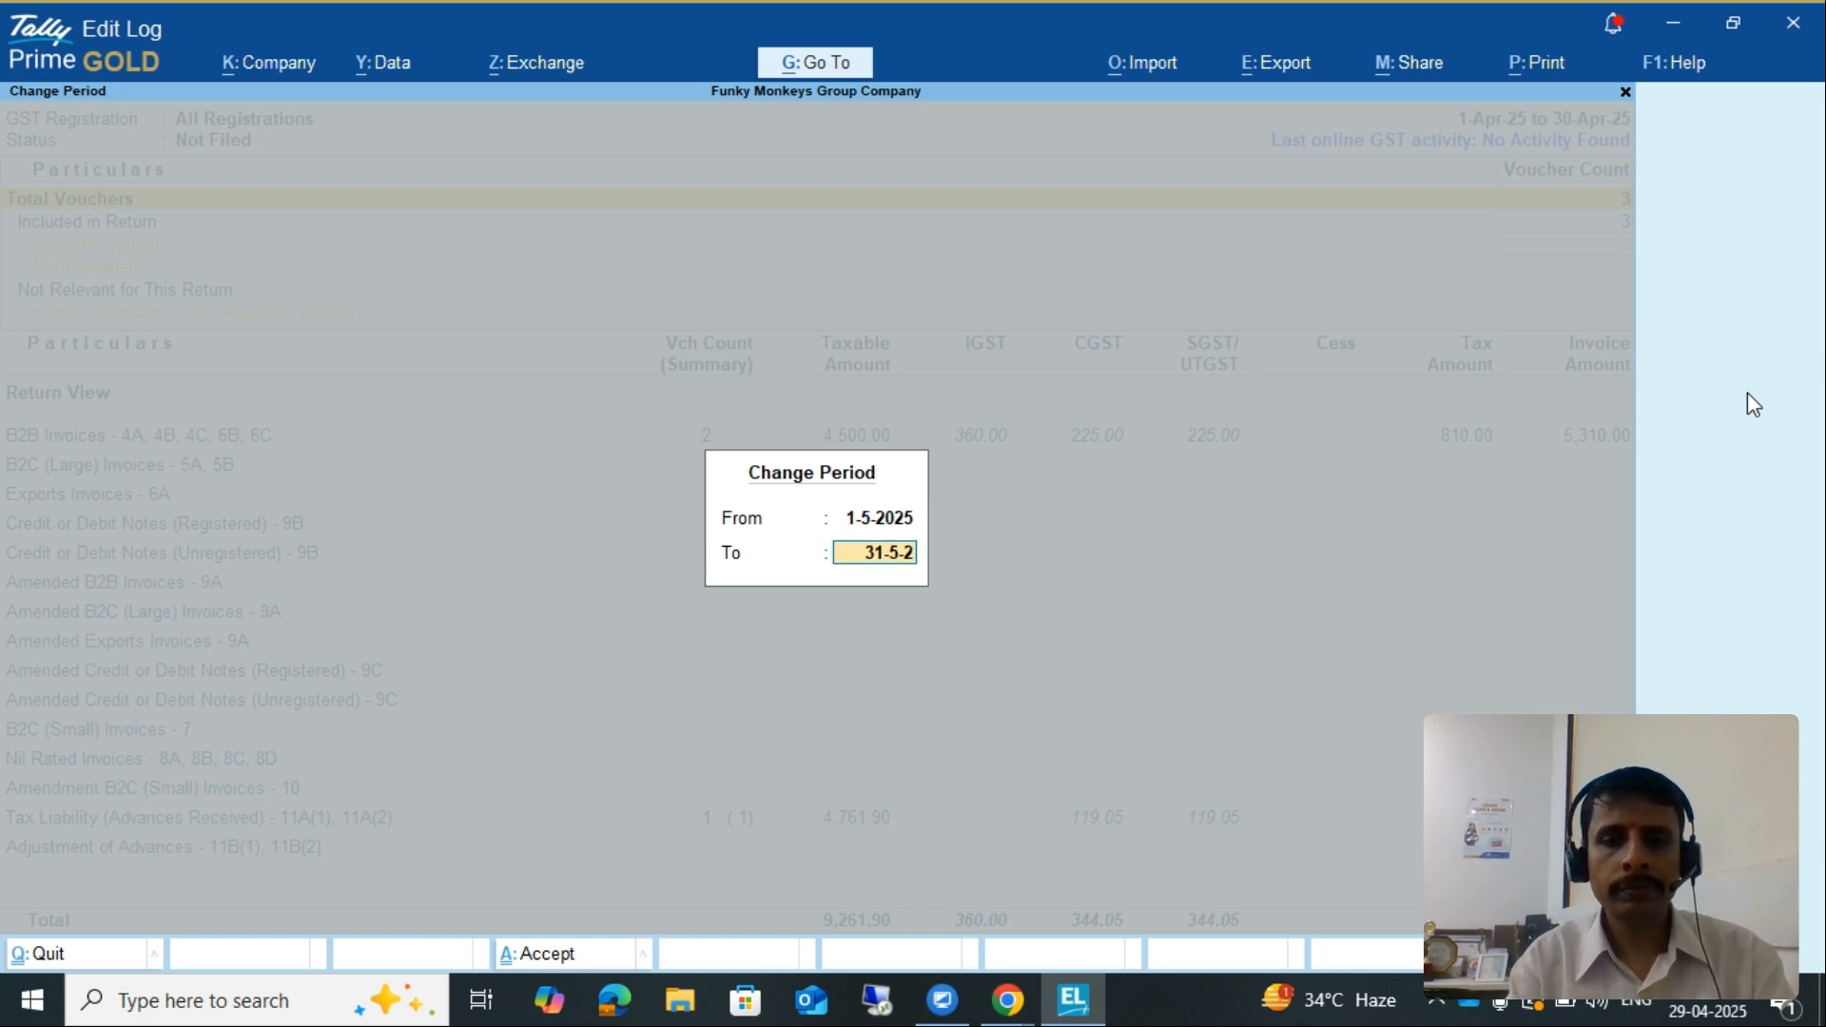
text(5)
key(Return)
Open the details of Adjustment of Advances - 11B(1), 11B(2) in the May GSTR-1 return to check the adjusted advance
key(Down)
key(Down)
key(Down)
key(Down)
key(Down)
key(Down)
key(Down)
key(Down)
key(Down)
key(Down)
key(Down)
key(Down)
key(Down)
key(Down)
key(Down)
key(Down)
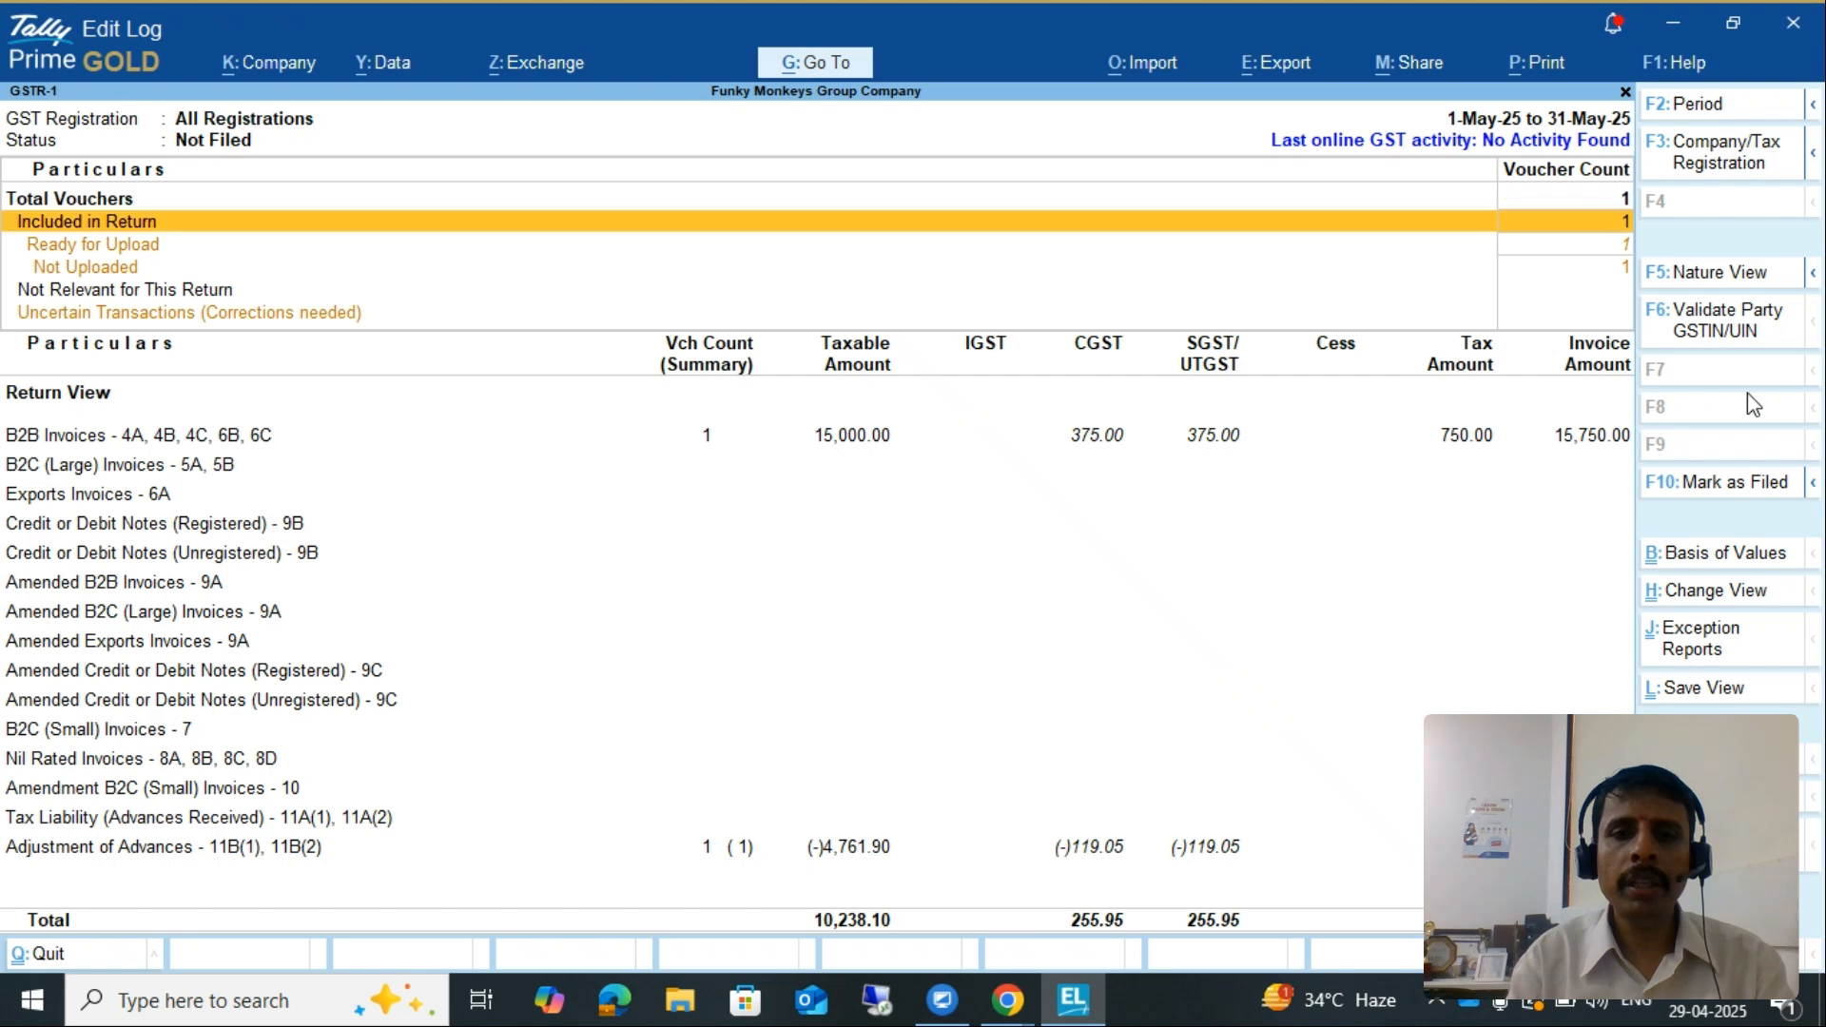
key(Down)
key(Down)
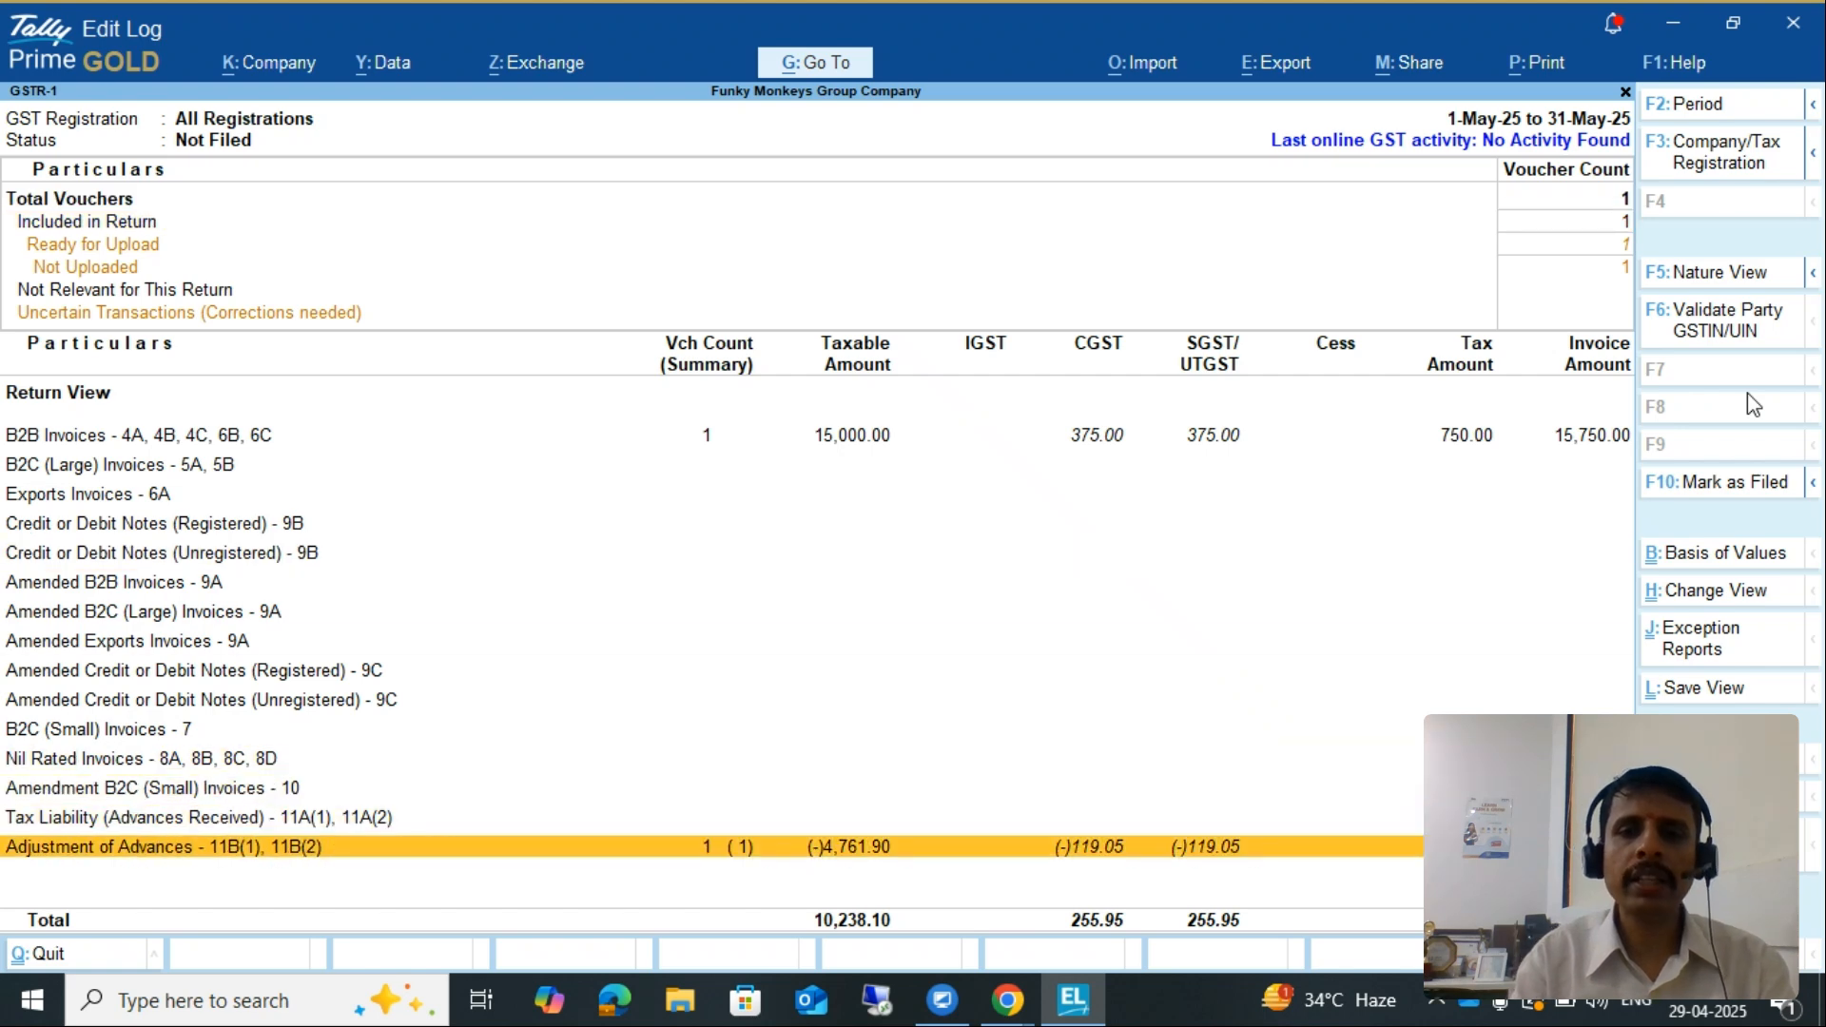
key(Return)
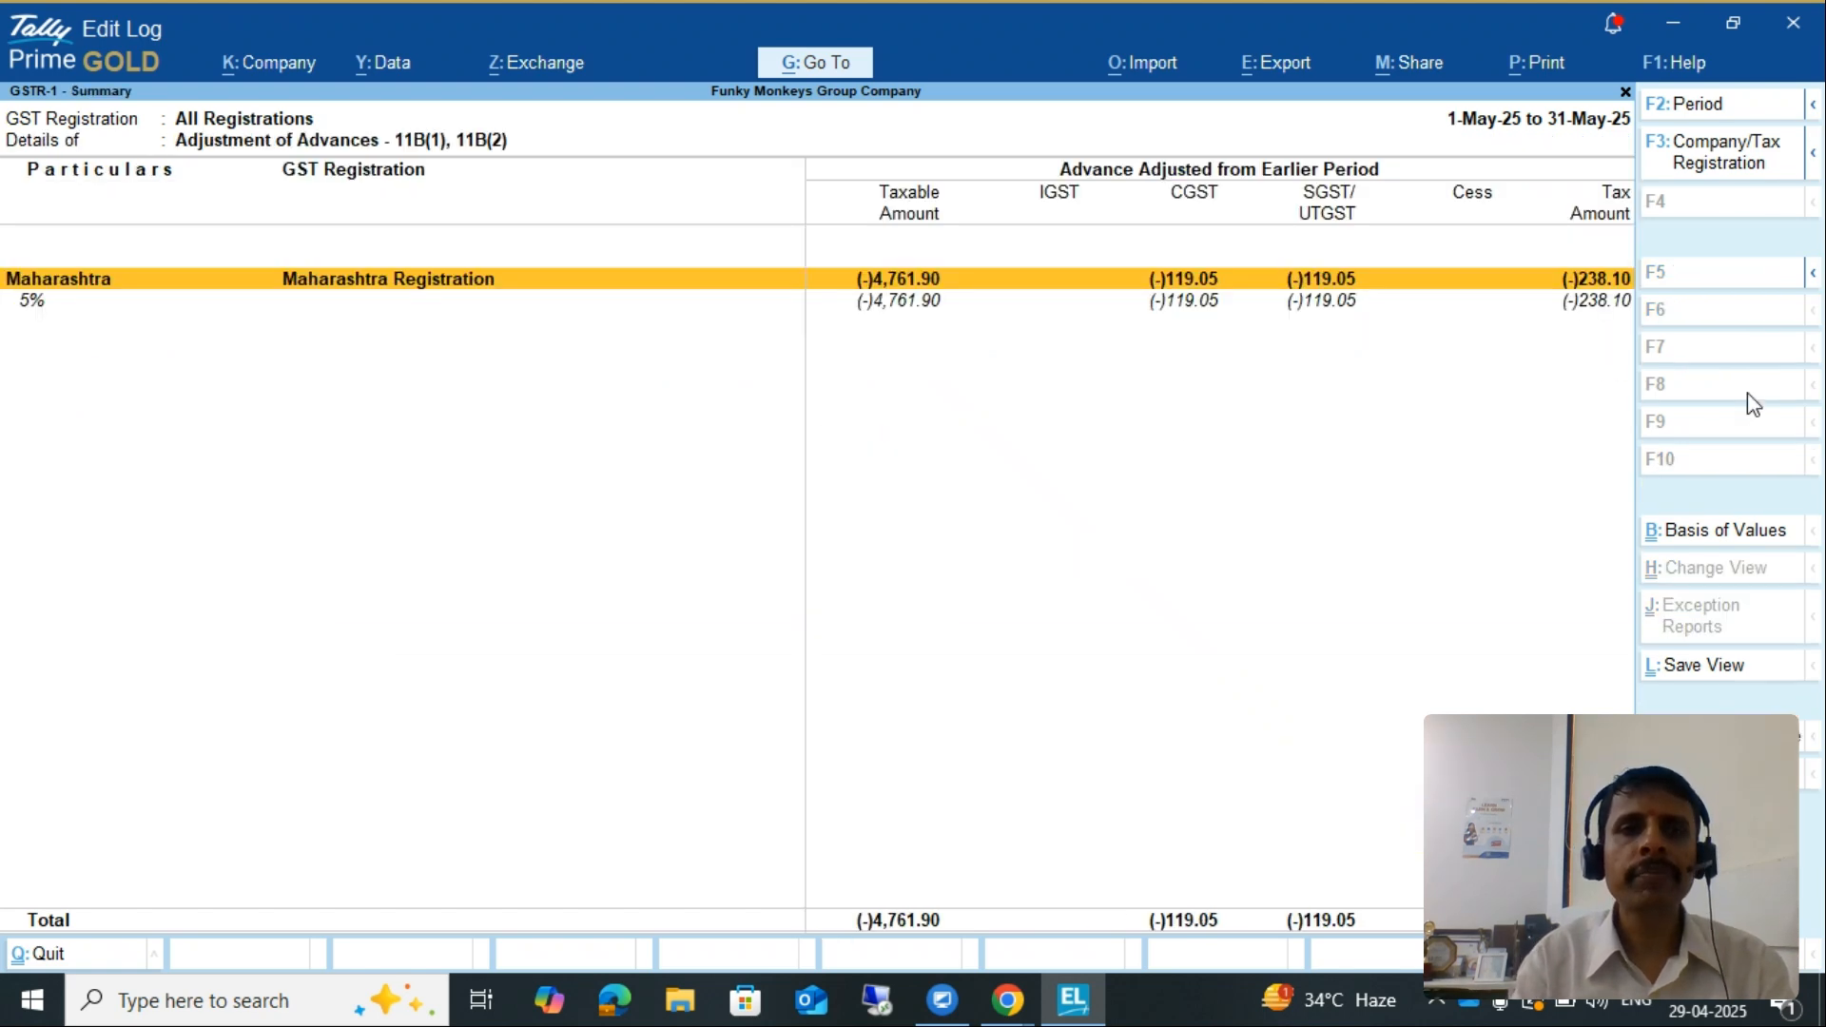
Return to the GSTR-1 summary and review the remaining sections around the Adjustment of Advances line
key(Escape)
key(Down)
key(Down)
key(Down)
key(Down)
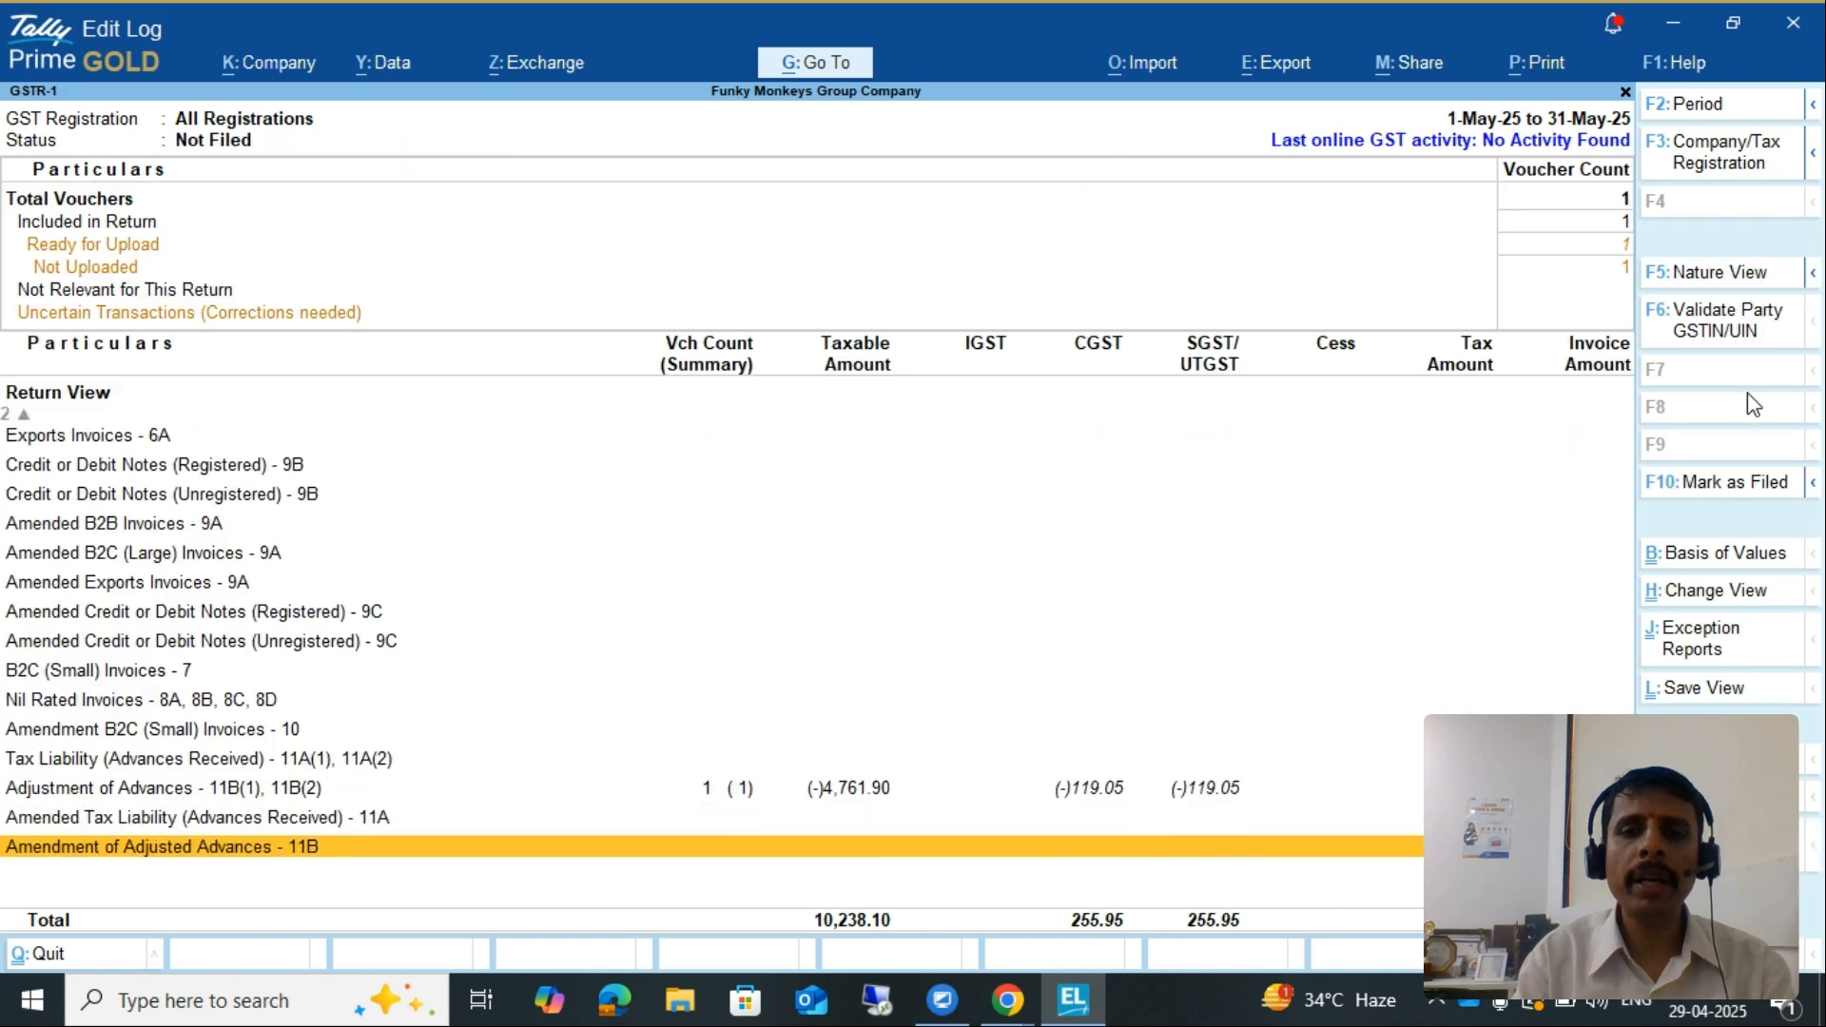
key(Up)
key(Up)
key(Up)
key(Up)
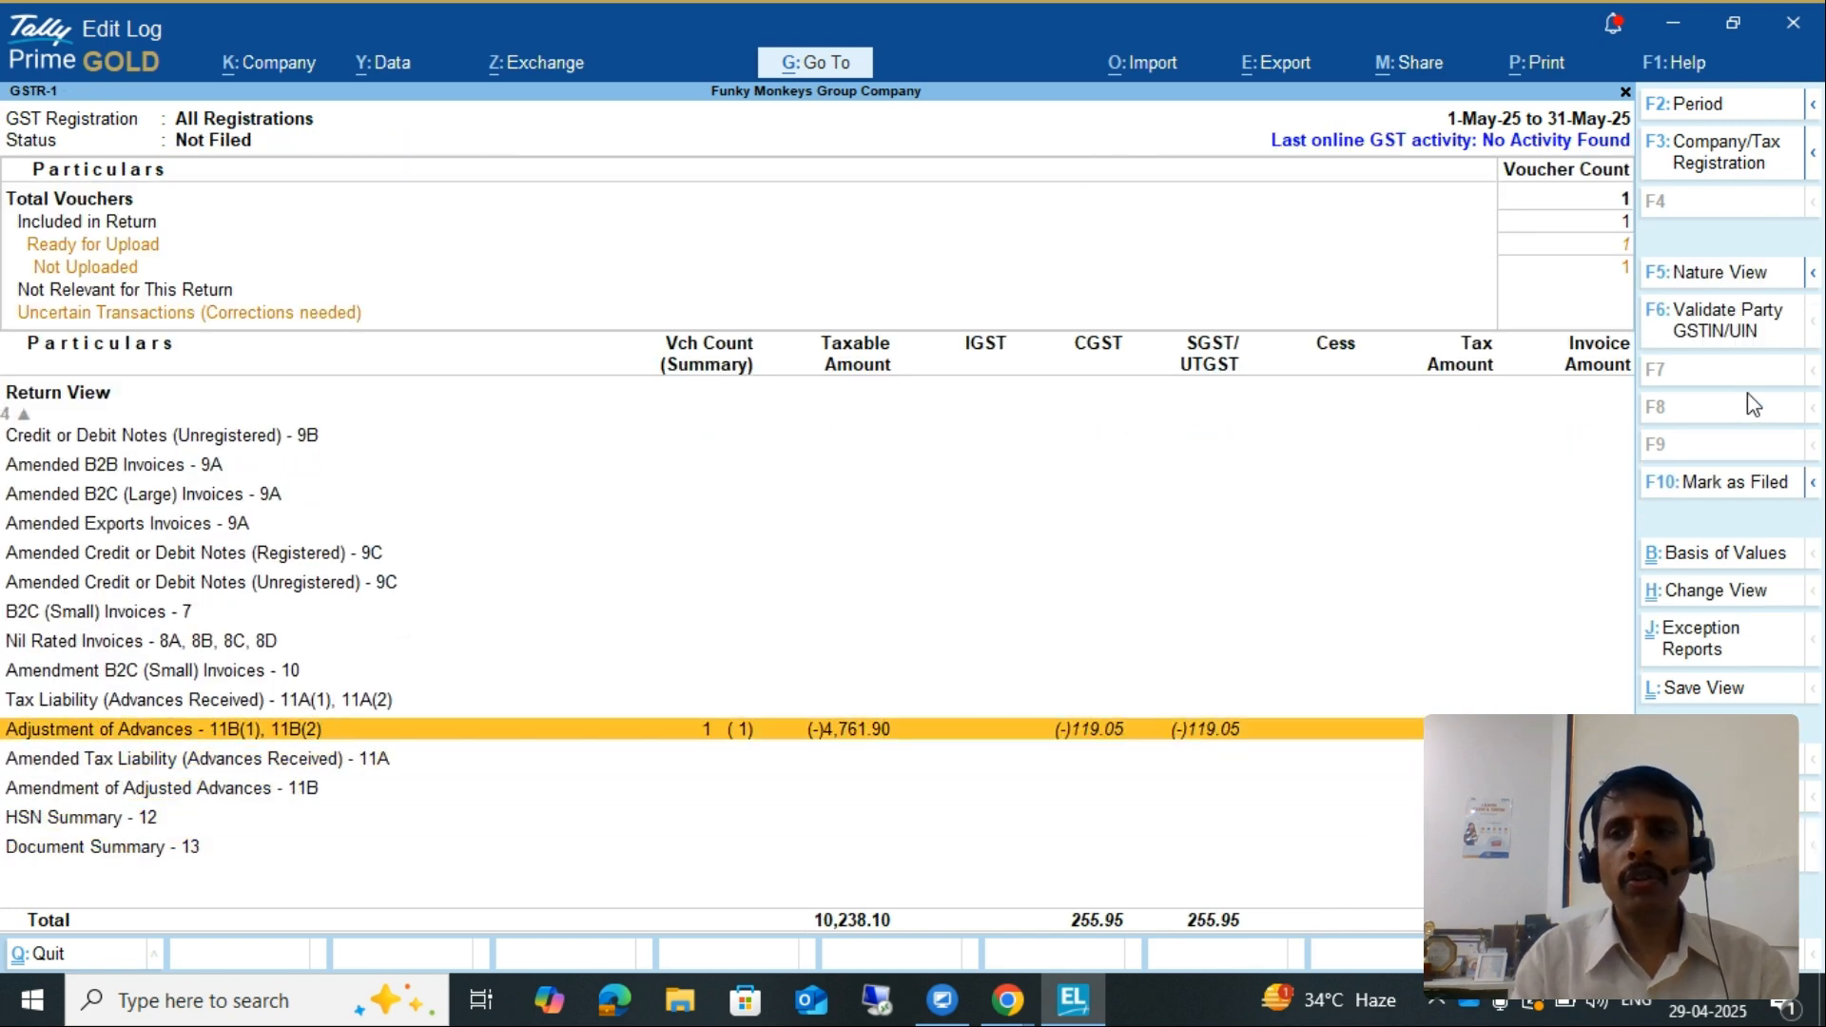
Close the GSTR-1 return and the report menus to get back to the Gateway of Tally
key(Escape)
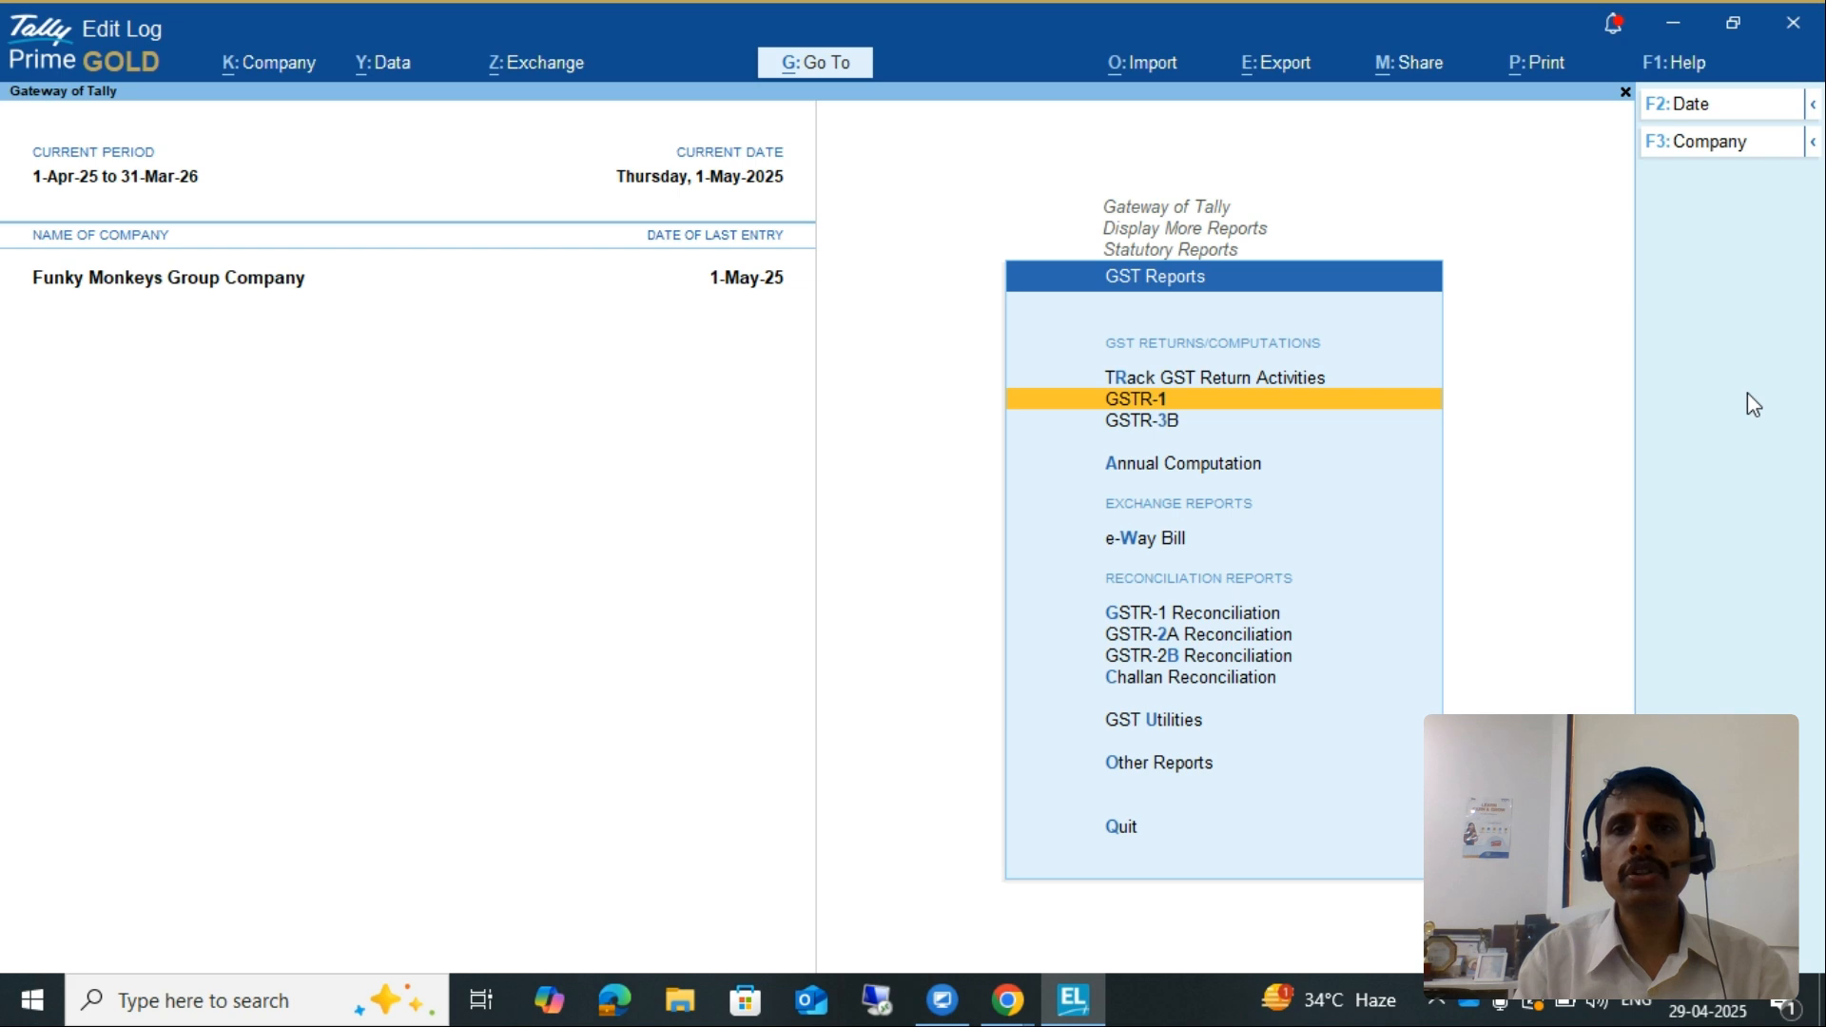
key(Escape)
key(Escape)
key(Escape)
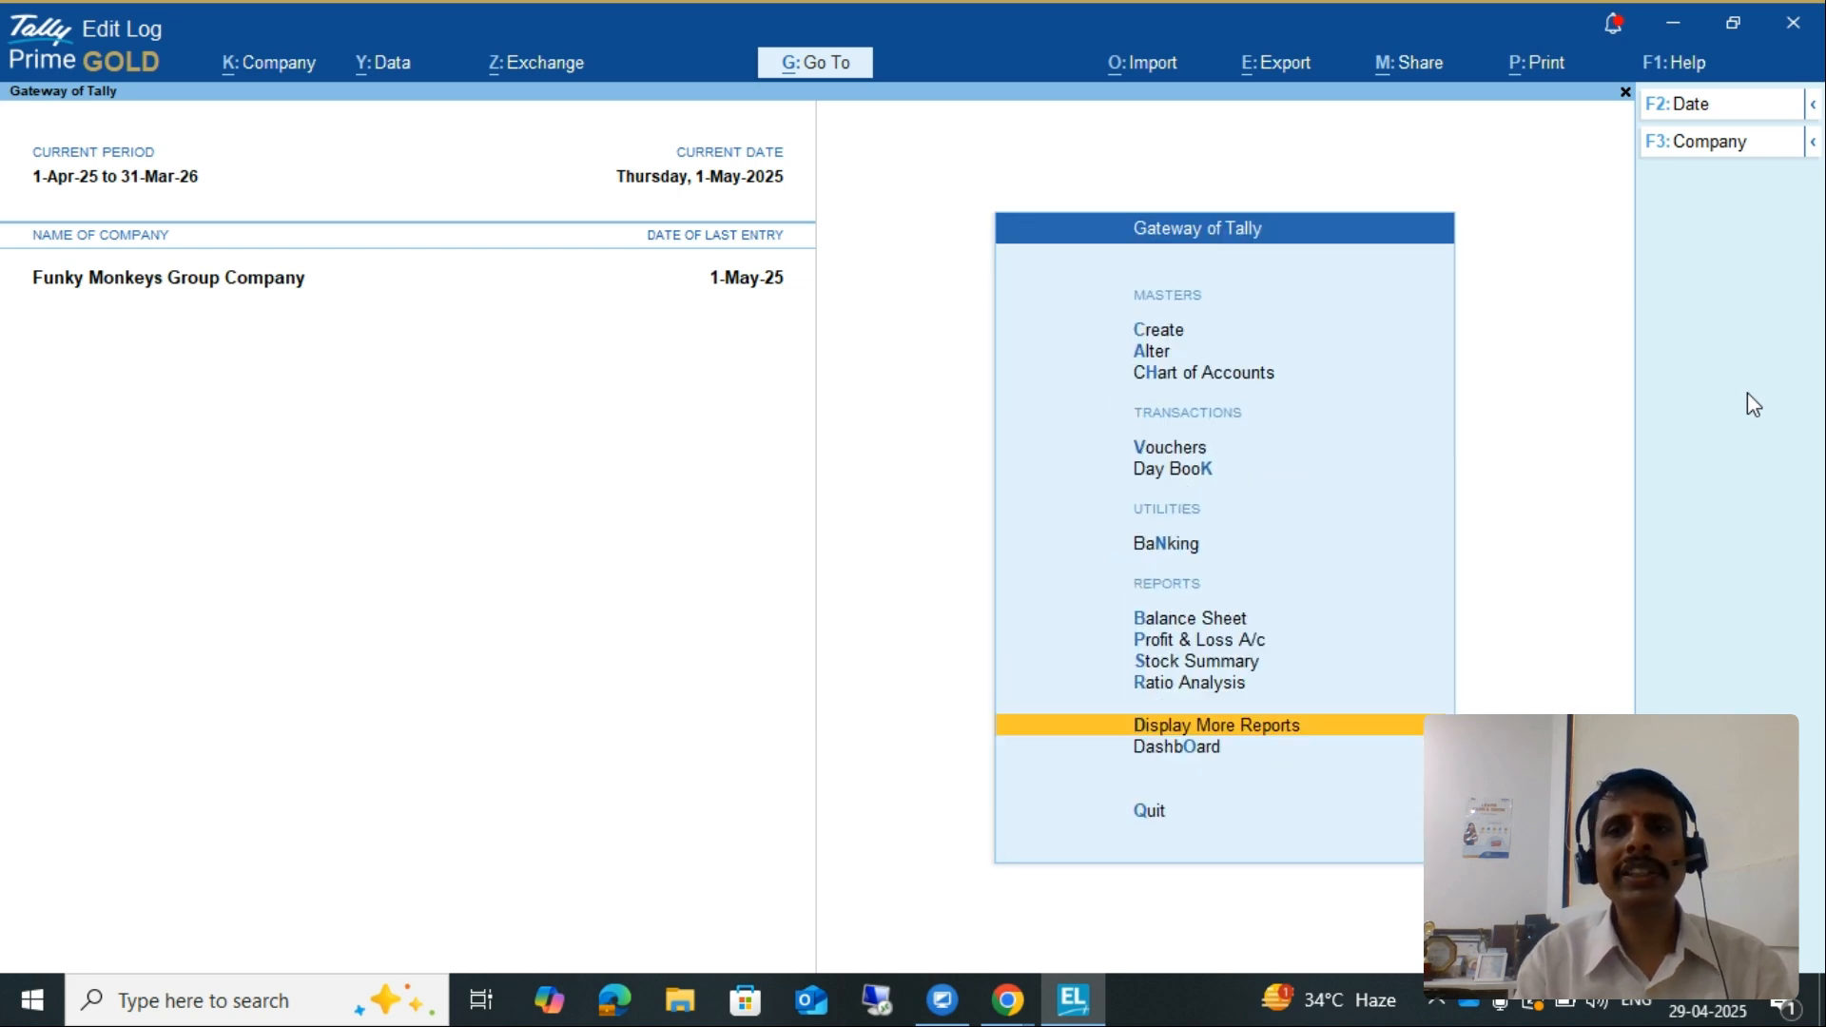
key(alt)
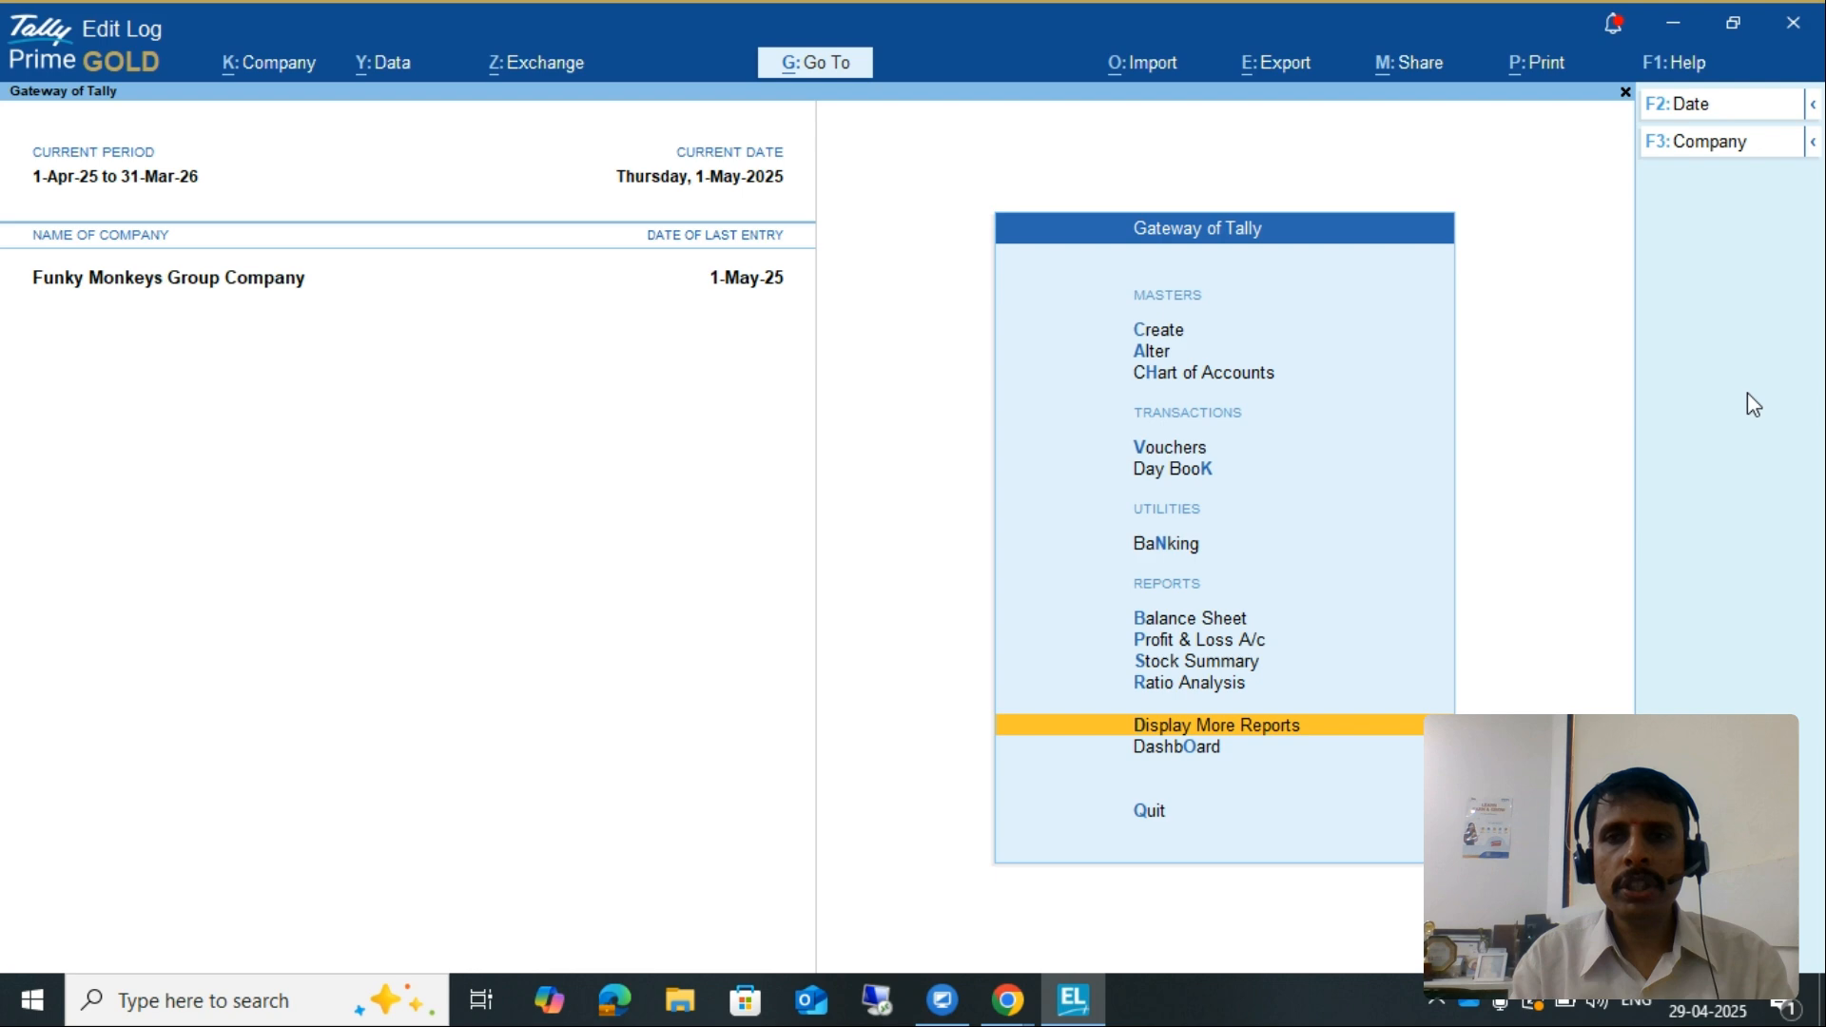
key(alt+Tab)
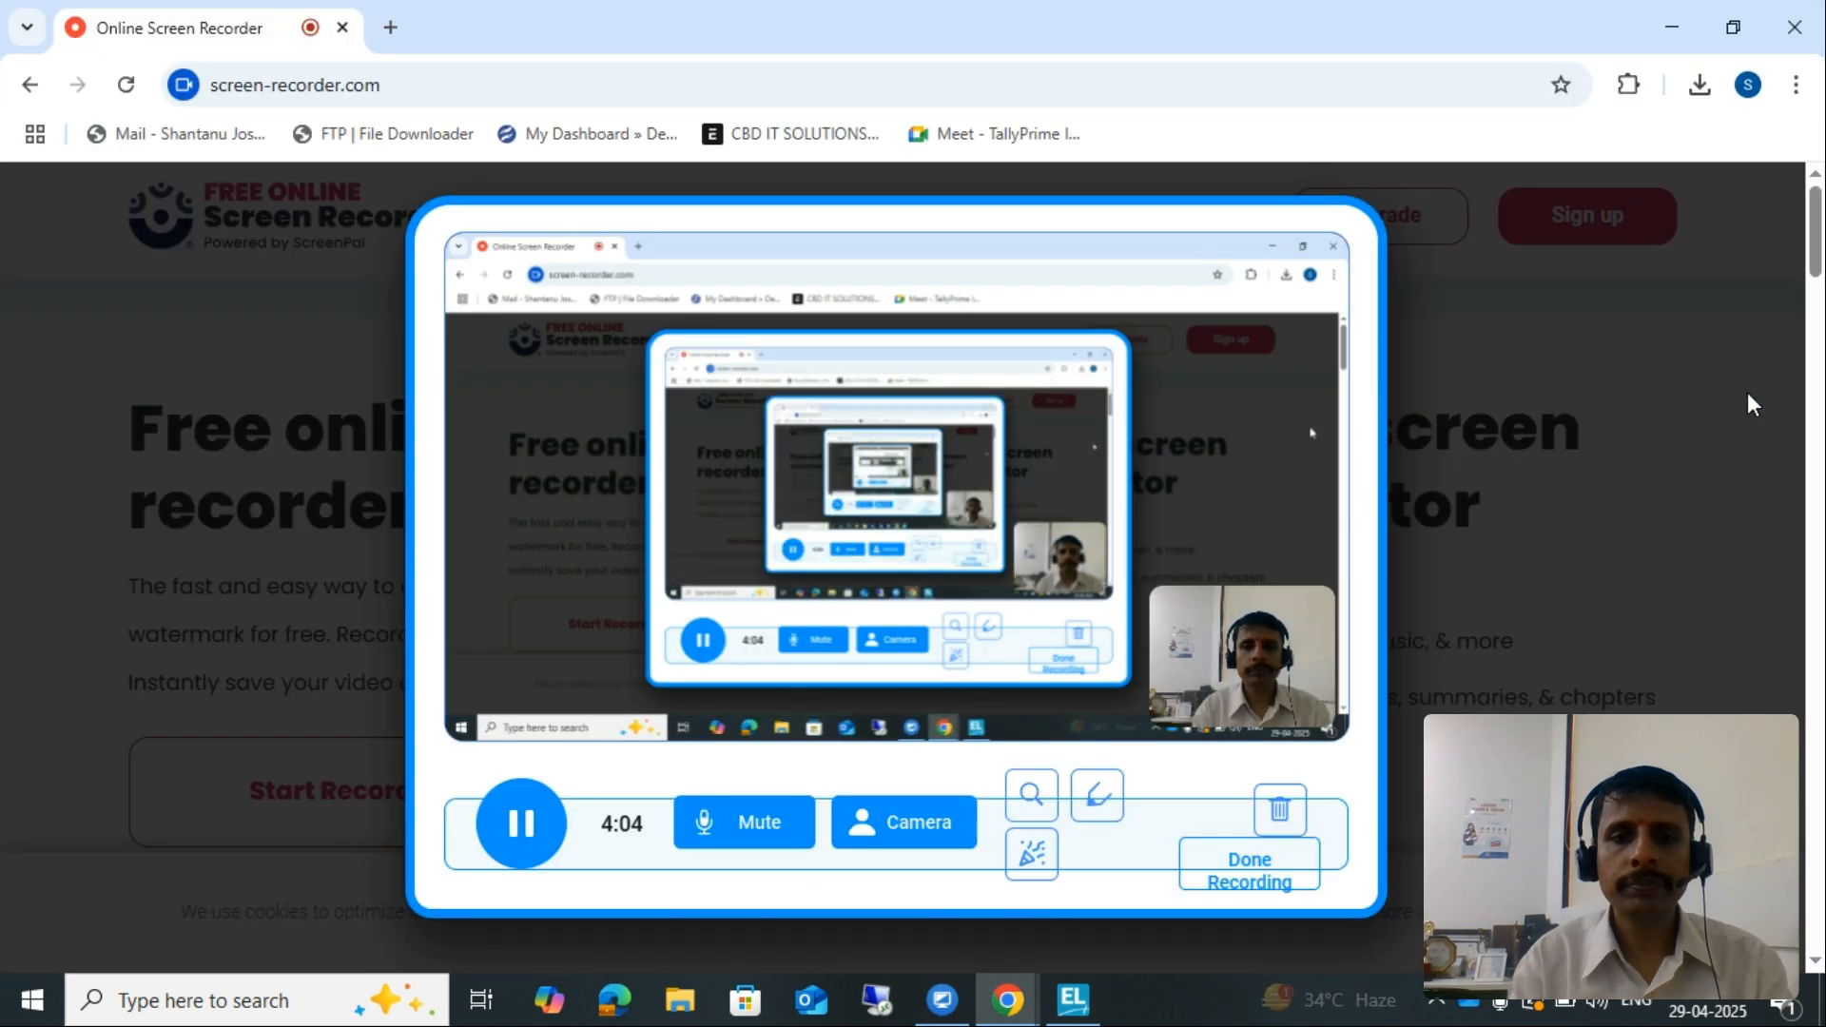